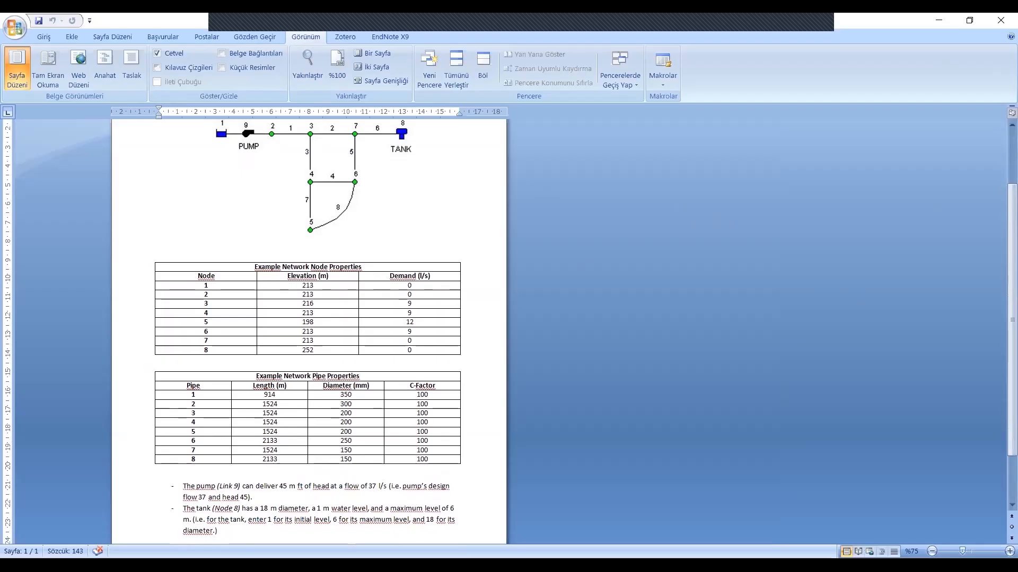
Switch to EPANET and open the project defaults to review the ID prefix list for all object types
{"action": "left_click", "coordinate": [597, 21]}
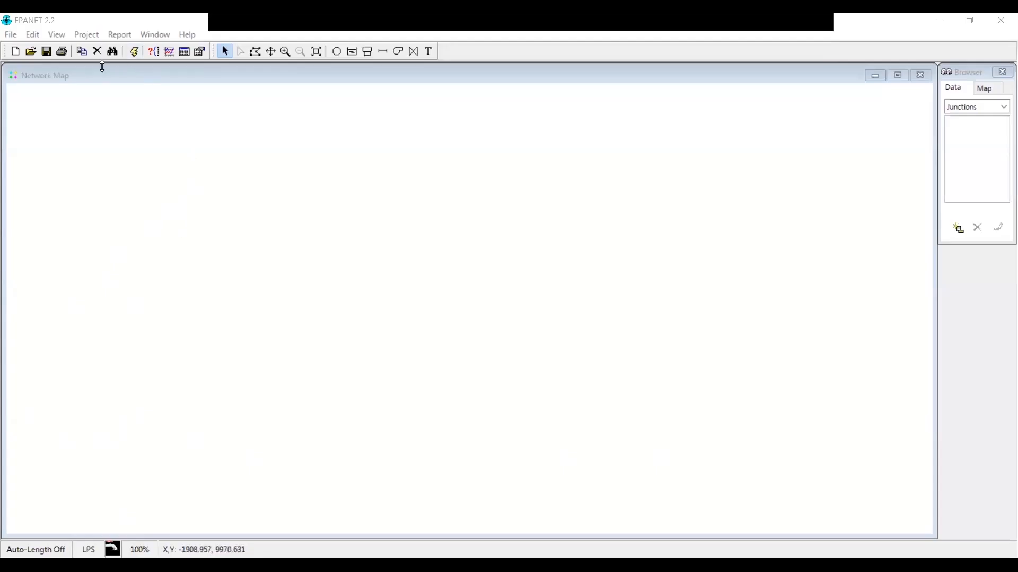
{"action": "left_click", "coordinate": [89, 36]}
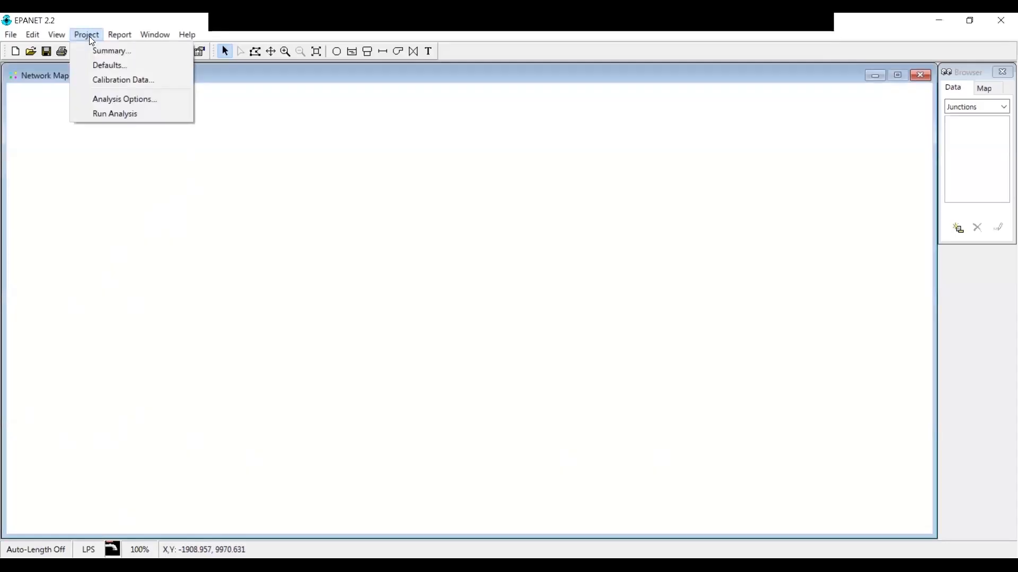
{"action": "left_click", "coordinate": [100, 64]}
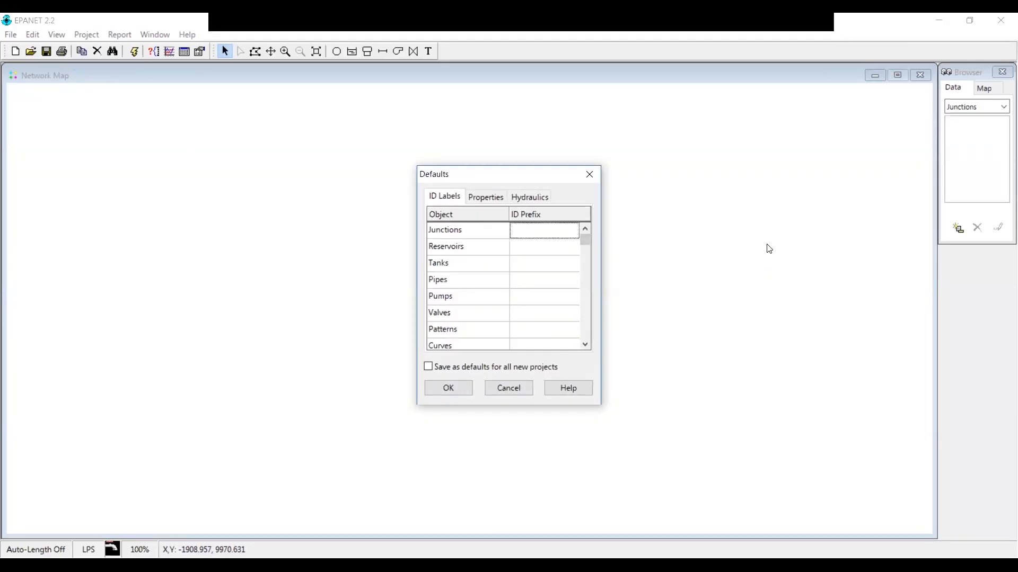
{"action": "left_click_drag", "start_coordinate": [585, 240], "coordinate": [578, 349]}
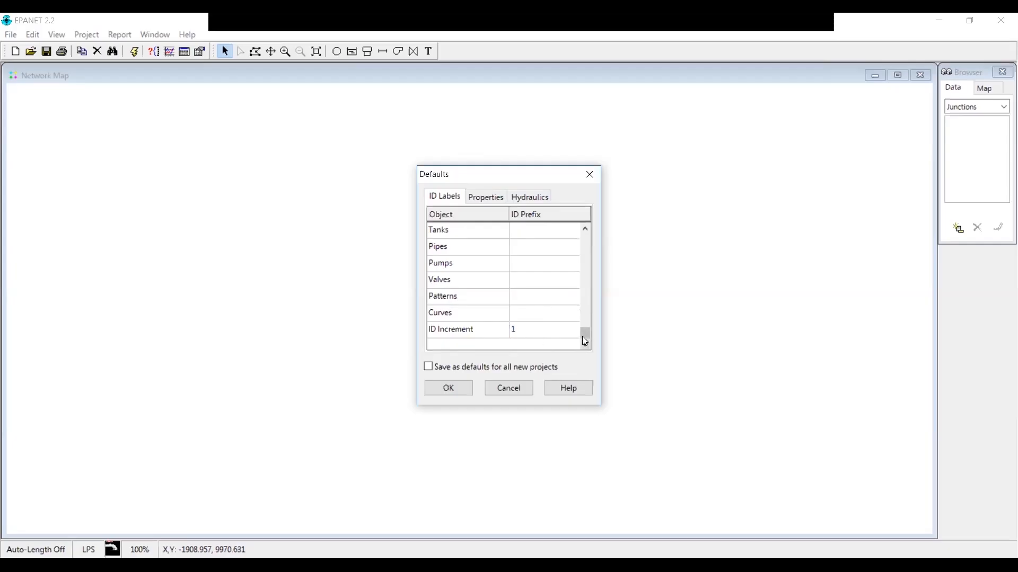
{"action": "mouse_move", "coordinate": [586, 332]}
{"action": "left_mouse_down"}
{"action": "mouse_move", "coordinate": [587, 274]}
{"action": "mouse_move", "coordinate": [587, 329]}
{"action": "left_mouse_up"}
{"action": "left_click_drag", "start_coordinate": [587, 331], "coordinate": [589, 232]}
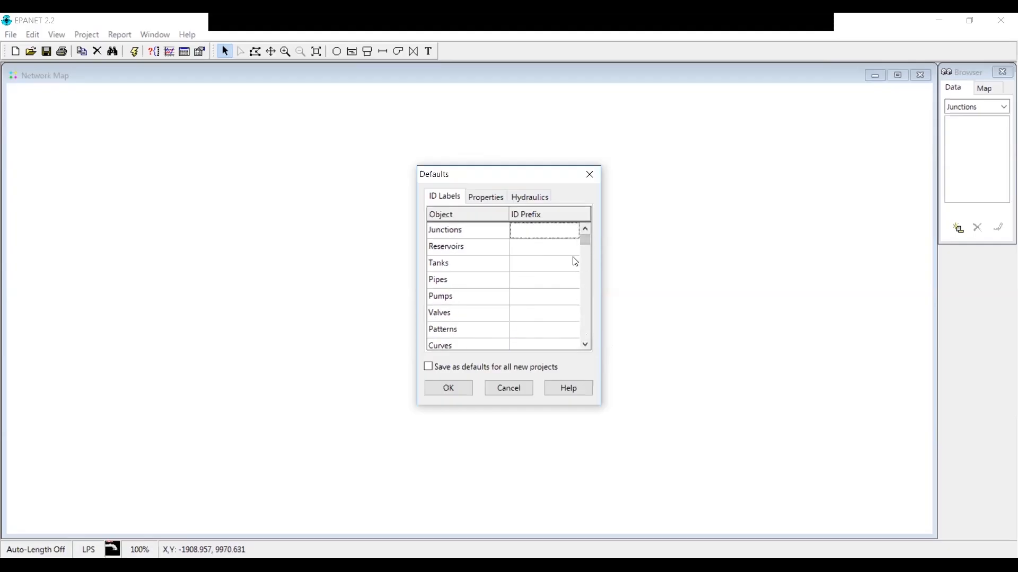
Set the default ID prefixes to J- for junctions, R- for reservoirs, T- for tanks and P- for pipes
{"action": "left_click", "coordinate": [527, 232]}
{"action": "type", "text": "J-"}
{"action": "left_click", "coordinate": [532, 241]}
{"action": "type", "text": "R"}
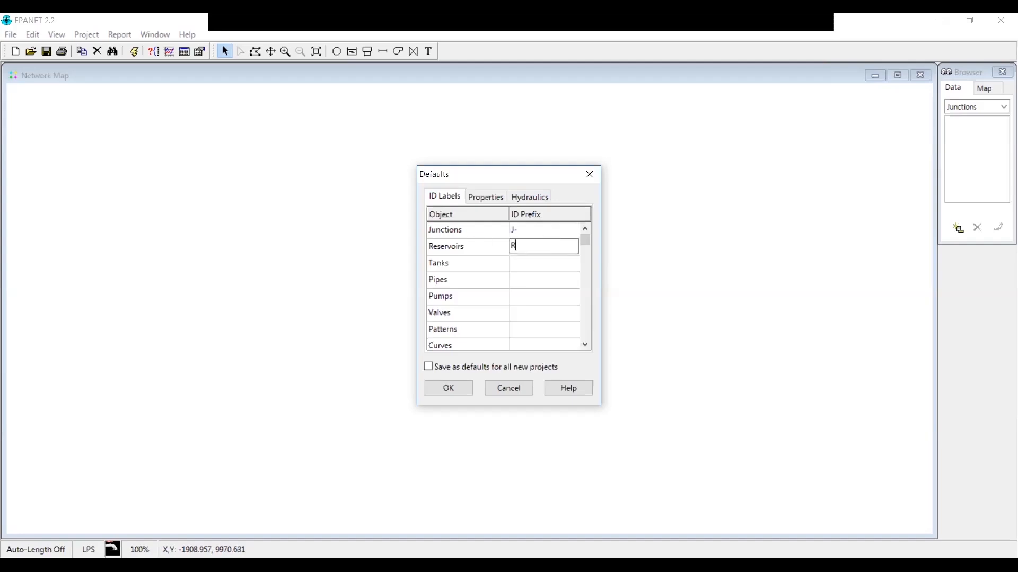
{"action": "type", "text": "-"}
{"action": "left_click", "coordinate": [526, 262]}
{"action": "type", "text": "T"}
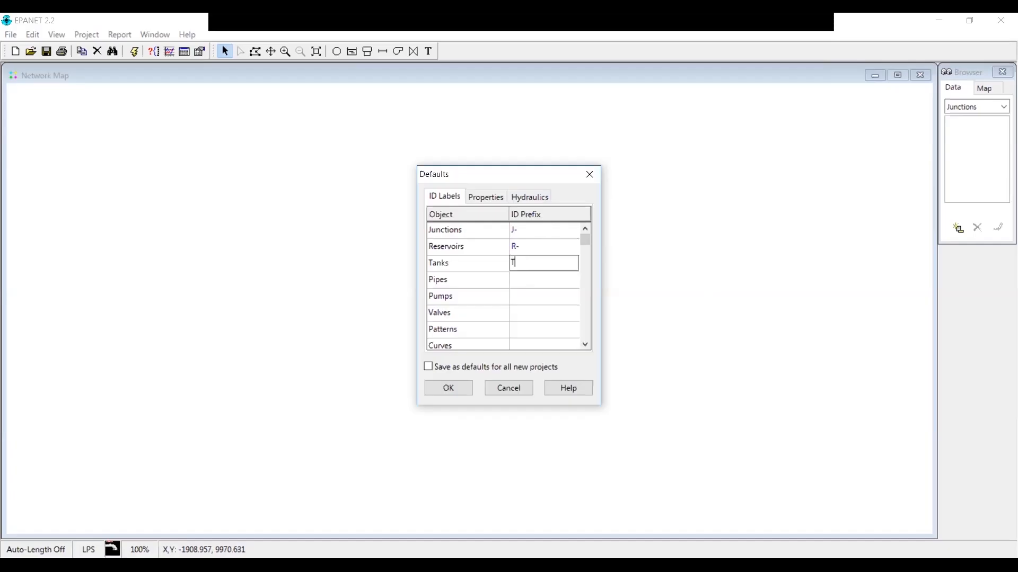
{"action": "type", "text": "-"}
{"action": "left_click", "coordinate": [544, 280]}
{"action": "type", "text": "P-"}
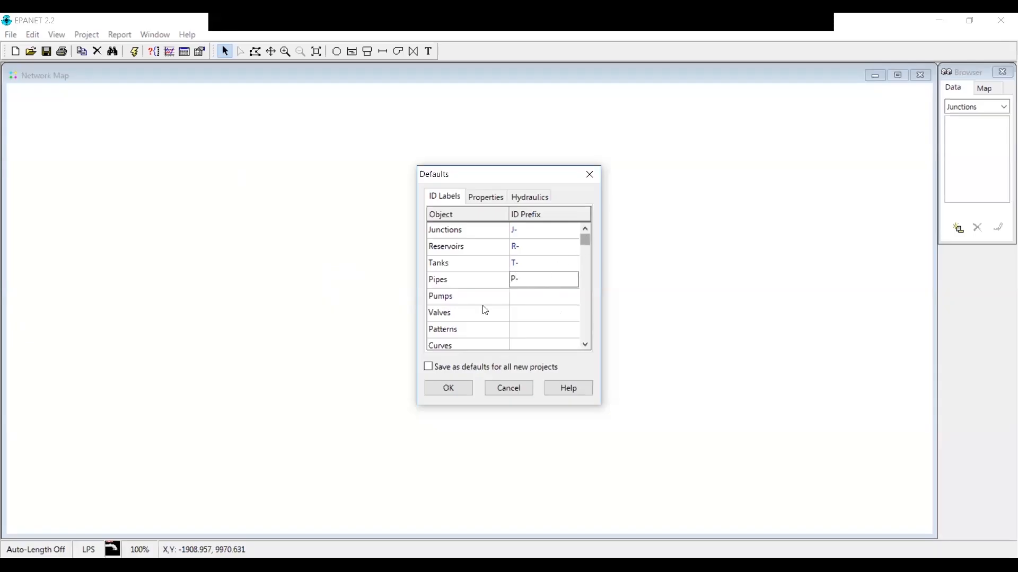
Set the default ID prefixes to Pu- for pumps, V- for valves and Pt- for patterns
{"action": "left_click", "coordinate": [519, 296]}
{"action": "type", "text": "P"}
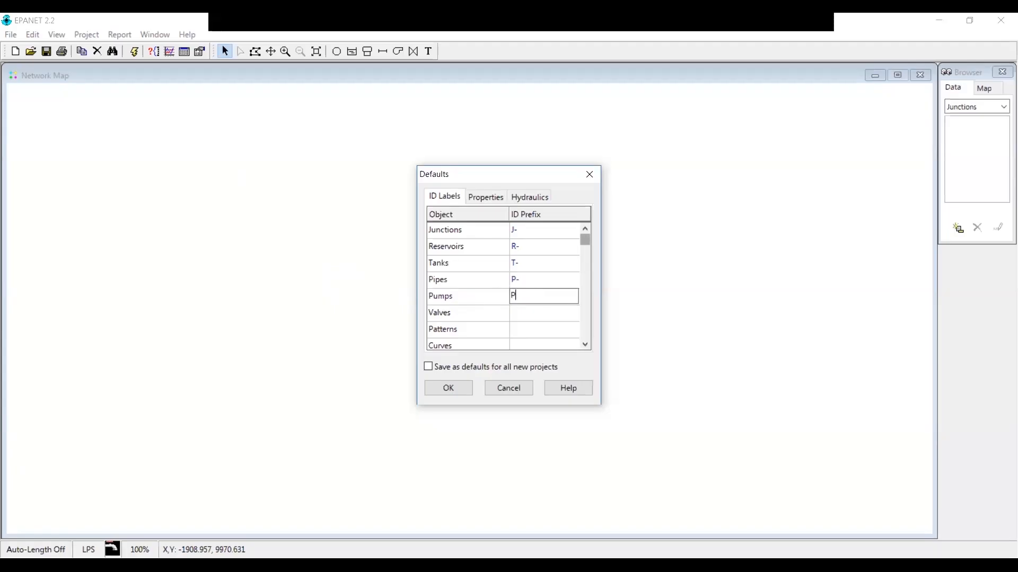
{"action": "type", "text": "u-"}
{"action": "left_click", "coordinate": [526, 311]}
{"action": "type", "text": "V-"}
{"action": "left_click", "coordinate": [528, 329]}
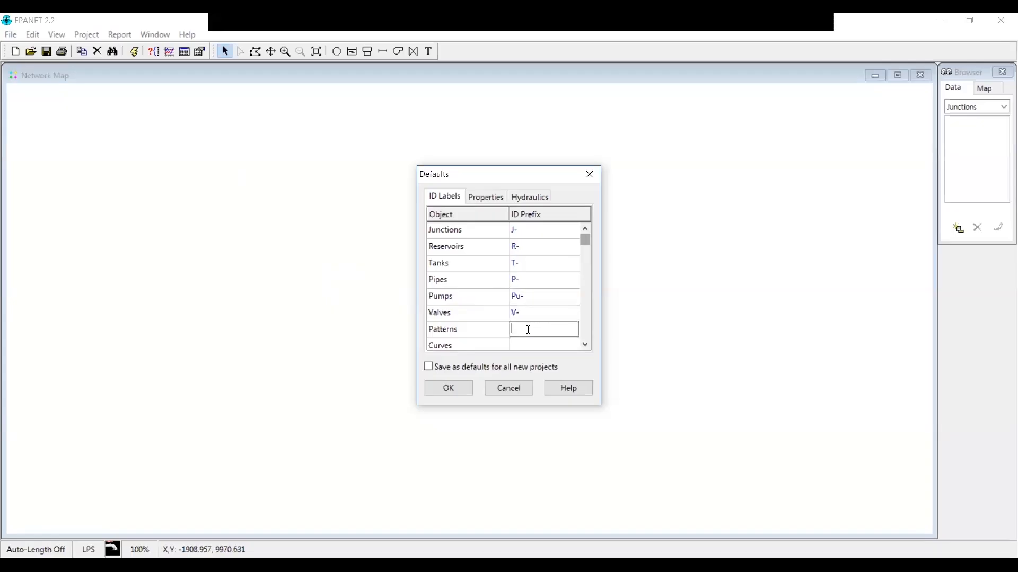
{"action": "type", "text": "Pt-"}
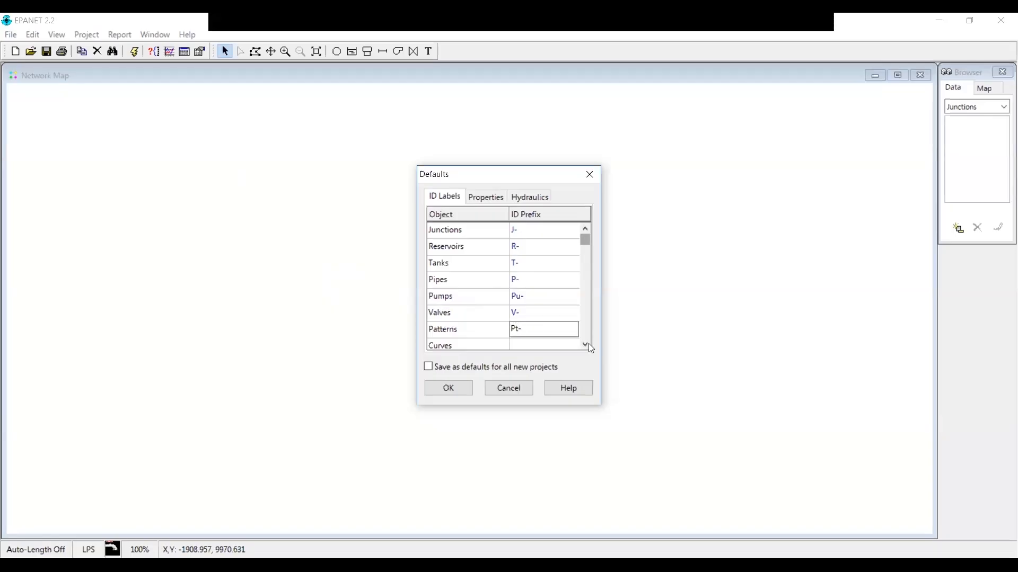
{"action": "left_click", "coordinate": [585, 345]}
{"action": "left_click", "coordinate": [542, 311]}
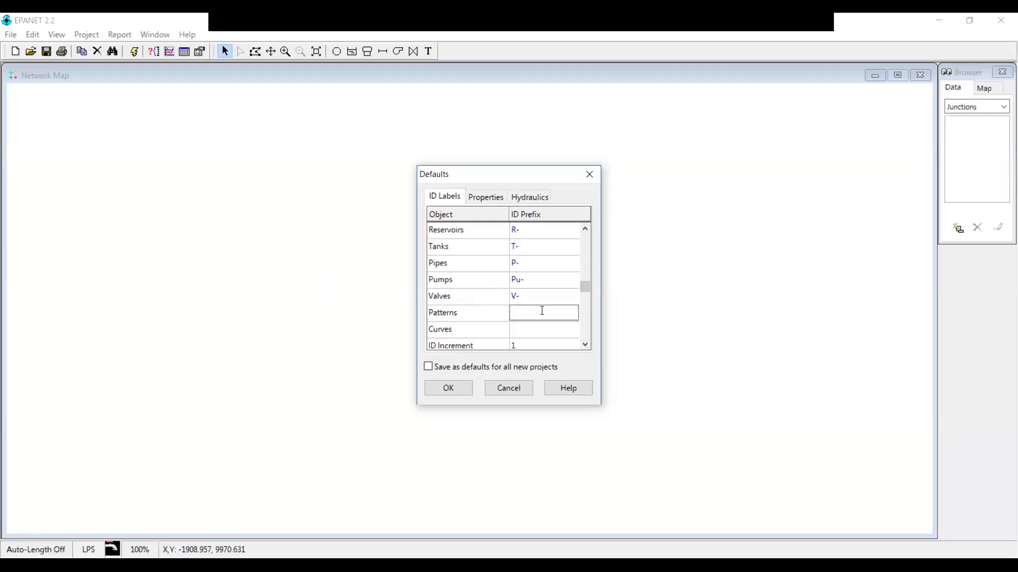
{"action": "type", "text": "Pt-"}
Set the default ID prefix for curves to C-
{"action": "left_click", "coordinate": [542, 330]}
{"action": "type", "text": "C-"}
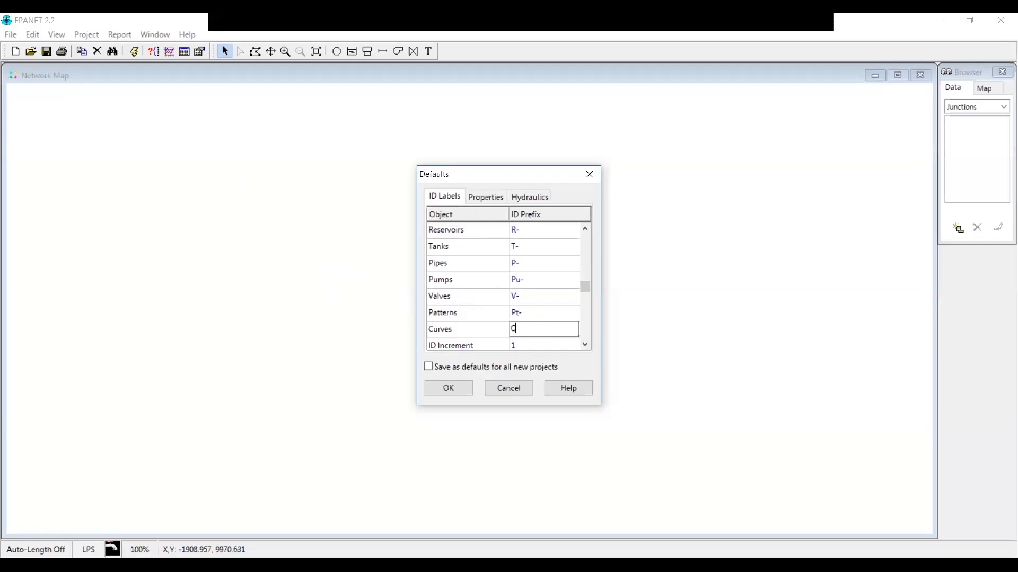
{"action": "left_click", "coordinate": [585, 345]}
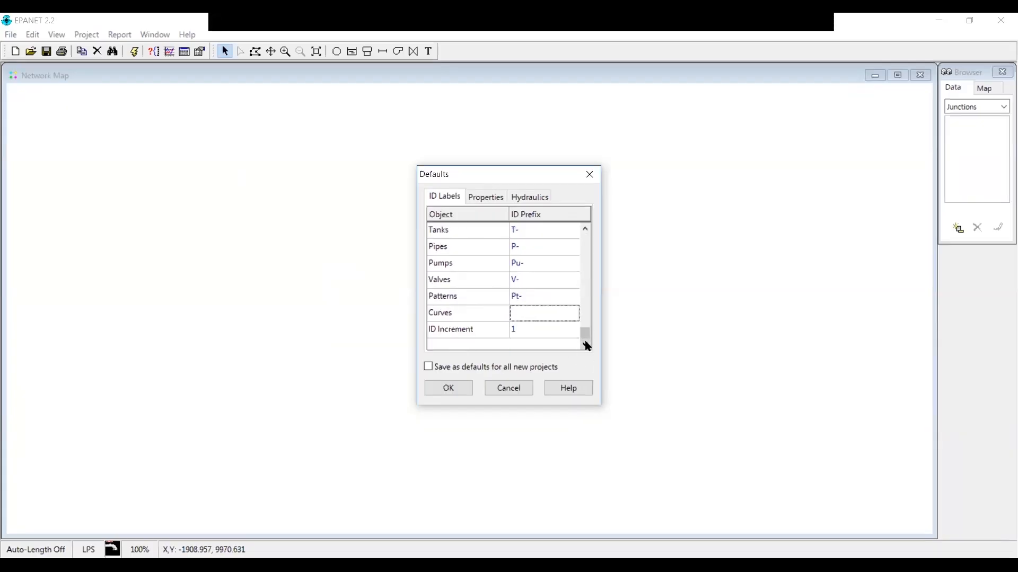
{"action": "type", "text": "C-"}
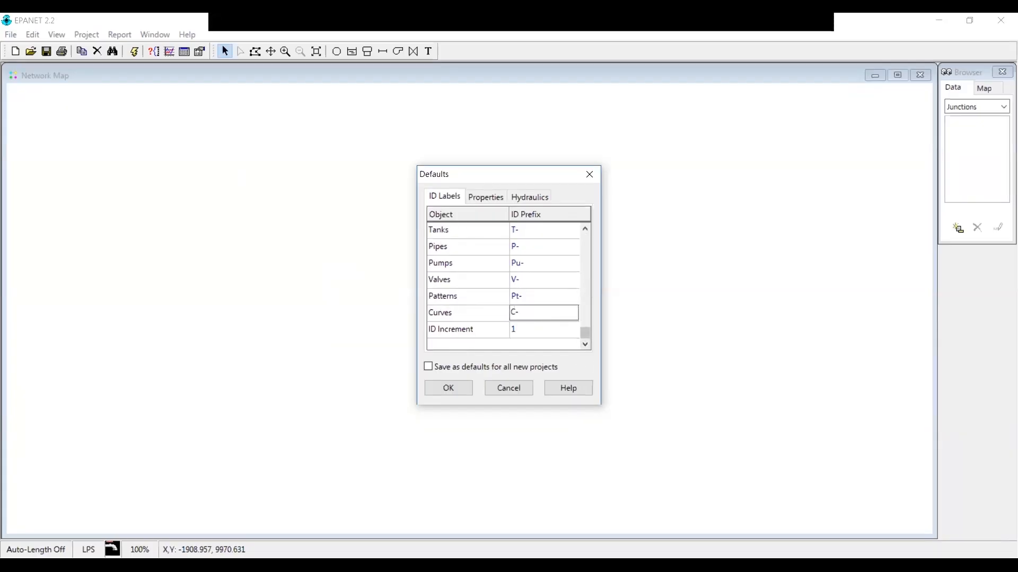
{"action": "key", "text": "Return"}
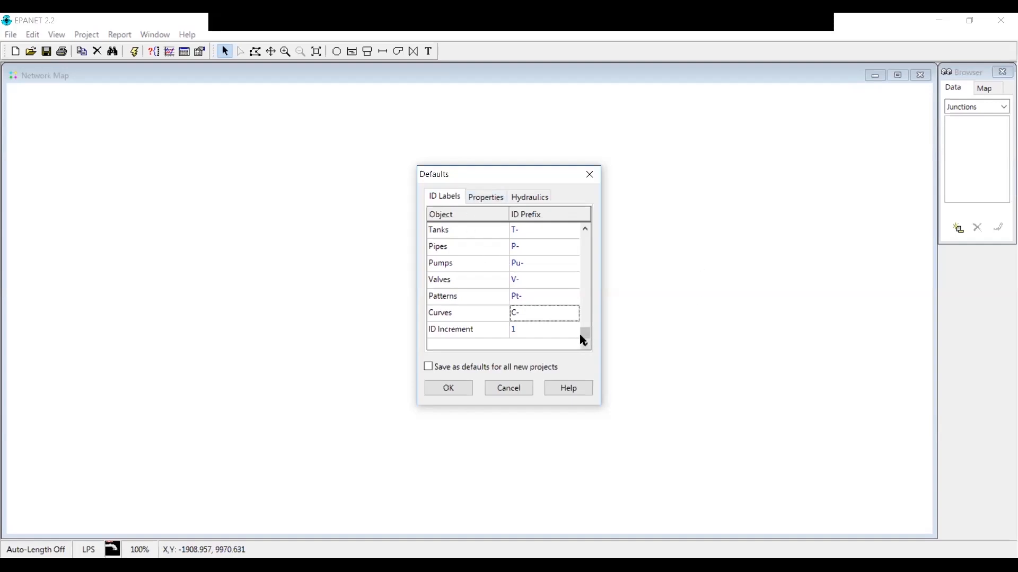
{"action": "left_click_drag", "start_coordinate": [586, 258], "coordinate": [584, 356]}
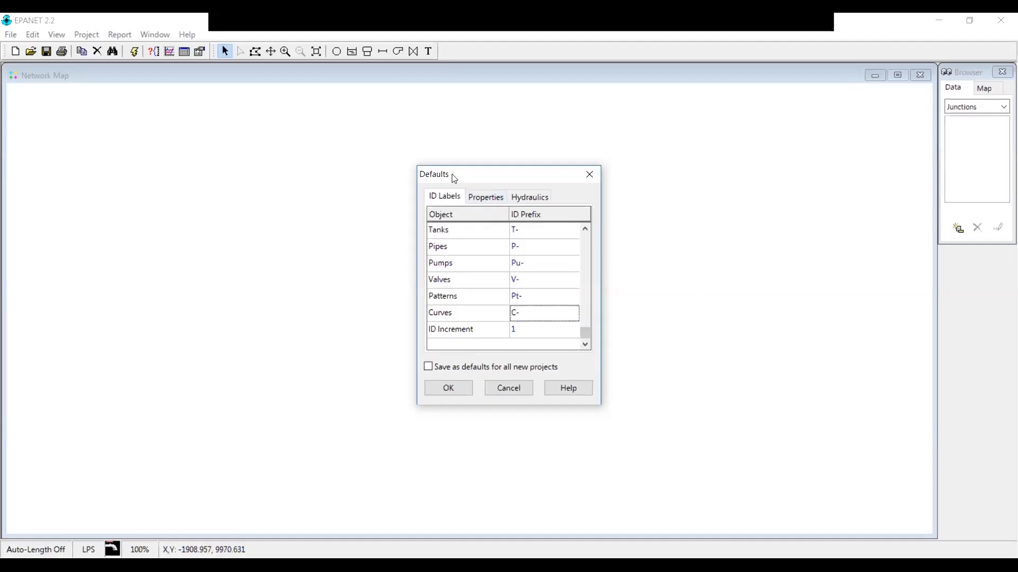
Set the default pipe diameter to 100 in the default object properties
{"action": "left_click", "coordinate": [480, 198]}
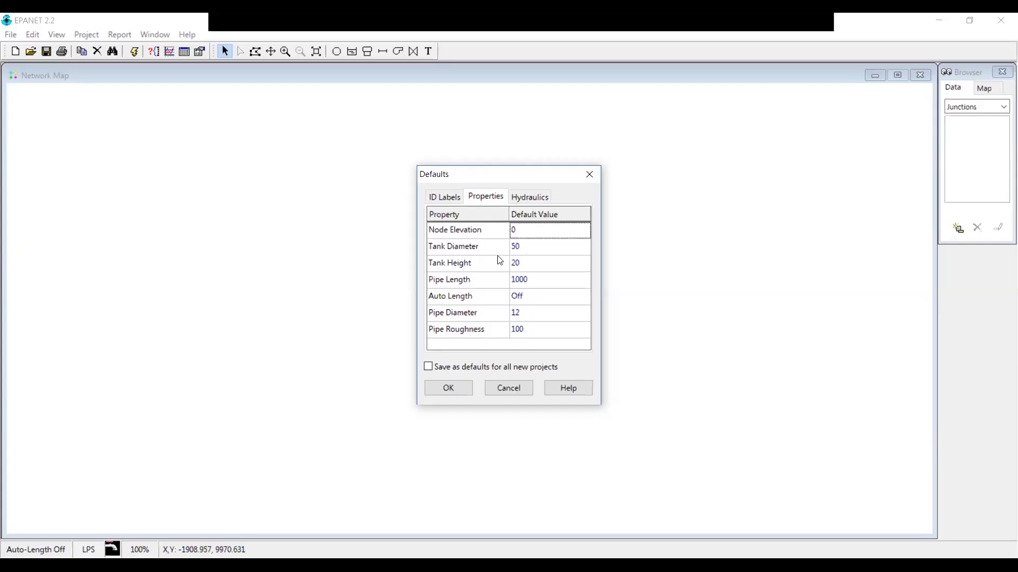
{"action": "left_click", "coordinate": [518, 316]}
{"action": "double_click", "coordinate": [515, 313]}
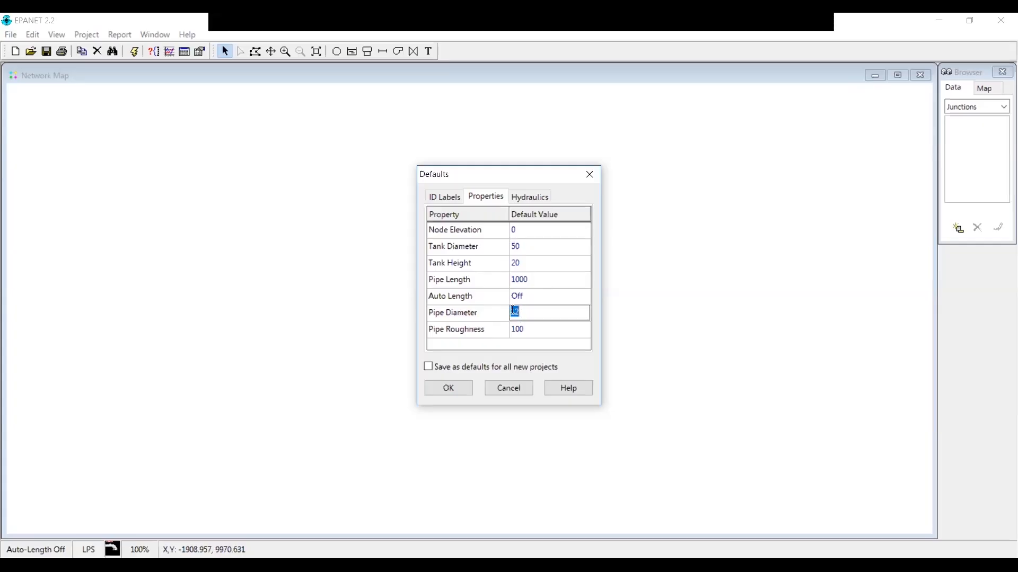
{"action": "type", "text": "100"}
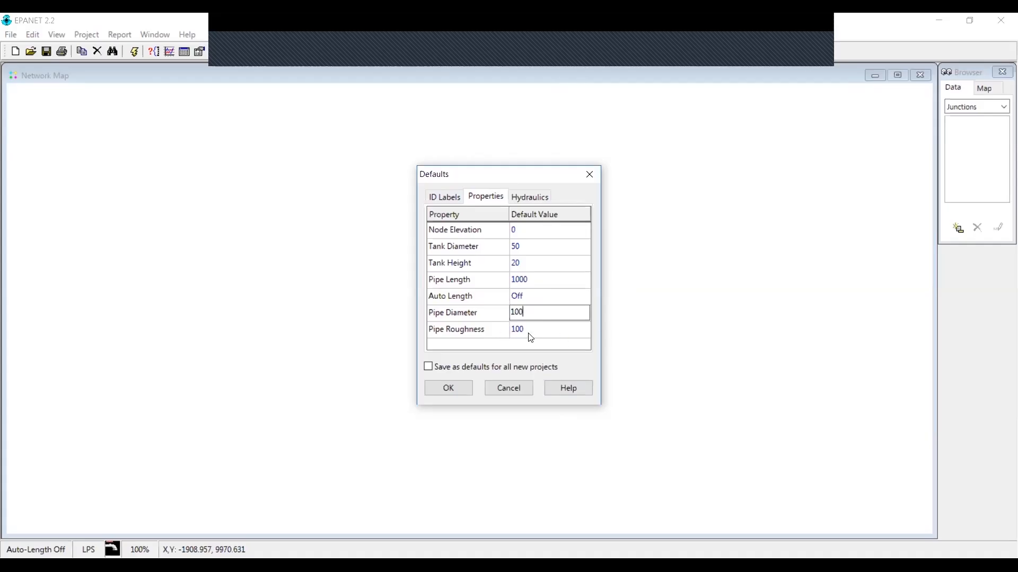
{"action": "key", "text": "Down"}
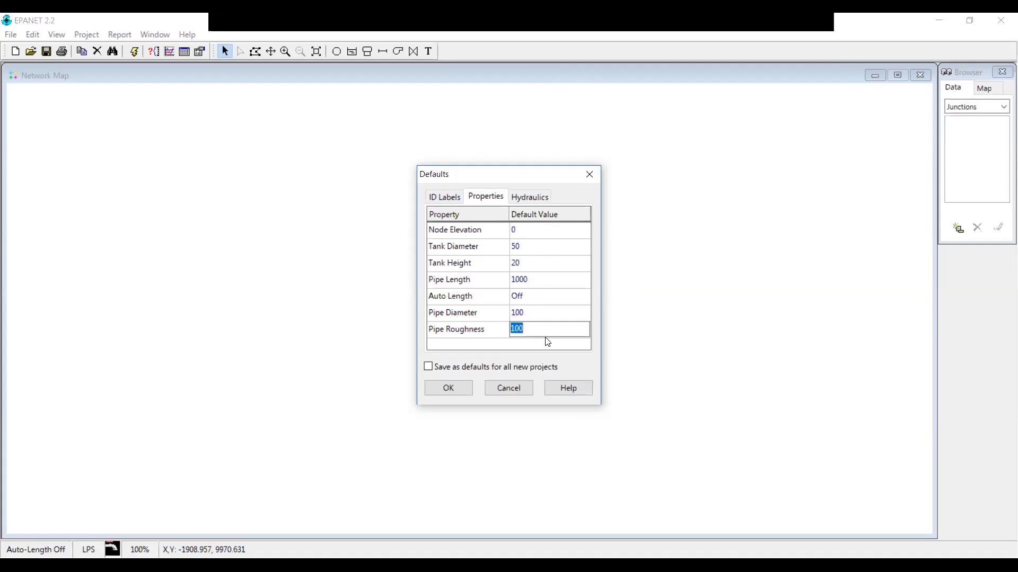
In the hydraulic defaults, use LPS as the flow units and H-W as the headloss formula
{"action": "left_click", "coordinate": [529, 198]}
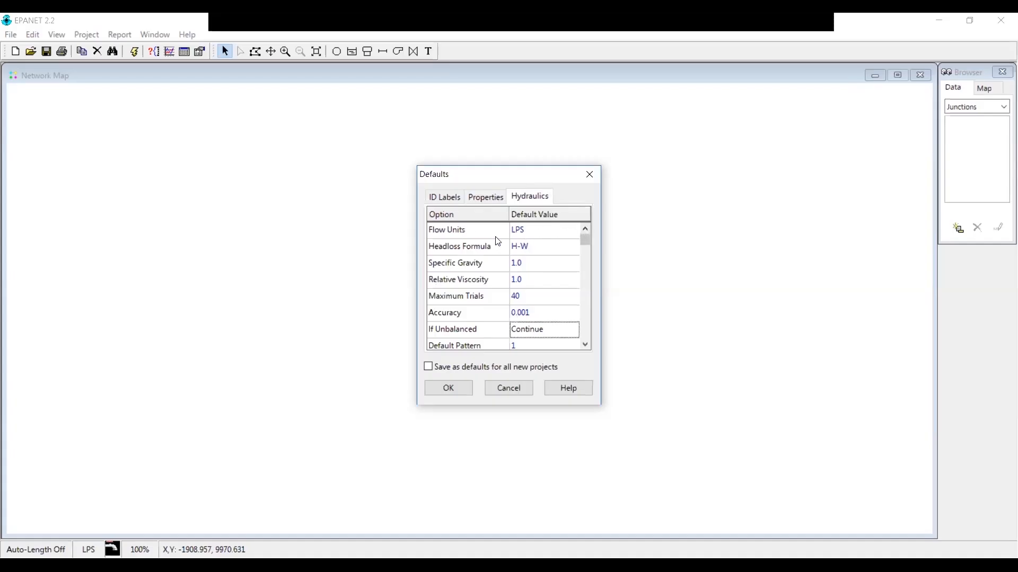
{"action": "left_click", "coordinate": [569, 233]}
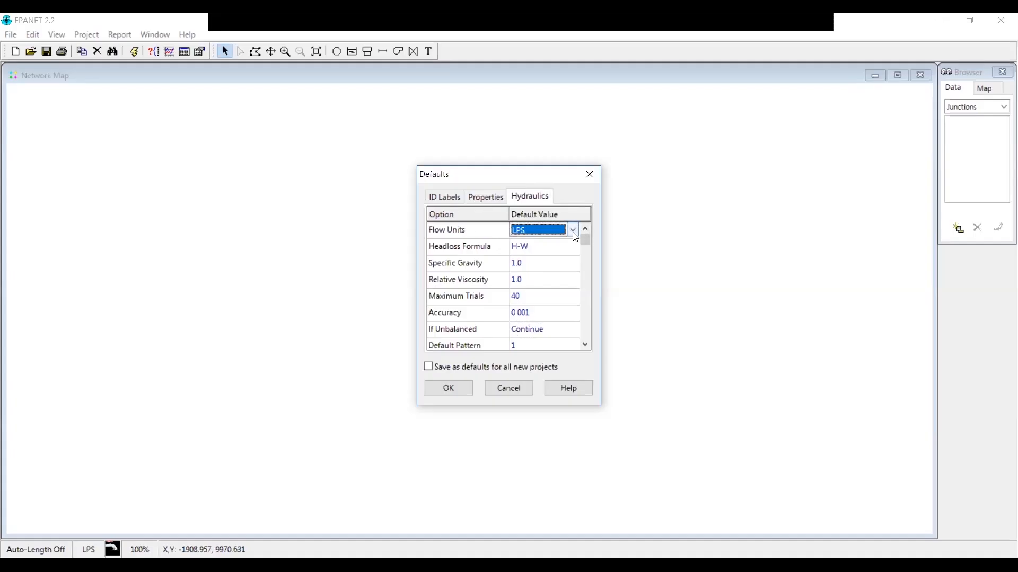
{"action": "left_click", "coordinate": [573, 232]}
{"action": "left_click", "coordinate": [559, 250]}
{"action": "left_click", "coordinate": [572, 247]}
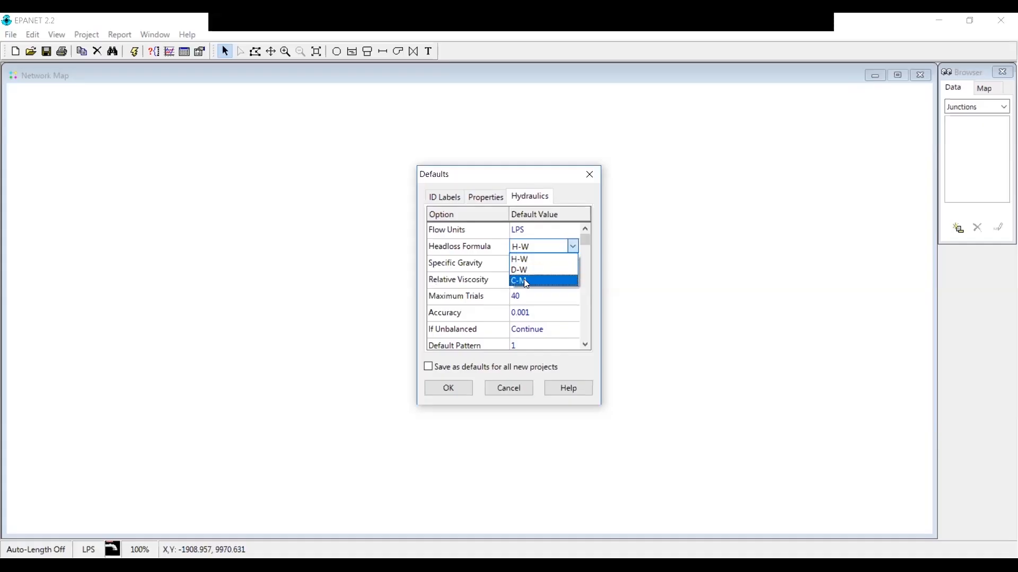
{"action": "left_click", "coordinate": [538, 260]}
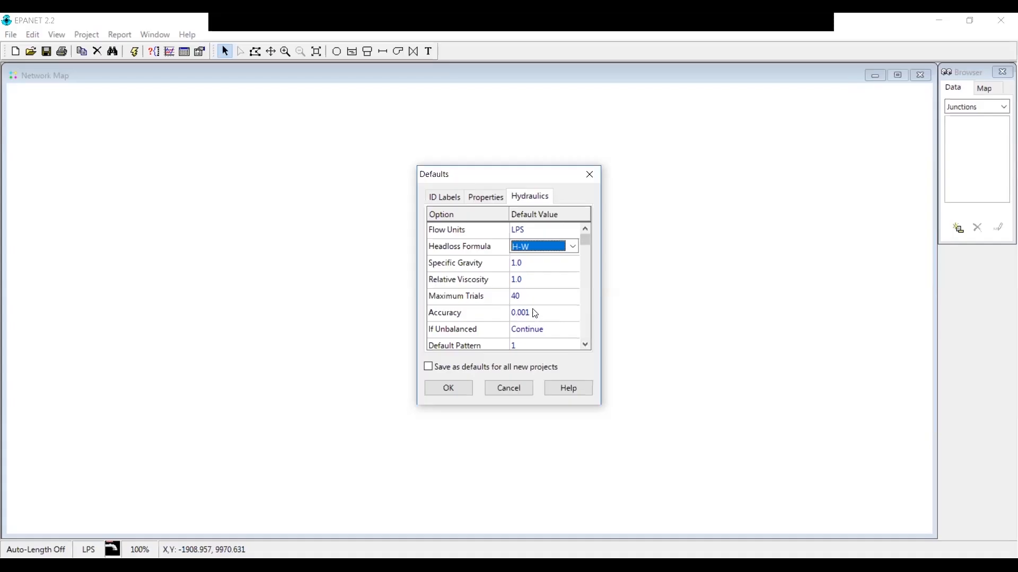
Review the remaining hydraulic defaults, then save all the settings as defaults for all new projects
{"action": "left_click", "coordinate": [584, 345]}
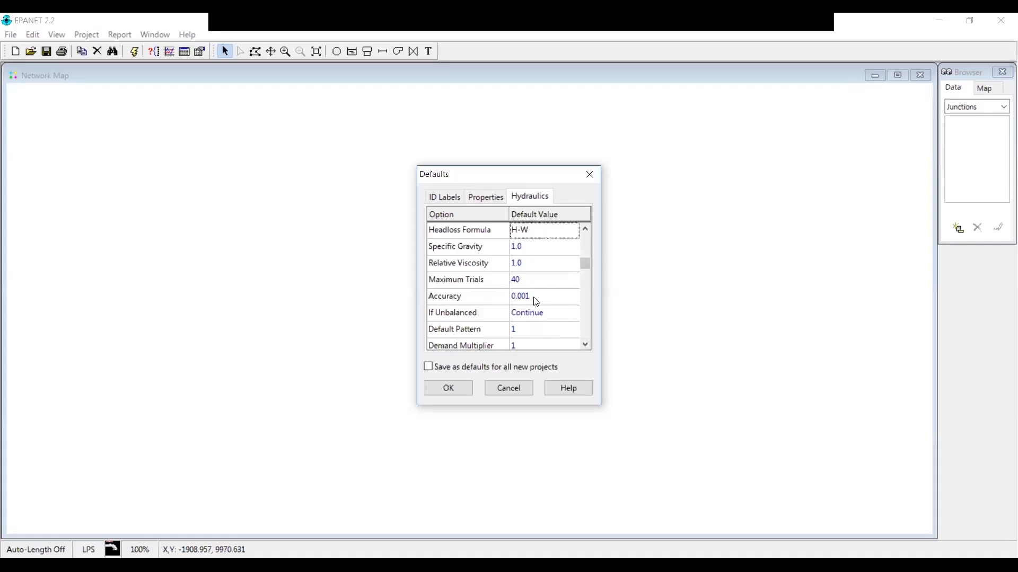
{"action": "left_click", "coordinate": [585, 344]}
{"action": "left_click", "coordinate": [585, 344]}
{"action": "left_click", "coordinate": [585, 345]}
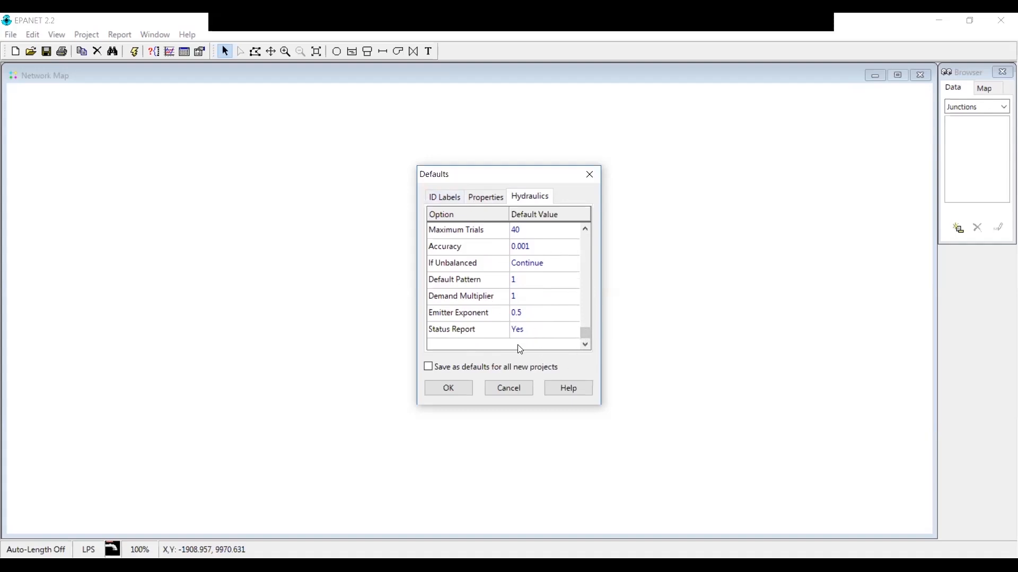
{"action": "left_click_drag", "start_coordinate": [581, 330], "coordinate": [591, 221]}
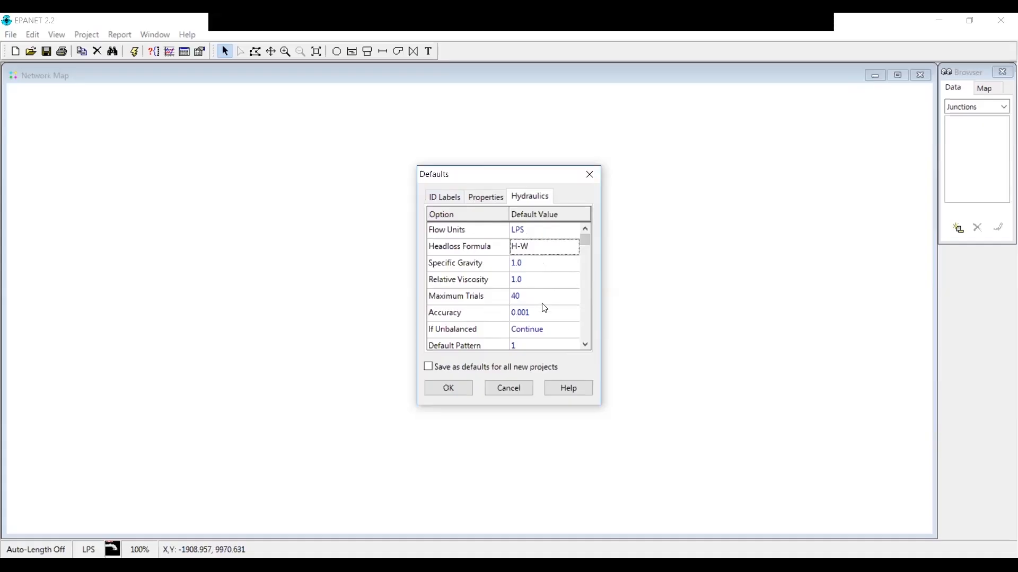
{"action": "left_click", "coordinate": [428, 368]}
{"action": "left_click", "coordinate": [446, 197]}
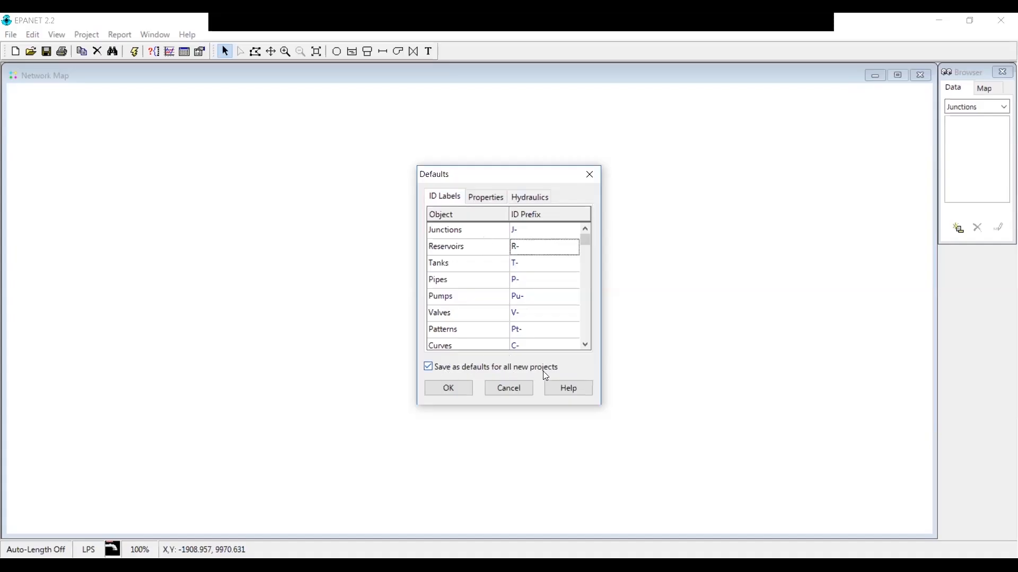
{"action": "left_click", "coordinate": [454, 393]}
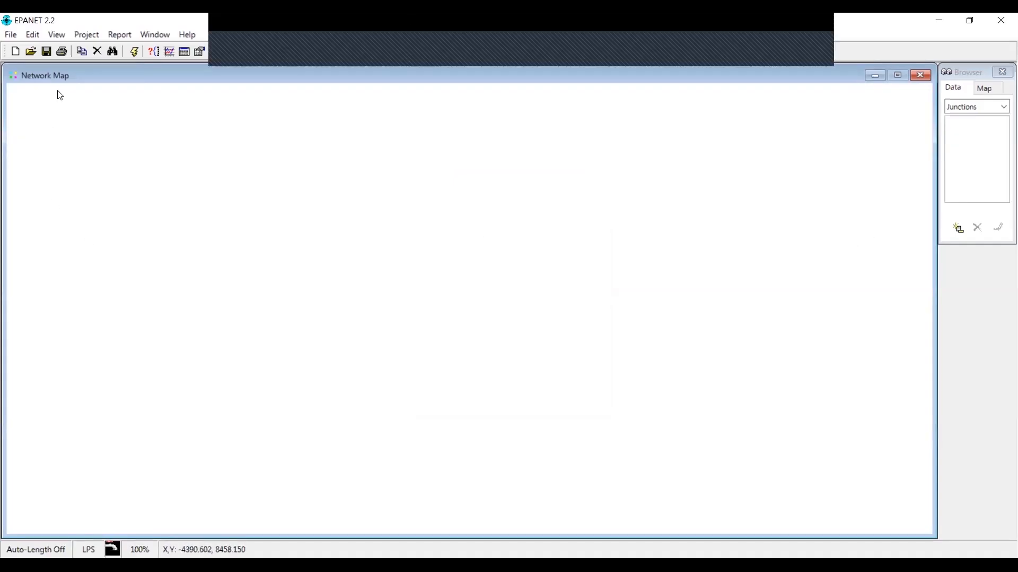
Check the network map's dimensions and units without changing them
{"action": "left_click", "coordinate": [57, 35]}
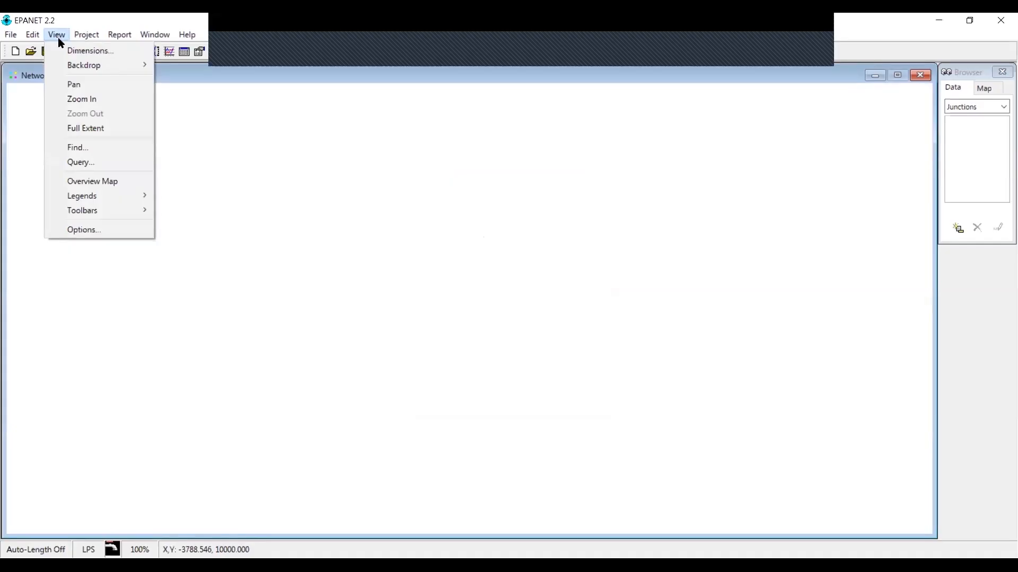
{"action": "left_click", "coordinate": [89, 51]}
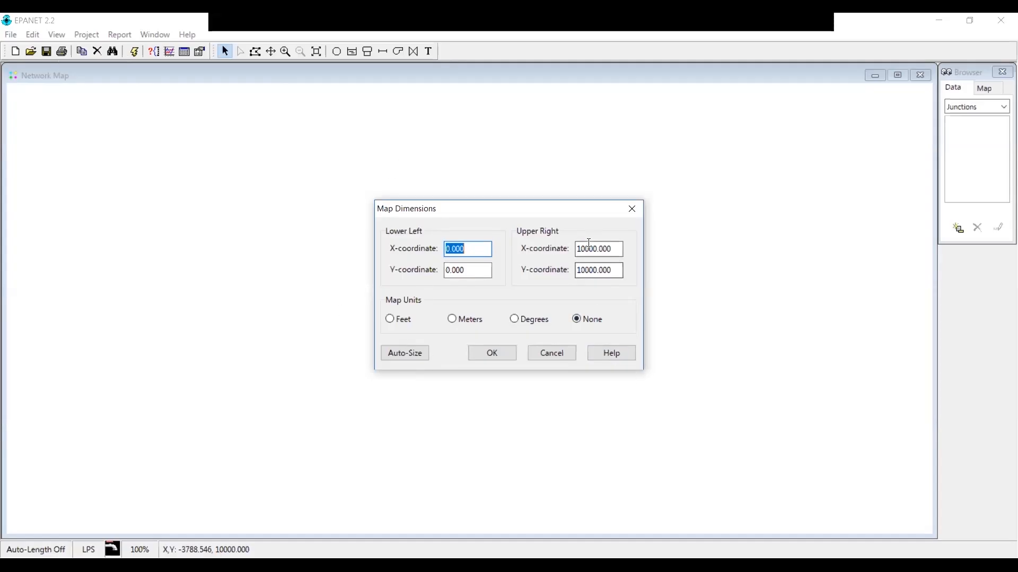
{"action": "left_click", "coordinate": [632, 210]}
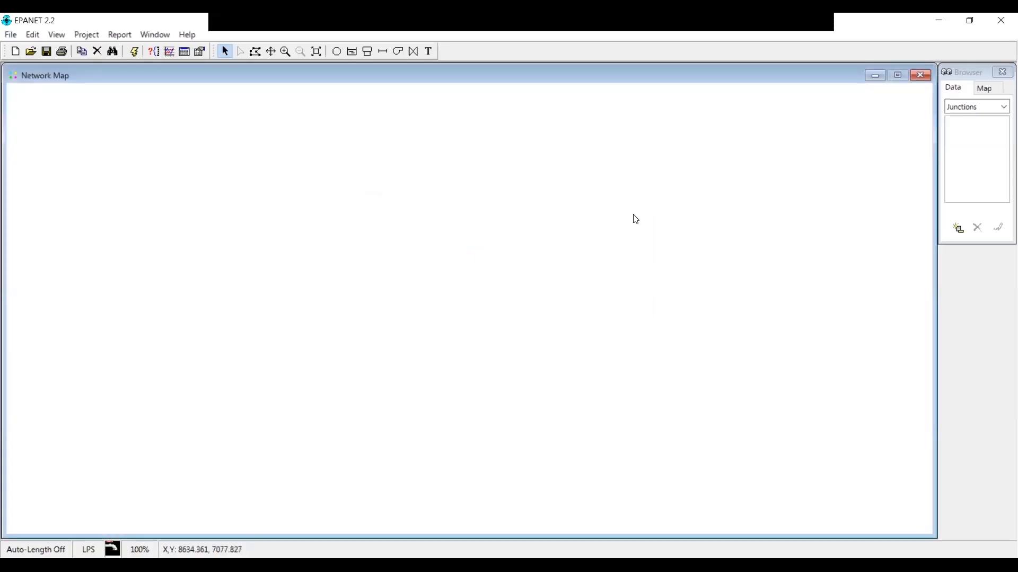
In the map options, draw both nodes and links with sizes proportional to value
{"action": "left_click", "coordinate": [66, 34]}
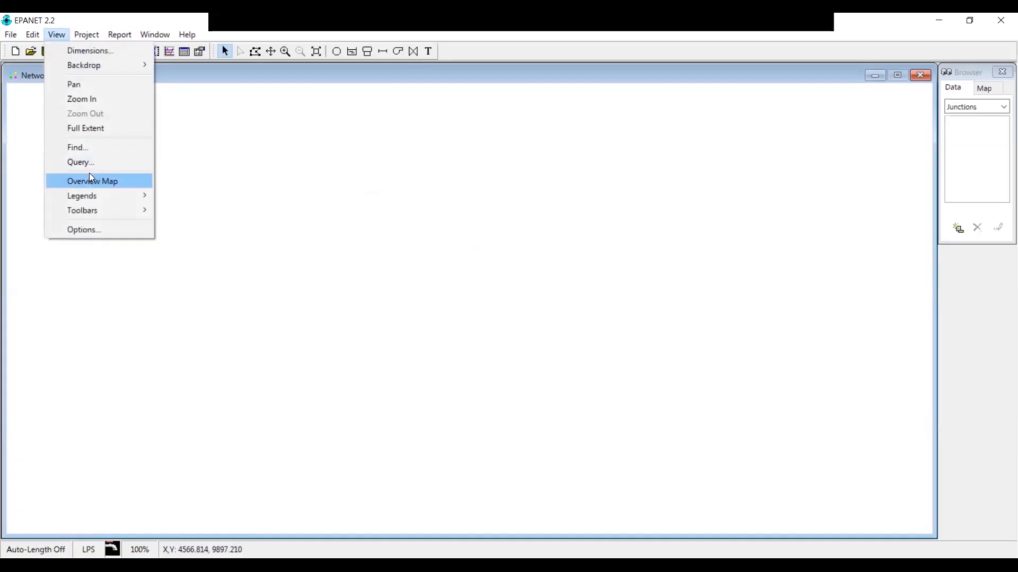
{"action": "left_click", "coordinate": [102, 231]}
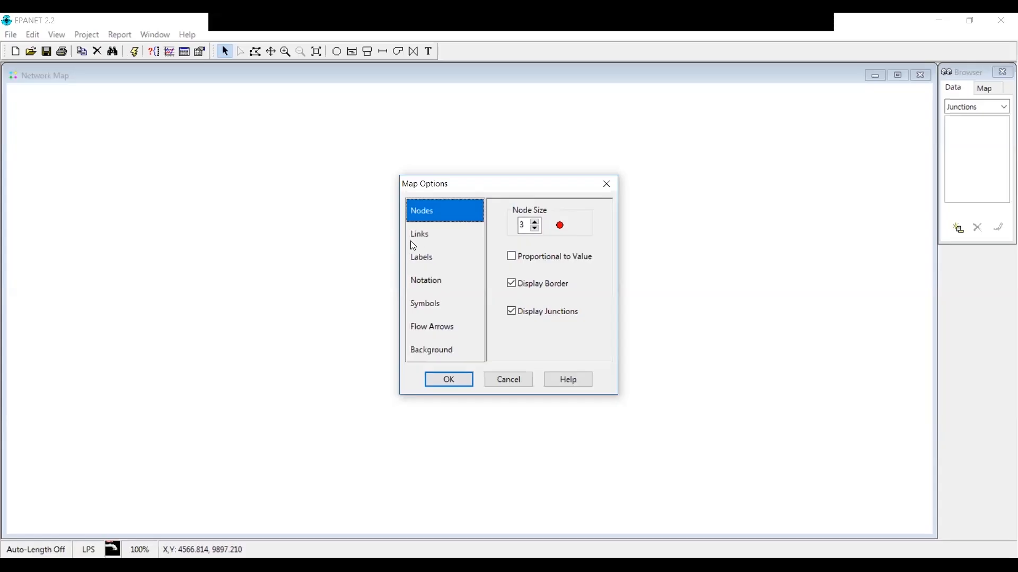
{"action": "left_click", "coordinate": [512, 256]}
{"action": "left_click", "coordinate": [422, 237]}
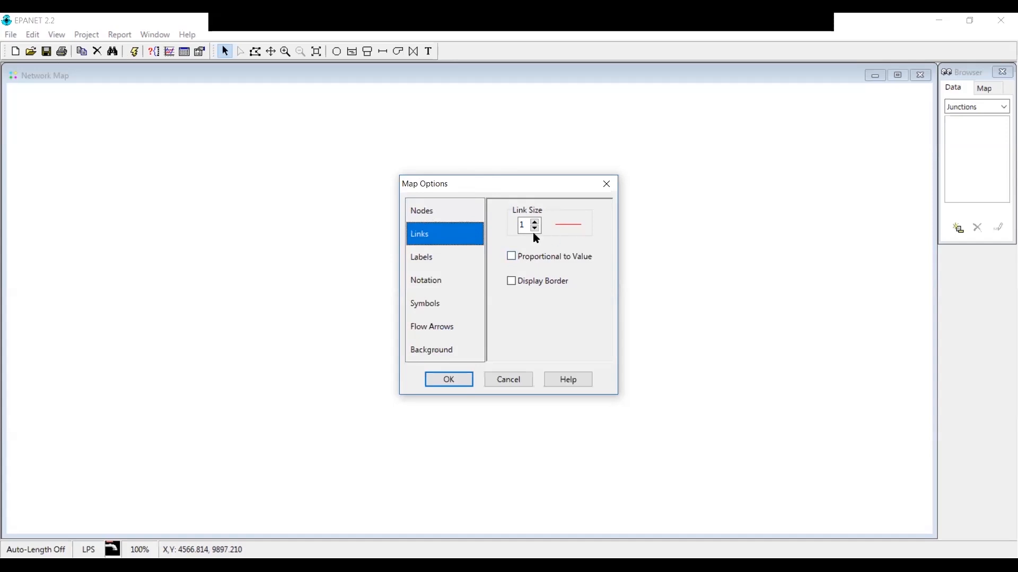
{"action": "left_click", "coordinate": [513, 256]}
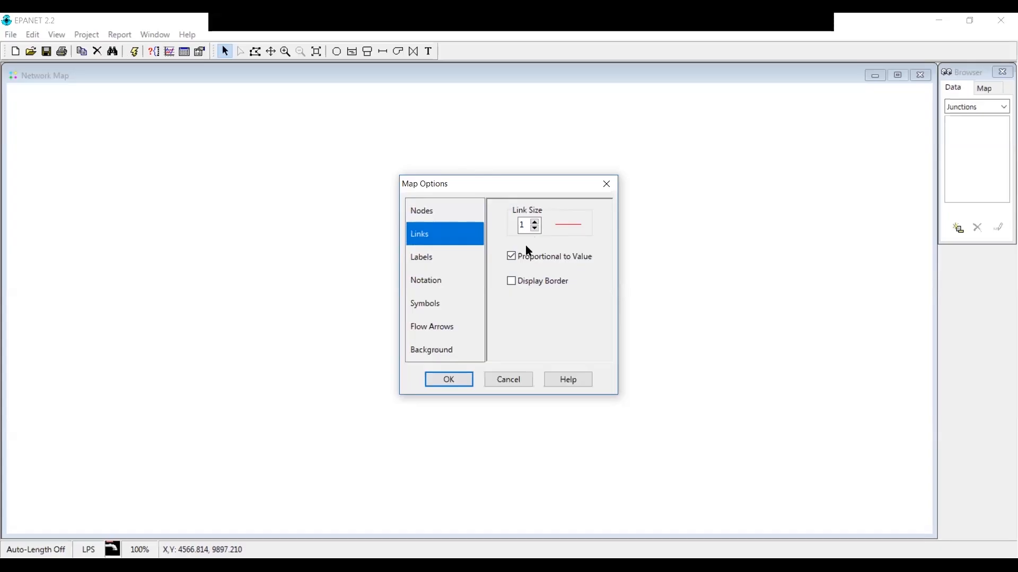
Review the map's label options, then turn on the display of node and link IDs in the notation options
{"action": "left_click", "coordinate": [432, 262]}
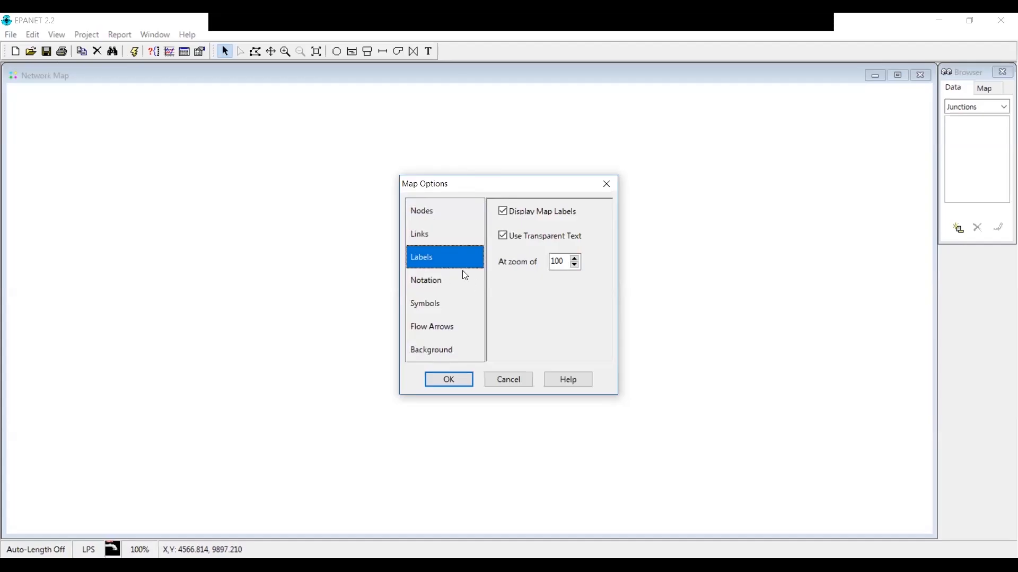
{"action": "left_click", "coordinate": [438, 282]}
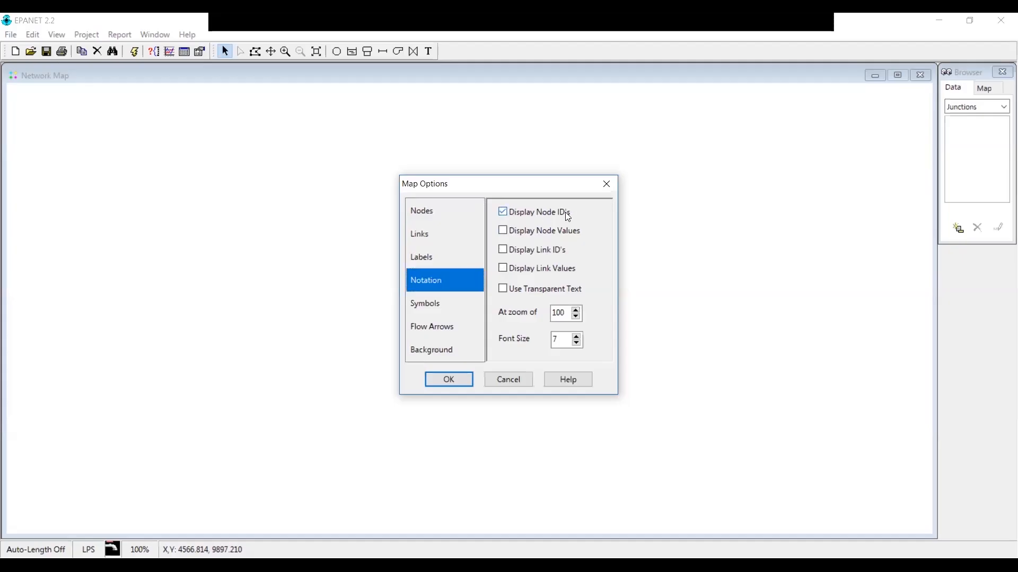
{"action": "left_click", "coordinate": [504, 250]}
{"action": "left_click", "coordinate": [429, 307]}
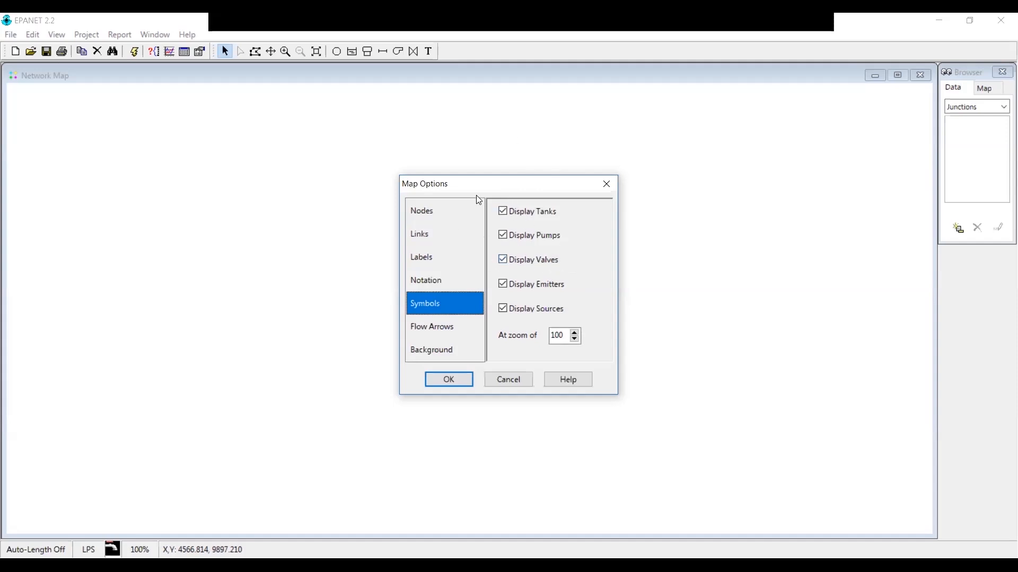
Set the flow arrow style to Filled and the map background to white, then apply the map options
{"action": "left_click", "coordinate": [423, 329]}
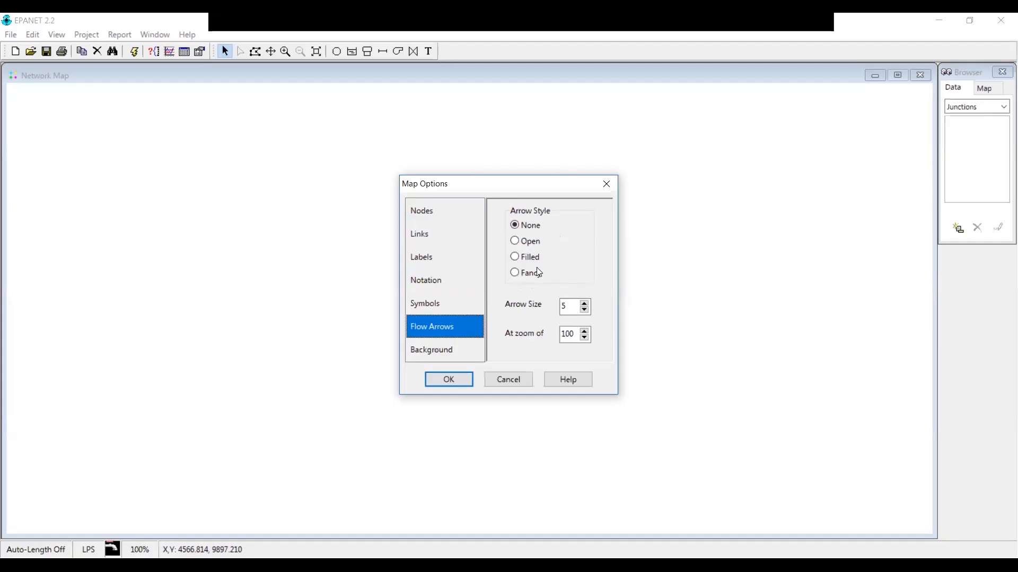
{"action": "left_click", "coordinate": [518, 257]}
{"action": "left_click", "coordinate": [460, 356]}
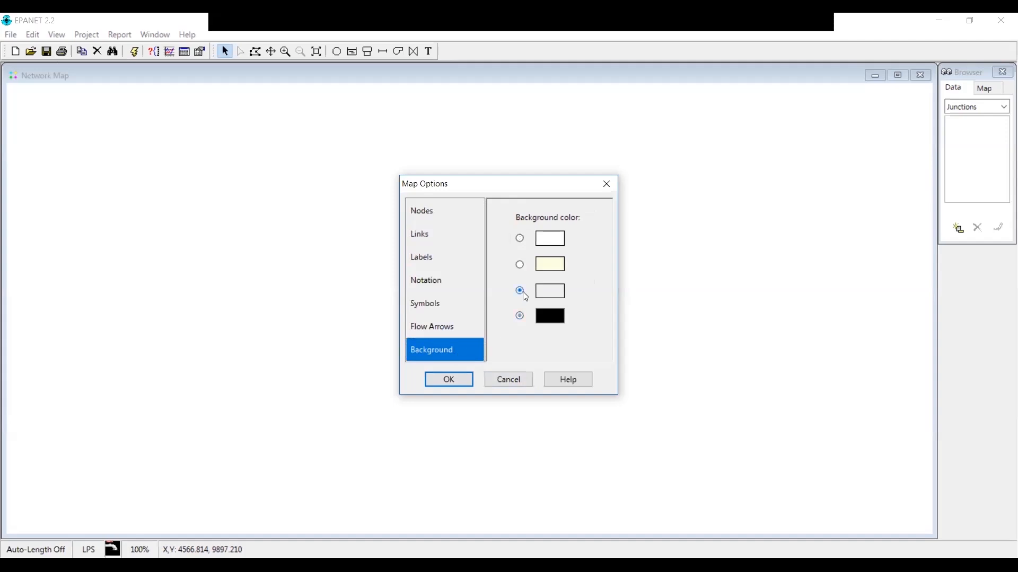
{"action": "left_click", "coordinate": [520, 239]}
{"action": "left_click", "coordinate": [448, 380]}
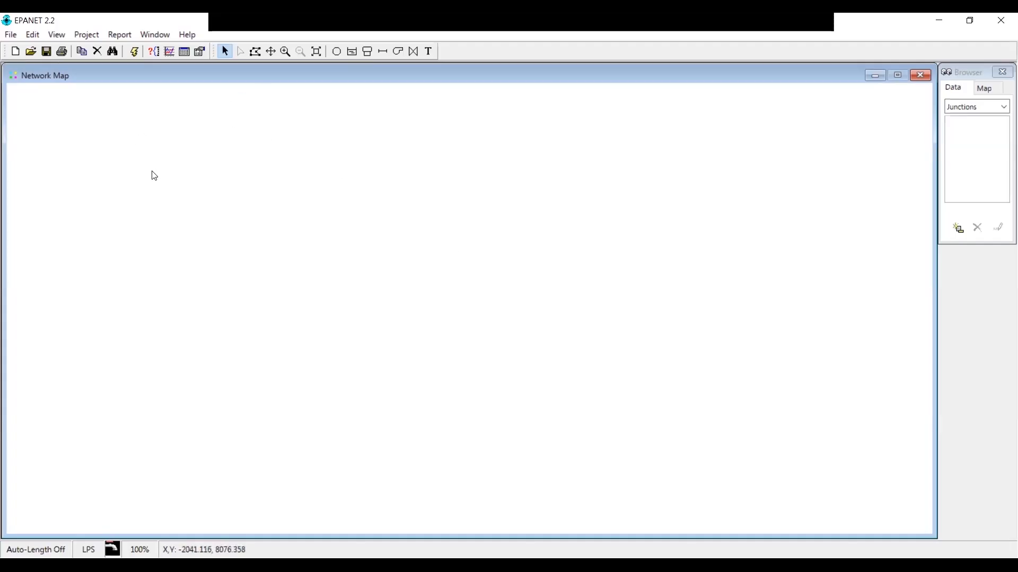
Place a reservoir in the upper-left part of the map and a junction level with it near X 2408, Y 7122
{"action": "left_click", "coordinate": [353, 55]}
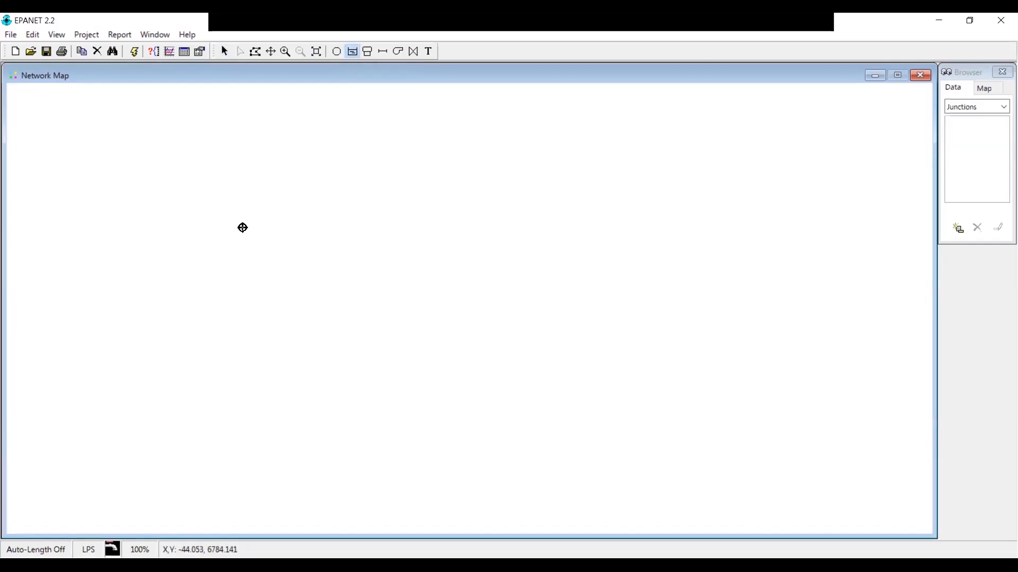
{"action": "left_click", "coordinate": [229, 212]}
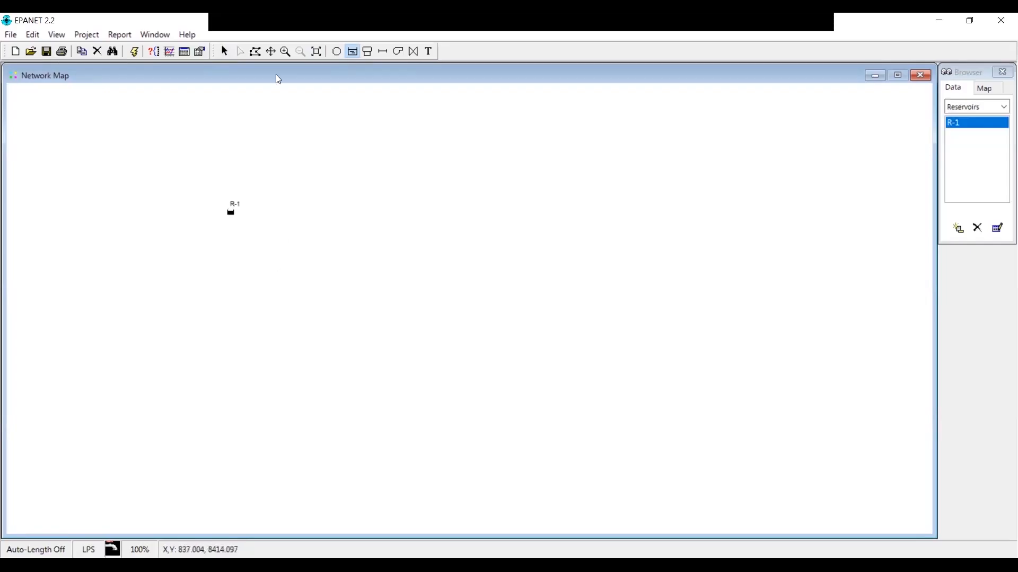
{"action": "left_click", "coordinate": [339, 53]}
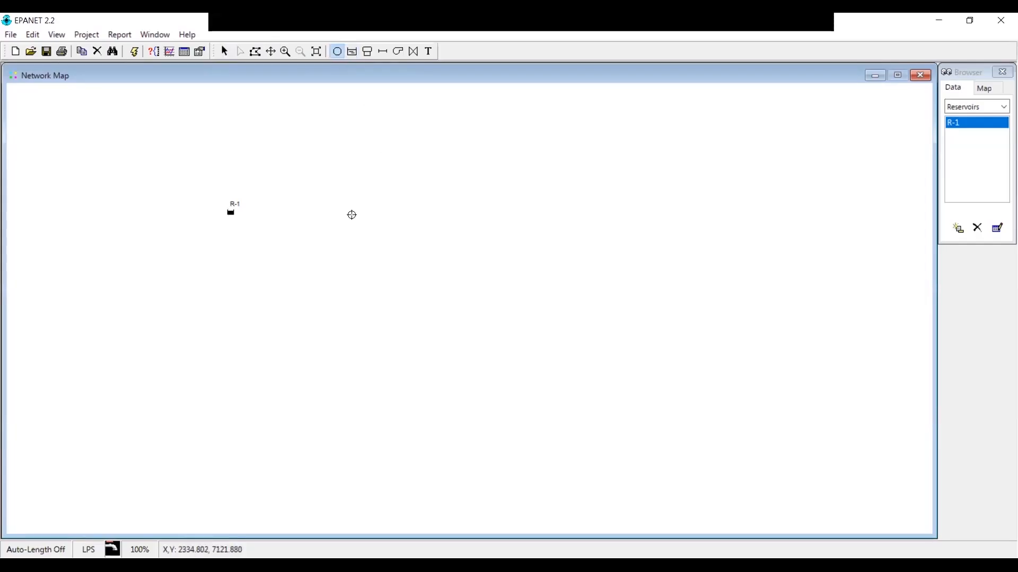
{"action": "left_click", "coordinate": [353, 212]}
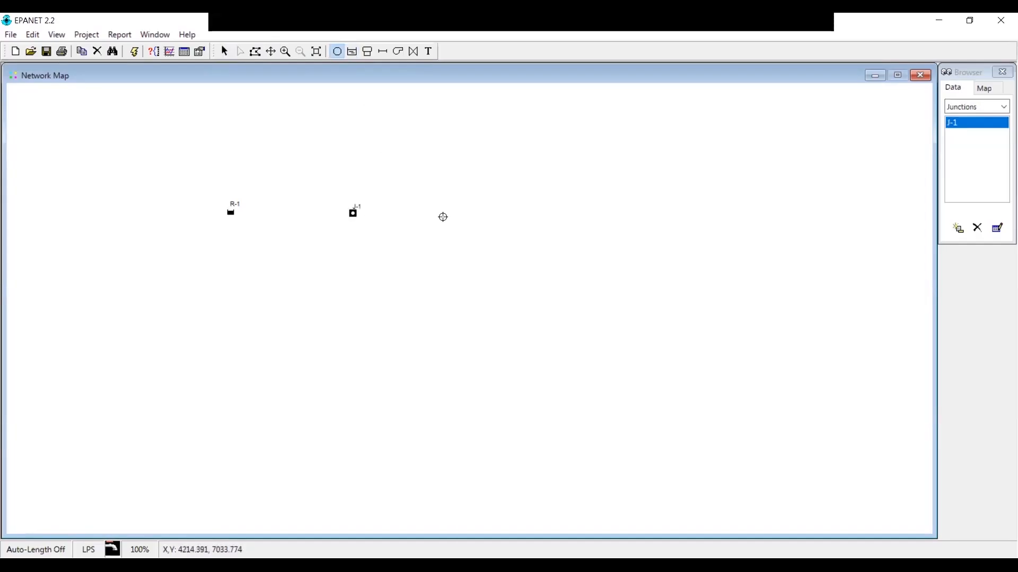
Add five more junctions: three in a column near X 4750 and two near X 6800, level with the column's middle and upper ones
{"action": "left_click", "coordinate": [458, 212]}
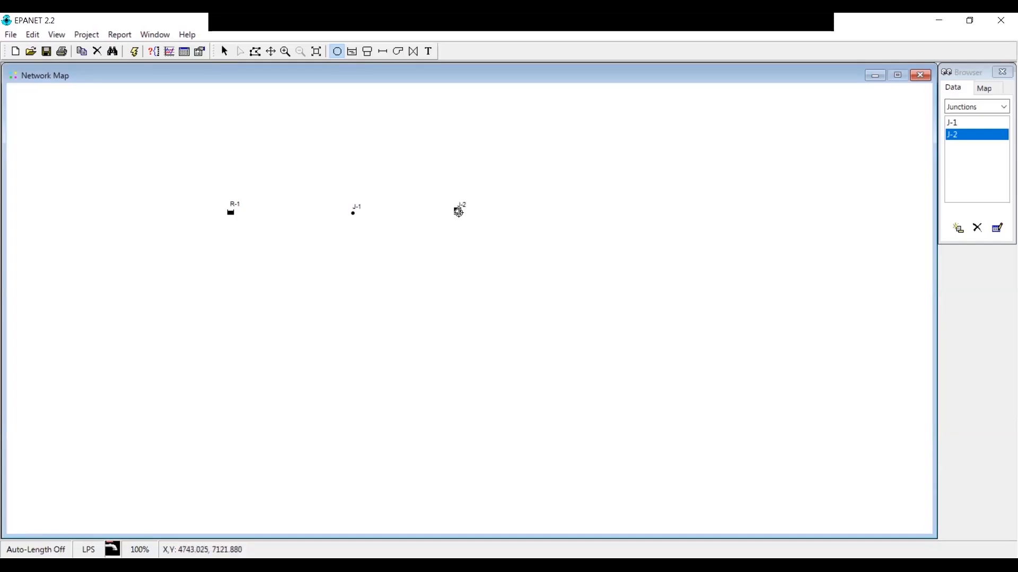
{"action": "left_click", "coordinate": [458, 295]}
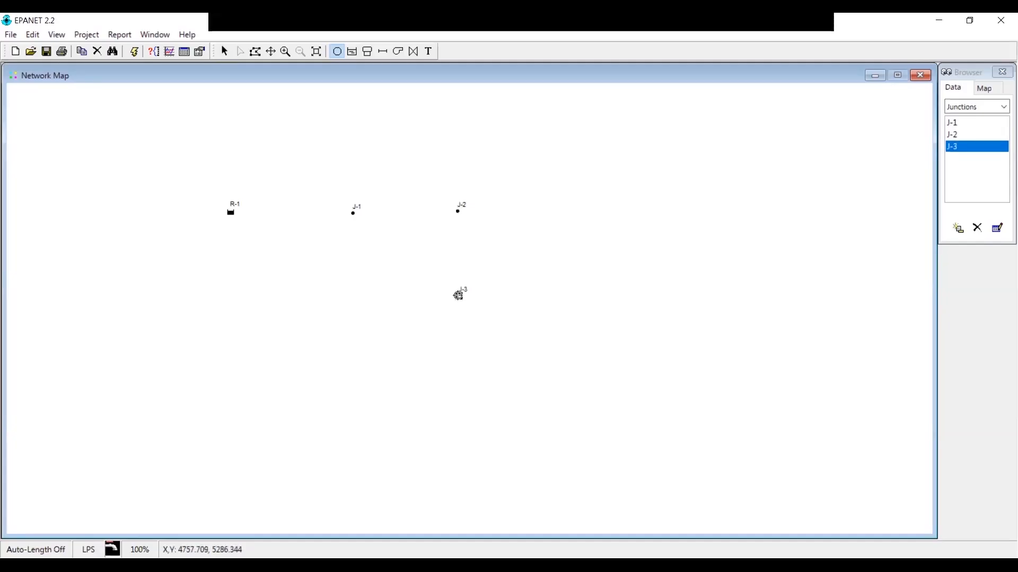
{"action": "left_click", "coordinate": [460, 387]}
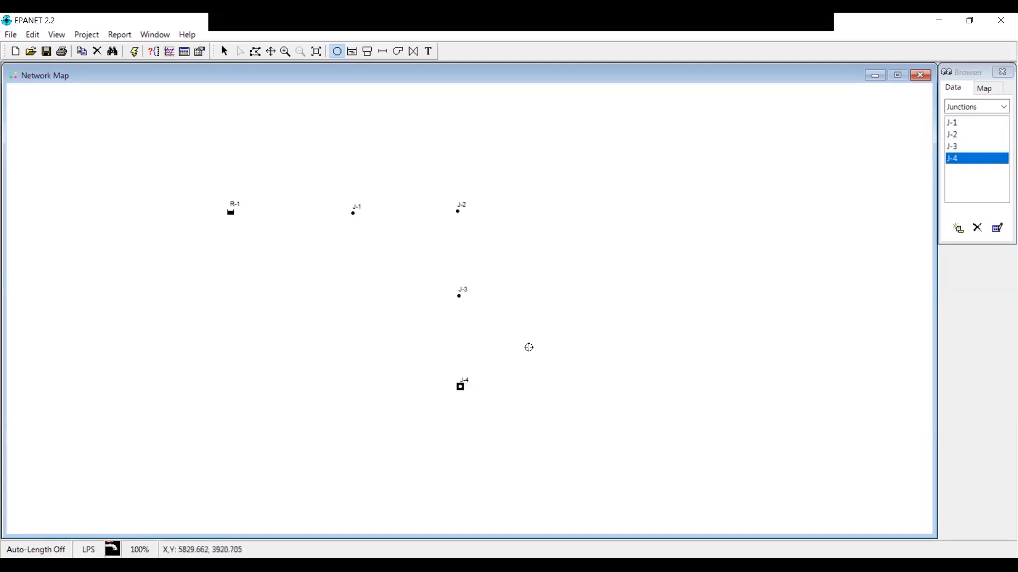
{"action": "left_click", "coordinate": [549, 295]}
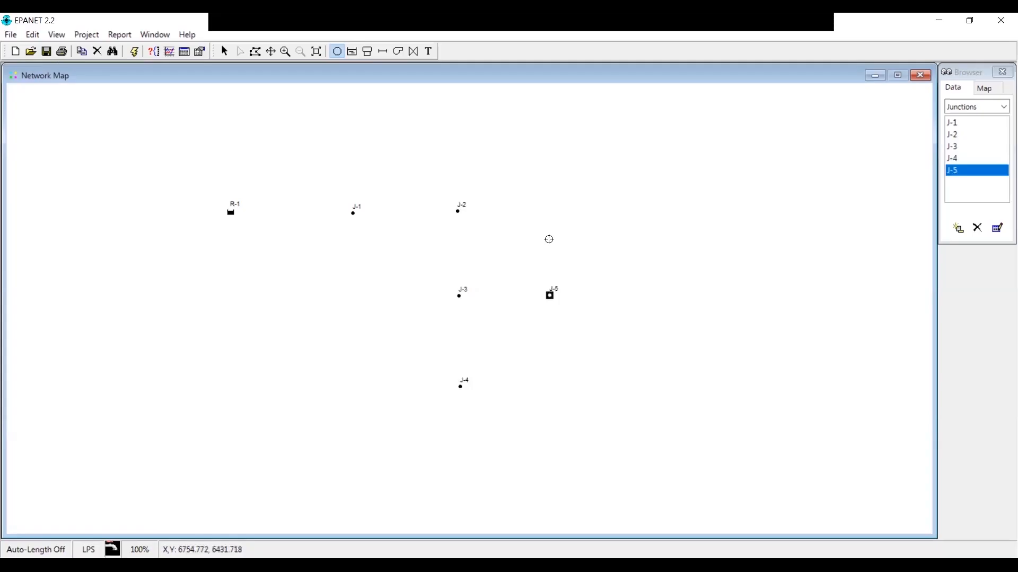
{"action": "left_click", "coordinate": [554, 204]}
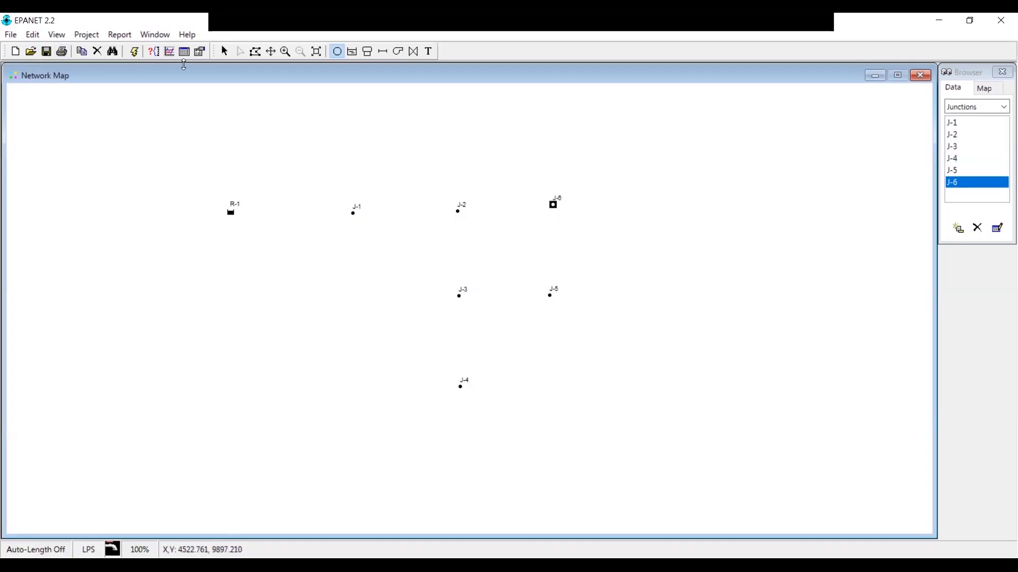
Rename junction J-6 as J-7
{"action": "left_click", "coordinate": [225, 51]}
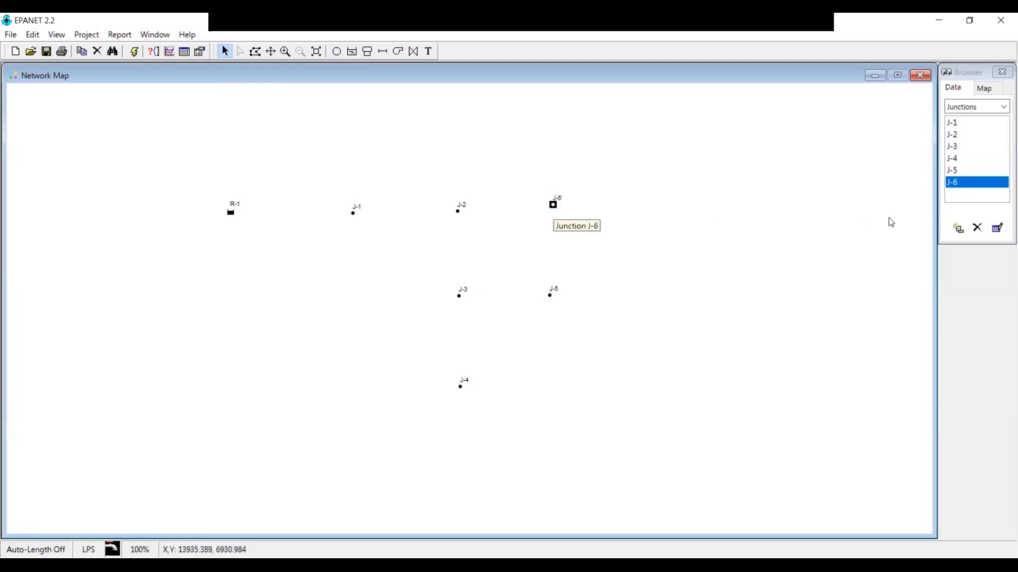
{"action": "double_click", "coordinate": [957, 183]}
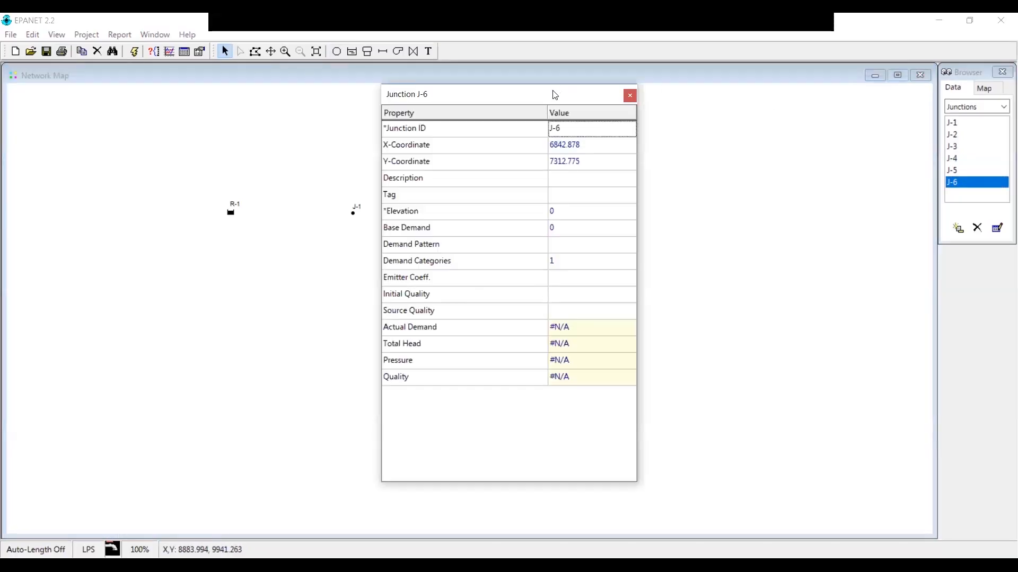
{"action": "left_click_drag", "start_coordinate": [555, 95], "coordinate": [787, 104]}
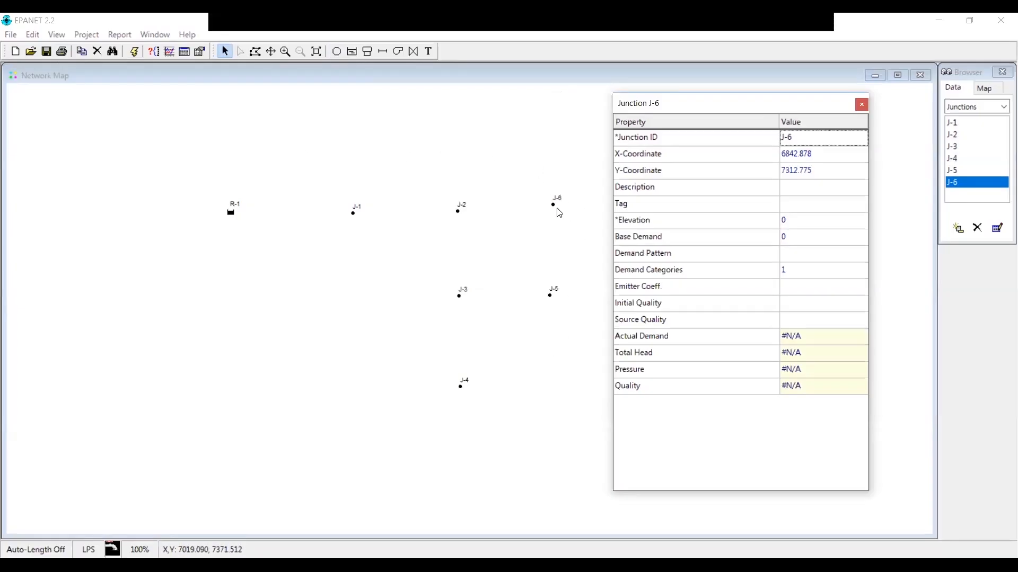
{"action": "left_click", "coordinate": [820, 137]}
{"action": "left_click", "coordinate": [817, 136]}
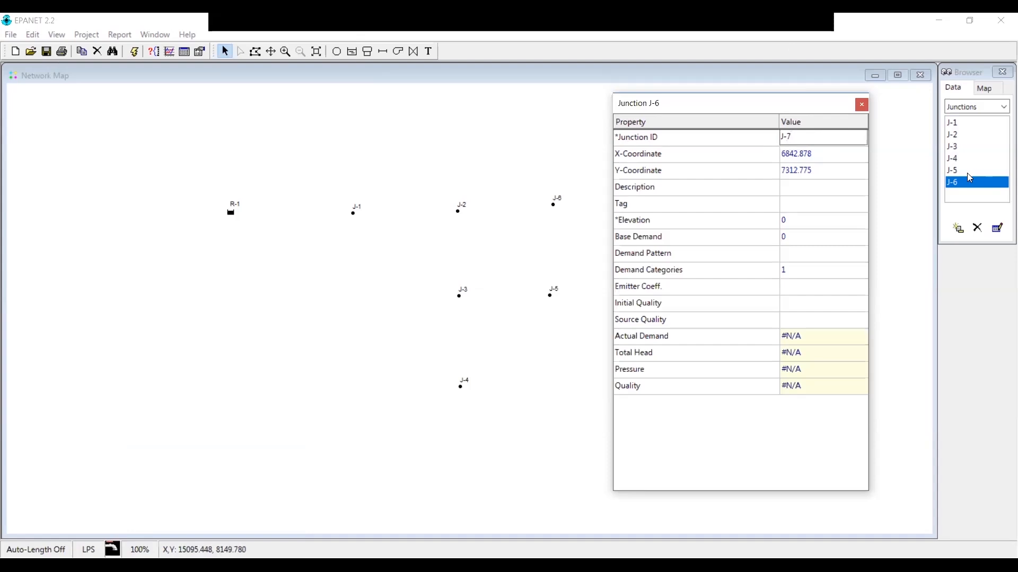
{"action": "left_click", "coordinate": [861, 105]}
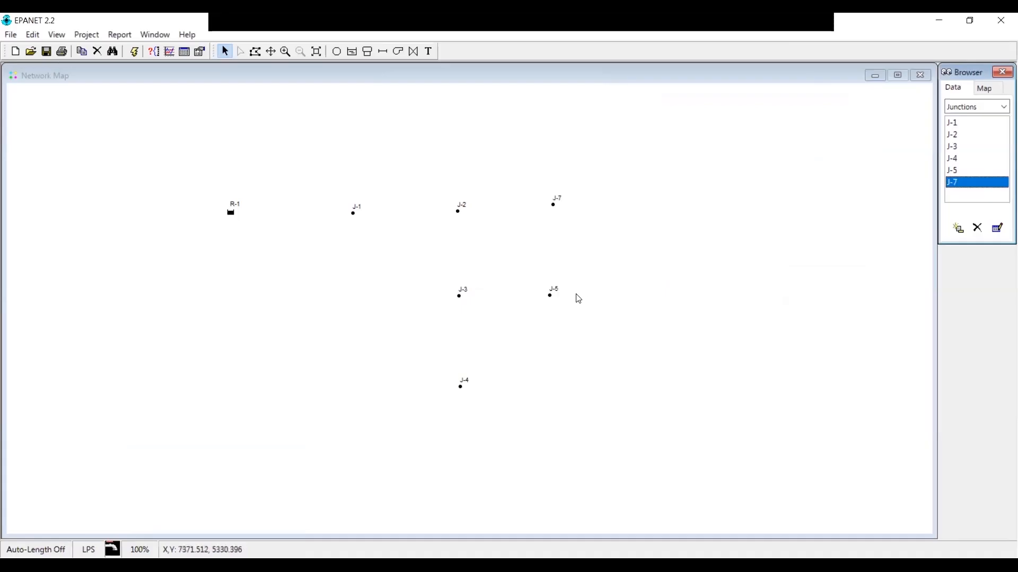
Rename junction J-5 as J-6
{"action": "left_click", "coordinate": [953, 170]}
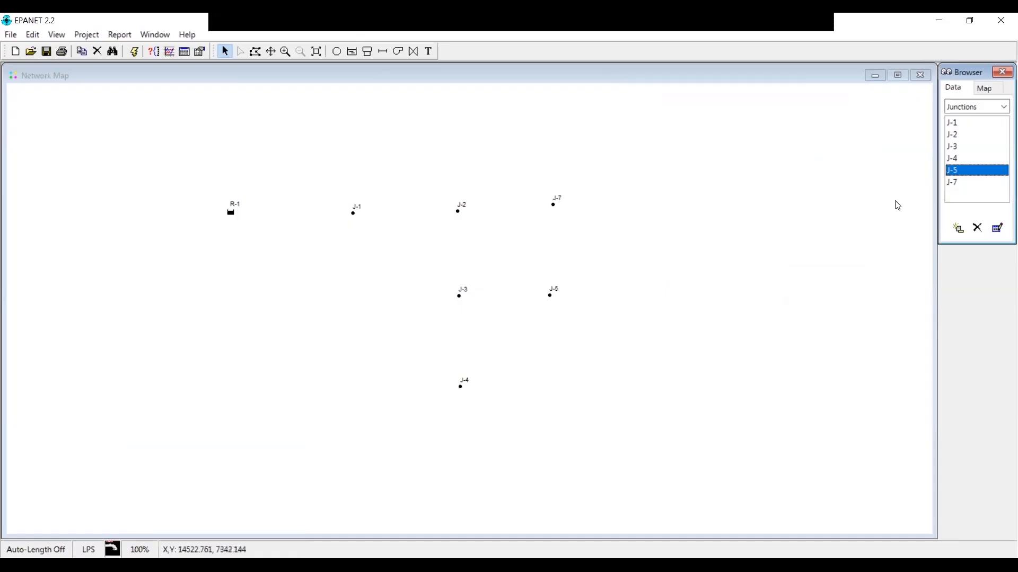
{"action": "double_click", "coordinate": [976, 170]}
{"action": "left_click", "coordinate": [797, 139]}
{"action": "left_click", "coordinate": [799, 136]}
{"action": "key", "text": "BackSpace"}
{"action": "type", "text": "6"}
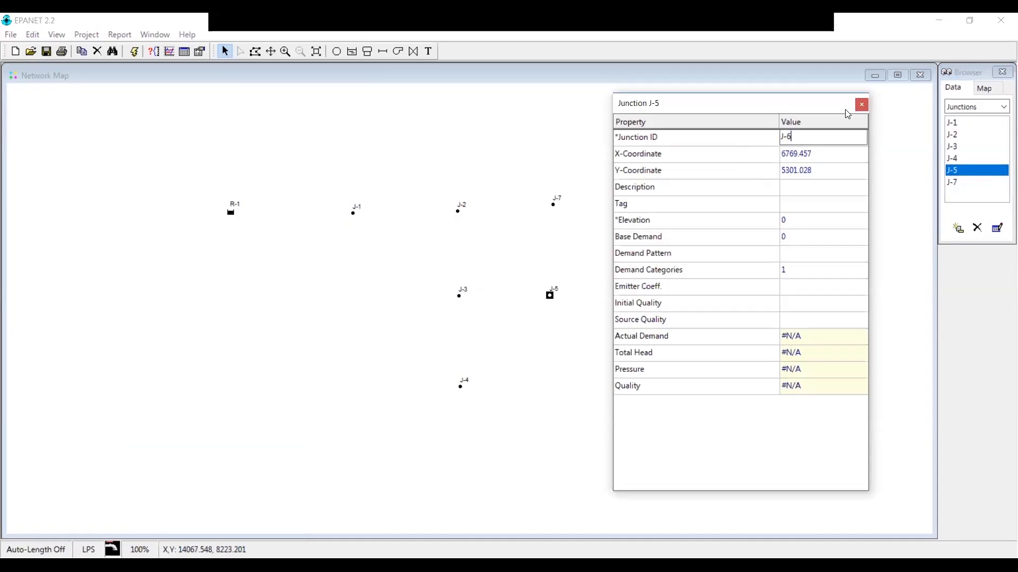
Rename junction J-4 as J-5
{"action": "left_click", "coordinate": [960, 159]}
{"action": "double_click", "coordinate": [947, 157]}
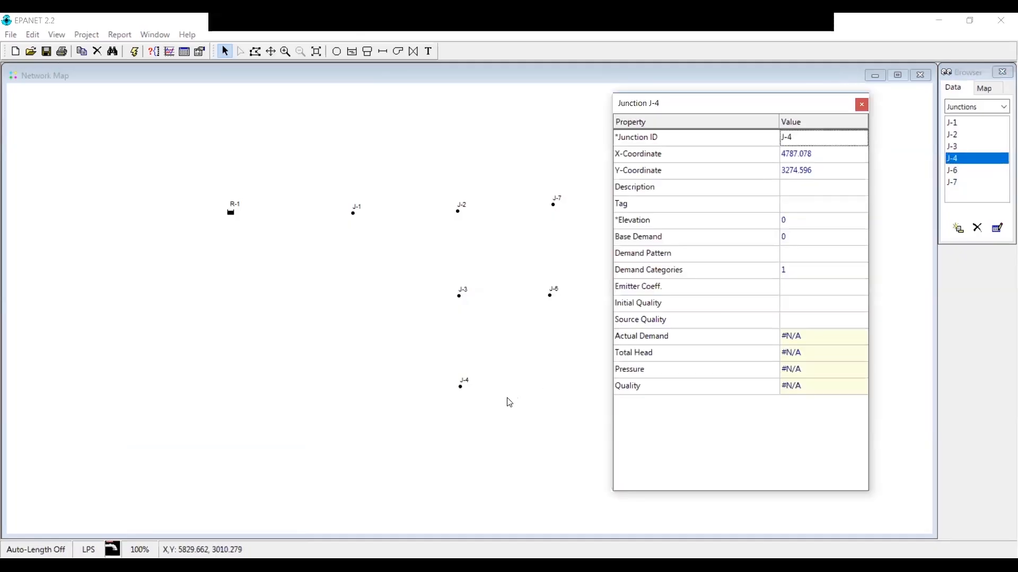
{"action": "left_click", "coordinate": [802, 135]}
{"action": "left_click", "coordinate": [801, 135]}
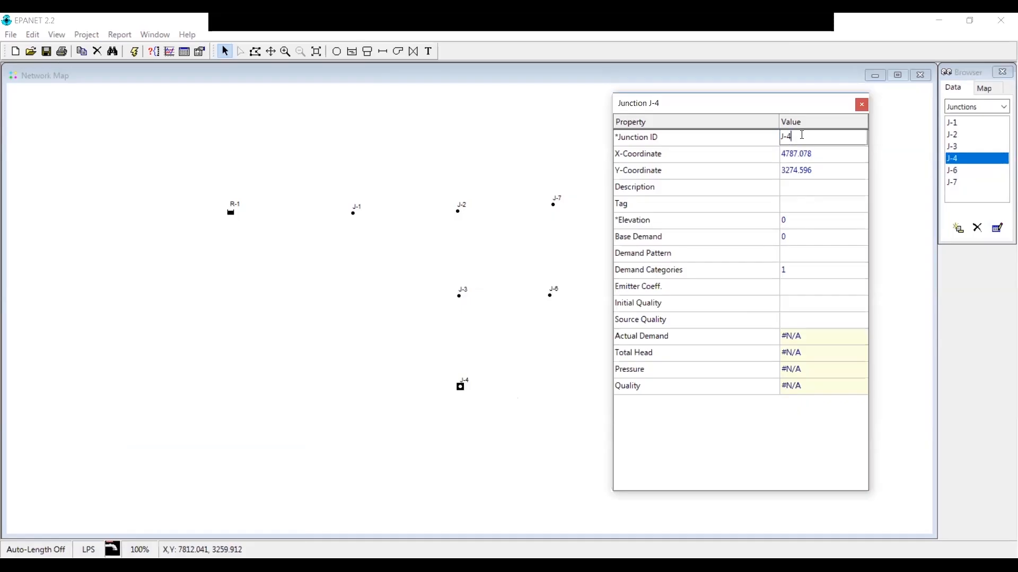
{"action": "type", "text": "5"}
Rename junction J-3 as J-4
{"action": "left_click", "coordinate": [954, 146]}
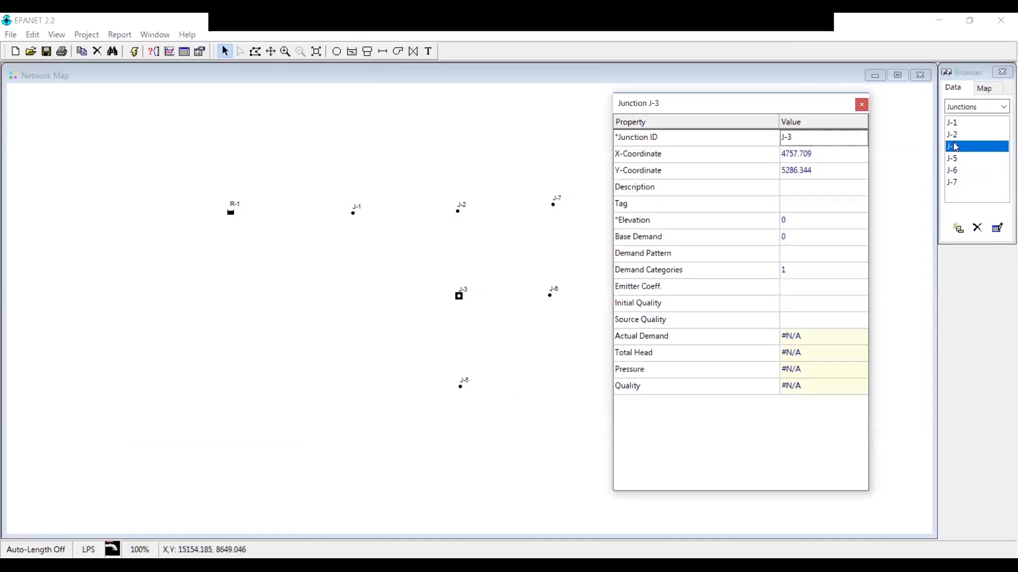
{"action": "left_click", "coordinate": [823, 138]}
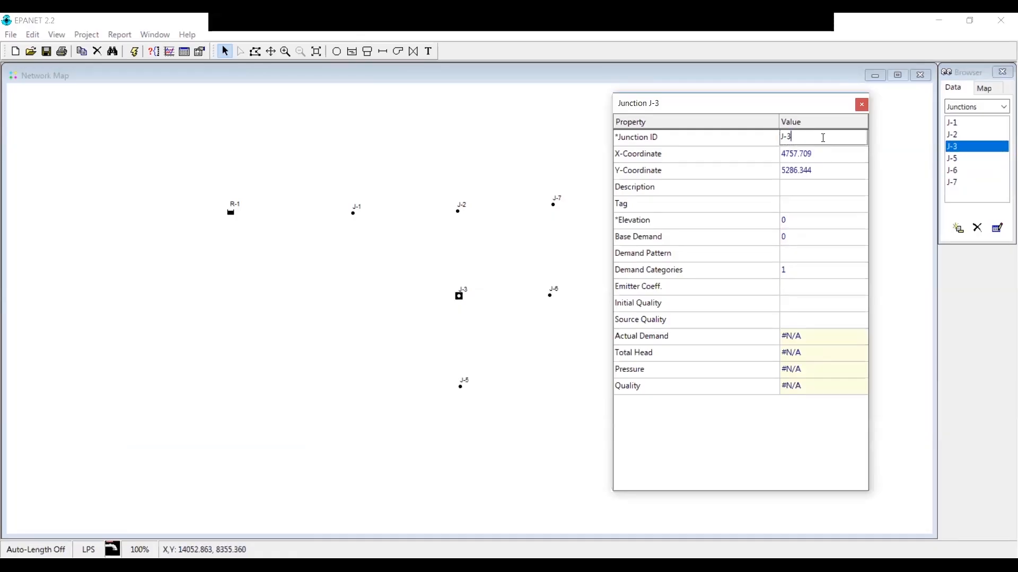
{"action": "left_click", "coordinate": [862, 105]}
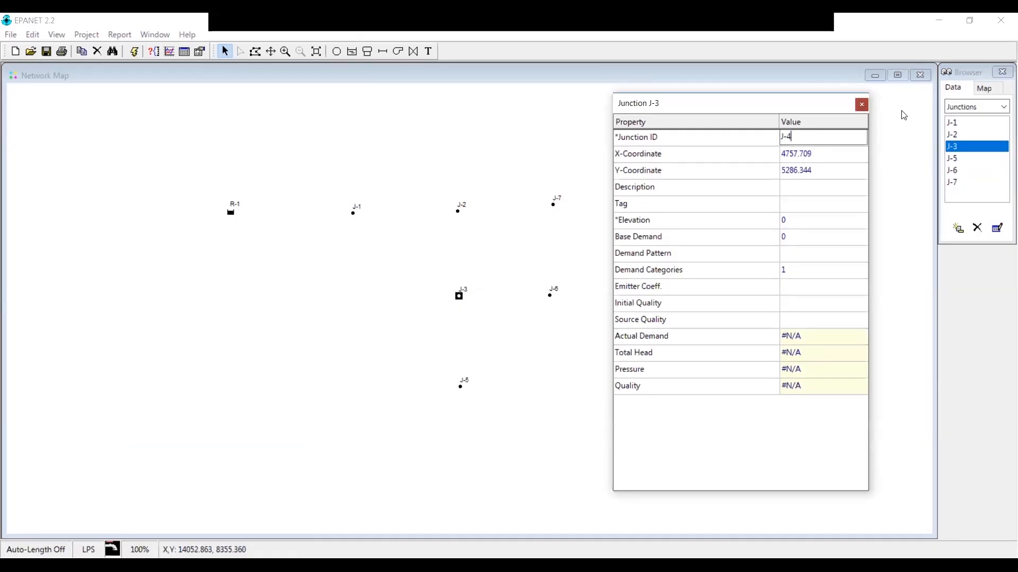
Rename junction J-2 as J-3
{"action": "left_click", "coordinate": [959, 135]}
{"action": "double_click", "coordinate": [959, 135]}
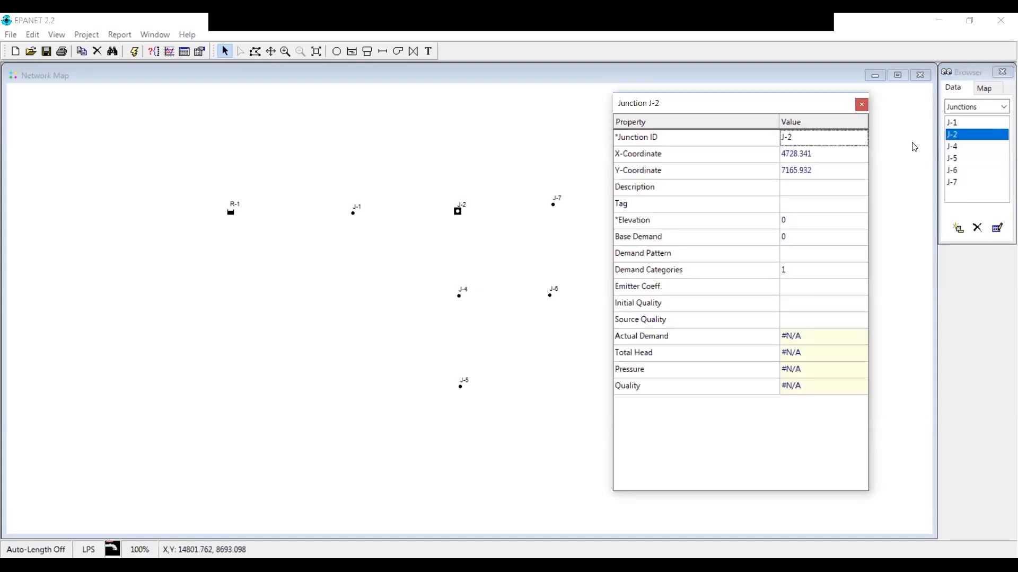
{"action": "left_click", "coordinate": [799, 137]}
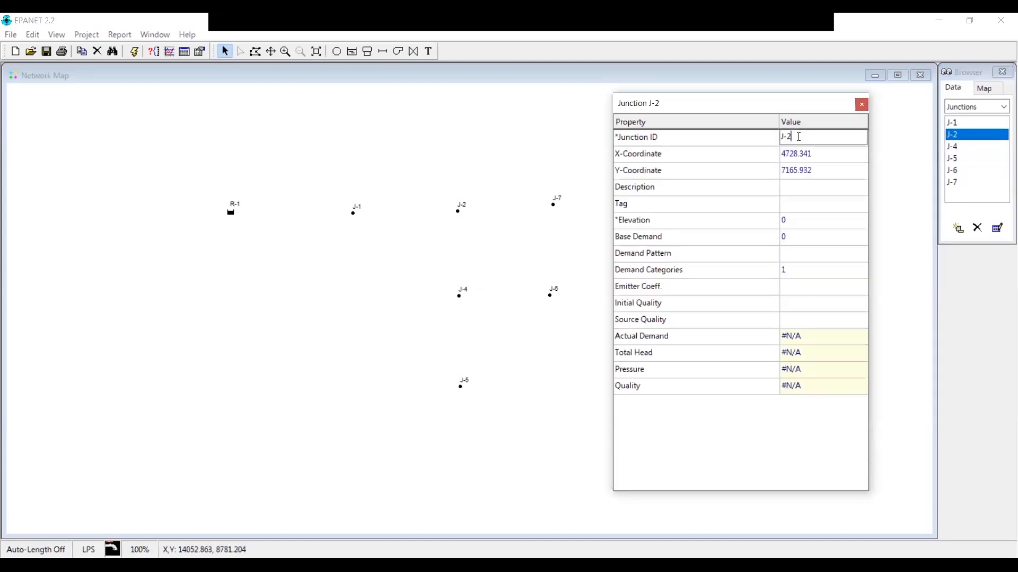
{"action": "left_click", "coordinate": [862, 105]}
Rename junction J-1 as J-2
{"action": "double_click", "coordinate": [955, 122]}
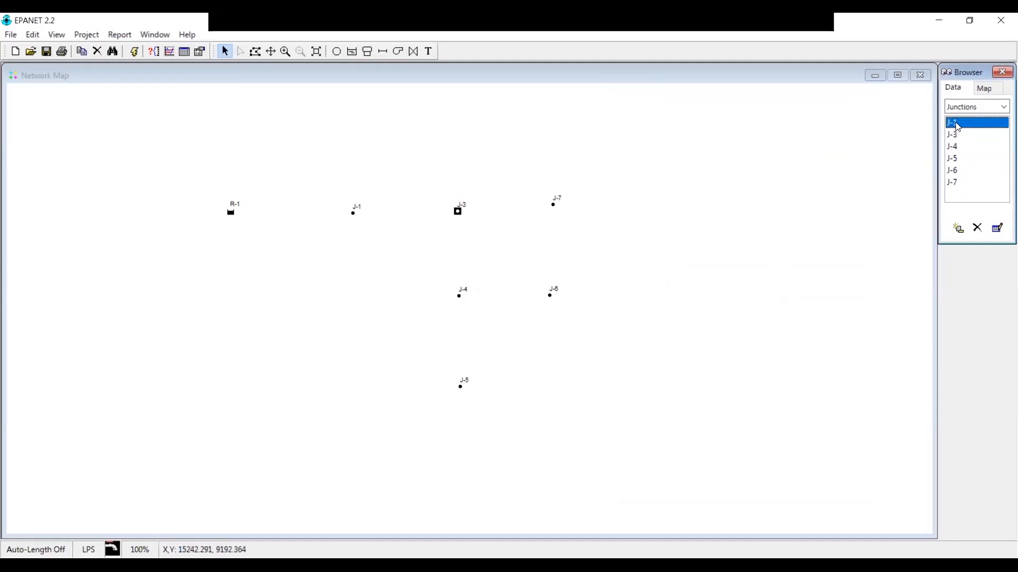
{"action": "left_click", "coordinate": [801, 137]}
{"action": "key", "text": "BackSpace"}
{"action": "type", "text": "2"}
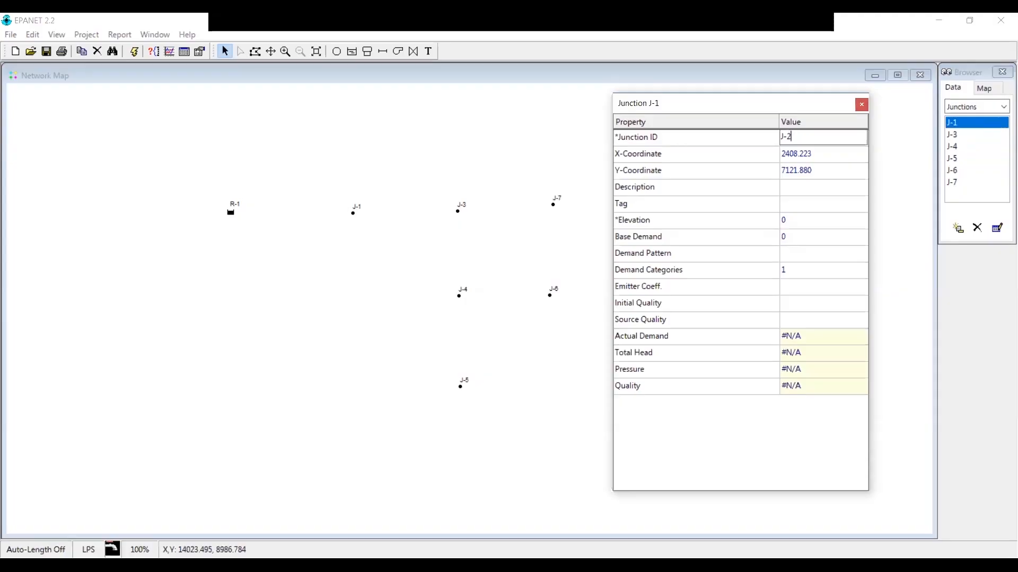
Close the junction's properties and place a tank on the map east of junction J-7
{"action": "left_click", "coordinate": [862, 104]}
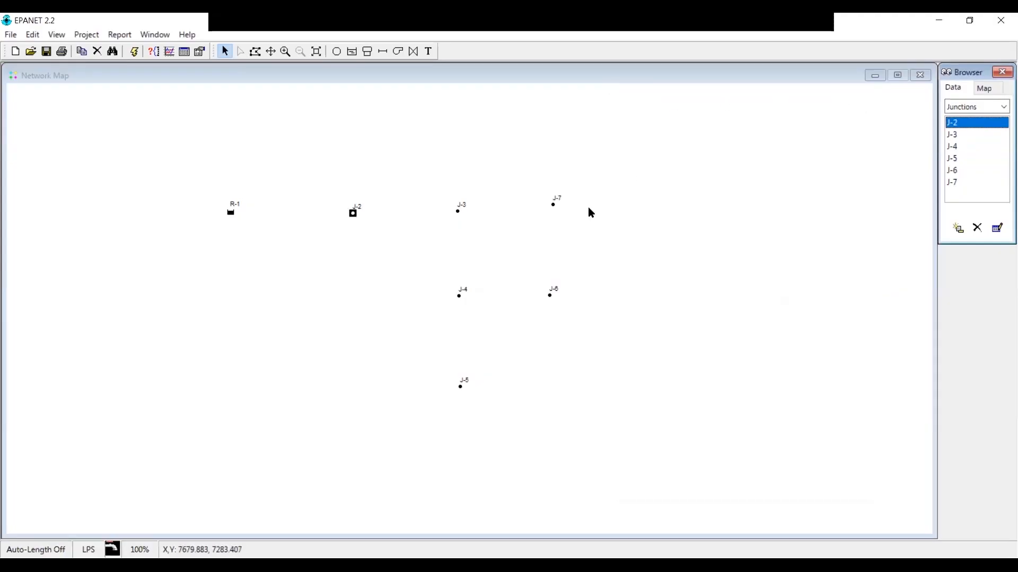
{"action": "left_click", "coordinate": [554, 236]}
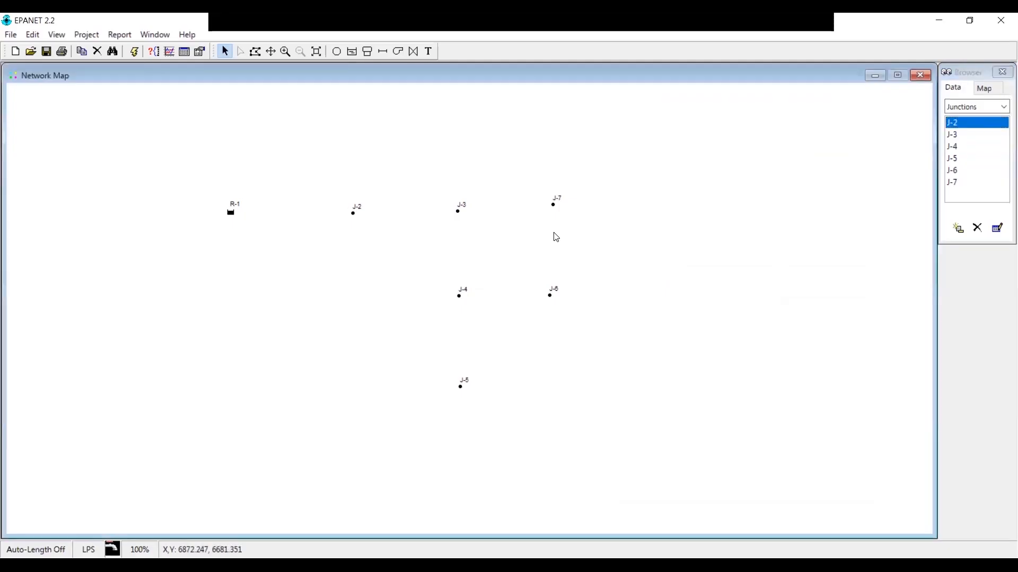
{"action": "left_click", "coordinate": [366, 53]}
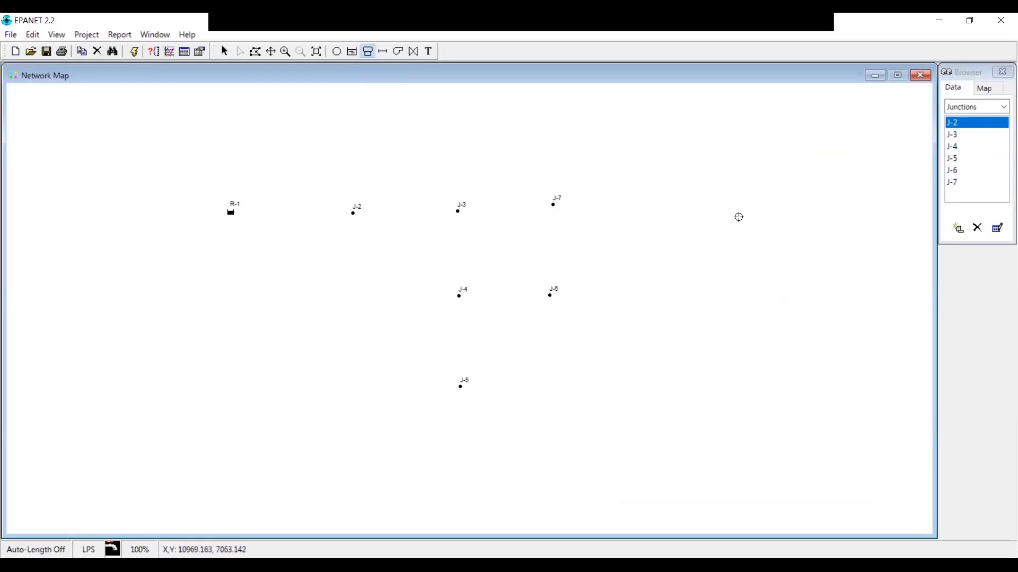
{"action": "left_click", "coordinate": [672, 202]}
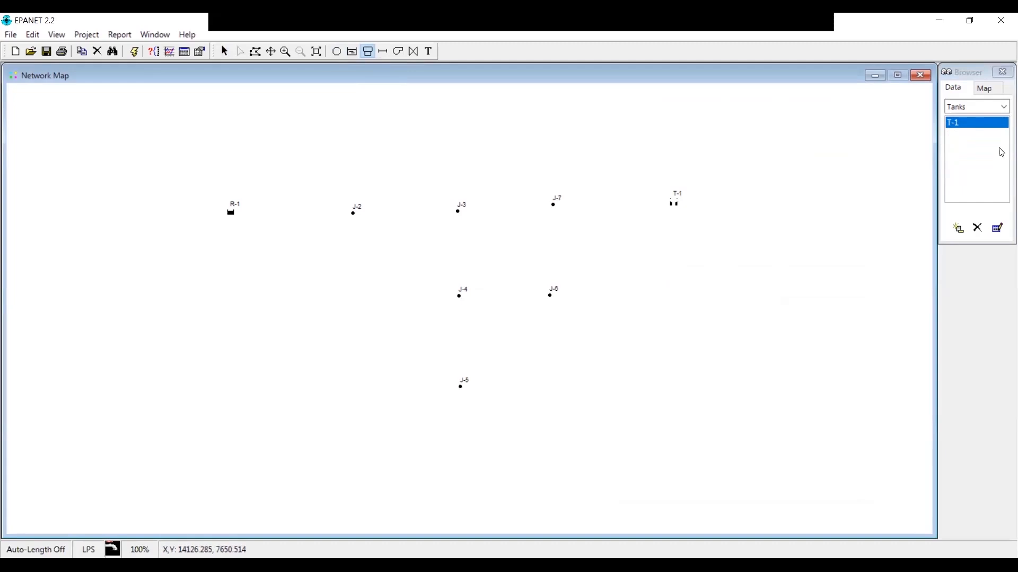
Rename the tank as T-8
{"action": "left_click", "coordinate": [973, 126]}
{"action": "double_click", "coordinate": [973, 127]}
{"action": "left_click", "coordinate": [798, 137]}
{"action": "type", "text": "8"}
{"action": "left_click", "coordinate": [862, 104]}
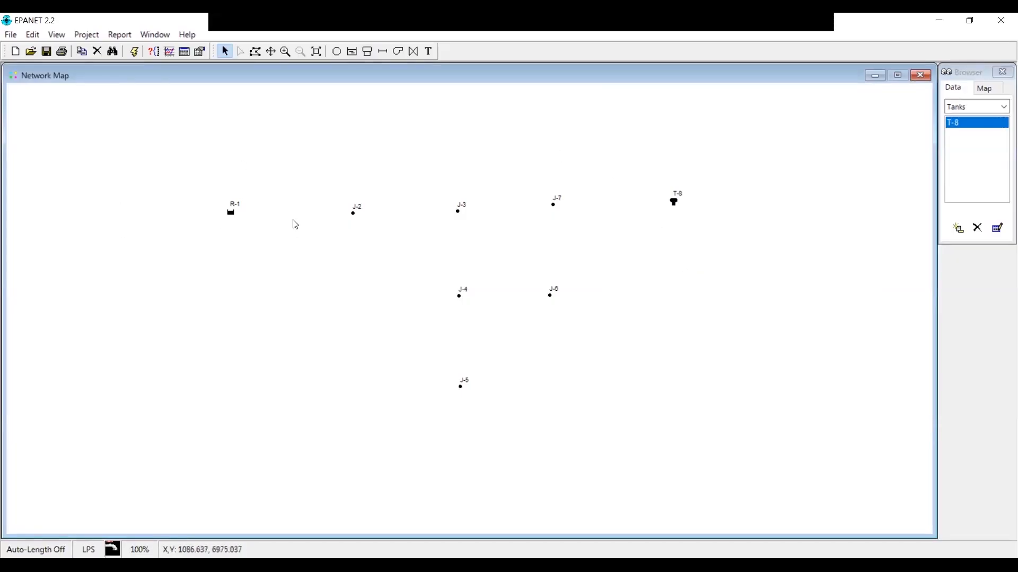
Add the map label SOURCE just above reservoir R-1
{"action": "left_click", "coordinate": [429, 52]}
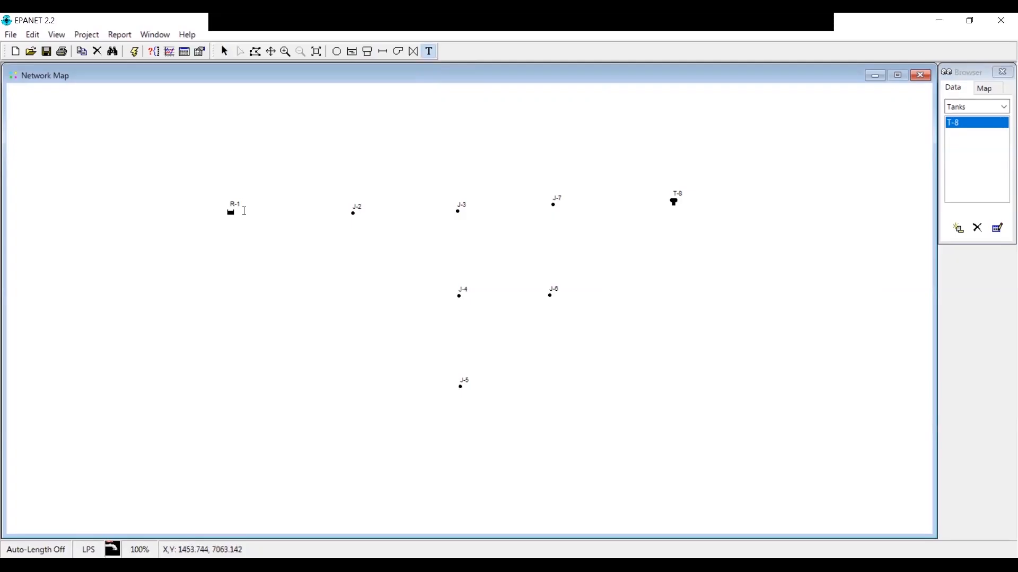
{"action": "left_click", "coordinate": [220, 182]}
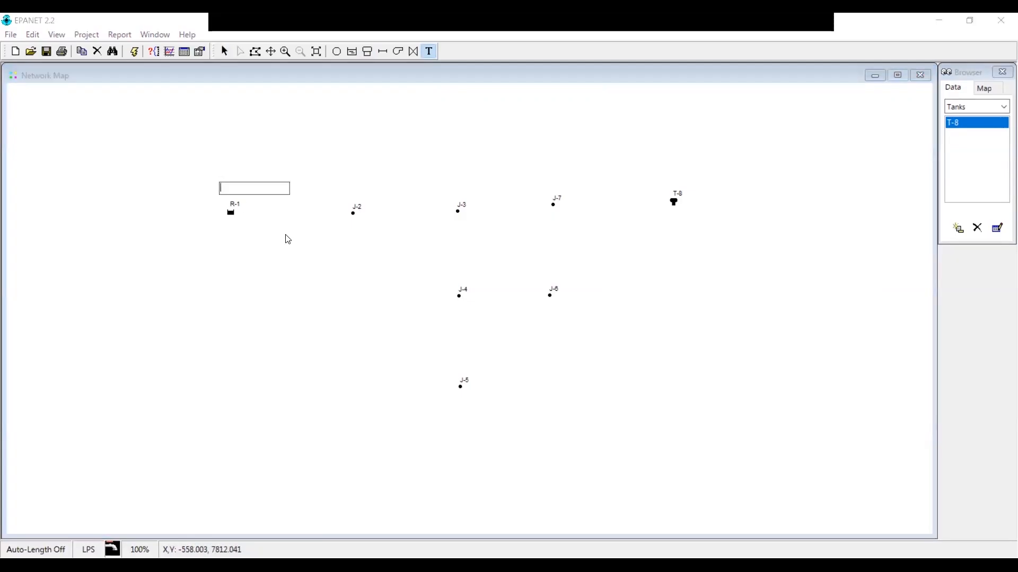
{"action": "type", "text": "SOR"}
{"action": "key", "text": "Return"}
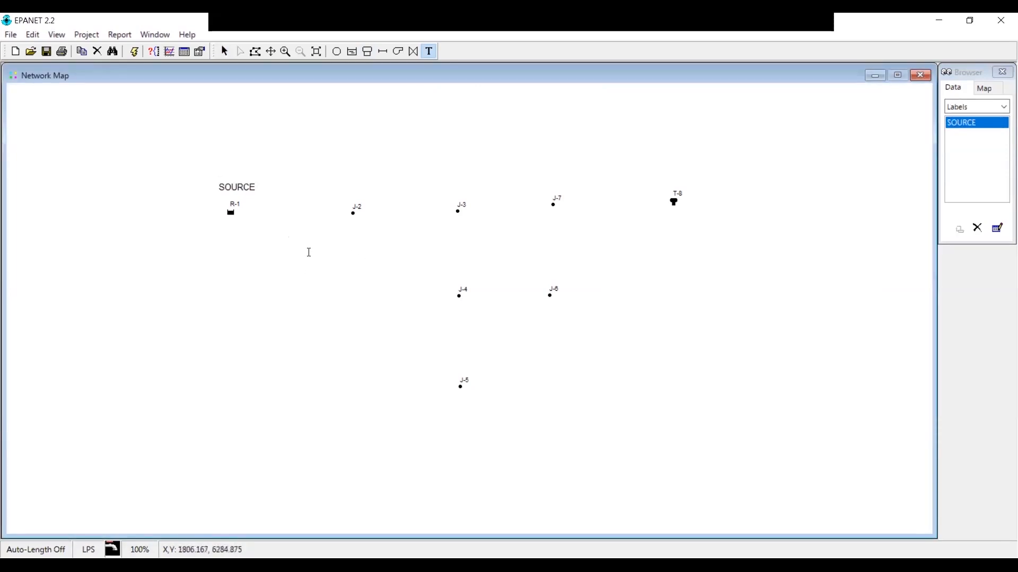
Add the map label PUMP below the gap between reservoir R-1 and junction J-2
{"action": "left_click", "coordinate": [279, 238]}
{"action": "type", "text": "PUMP"}
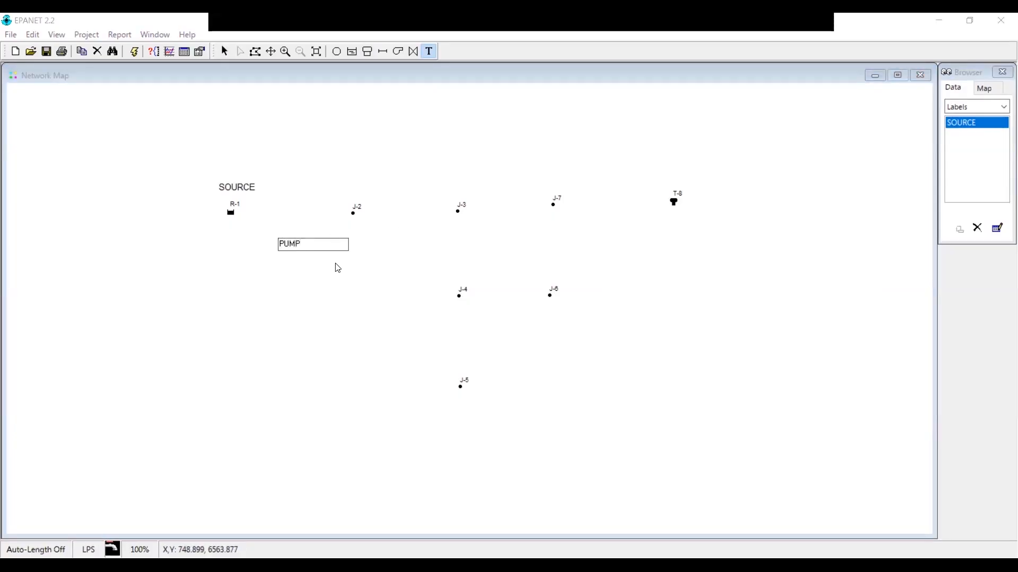
{"action": "key", "text": "Return"}
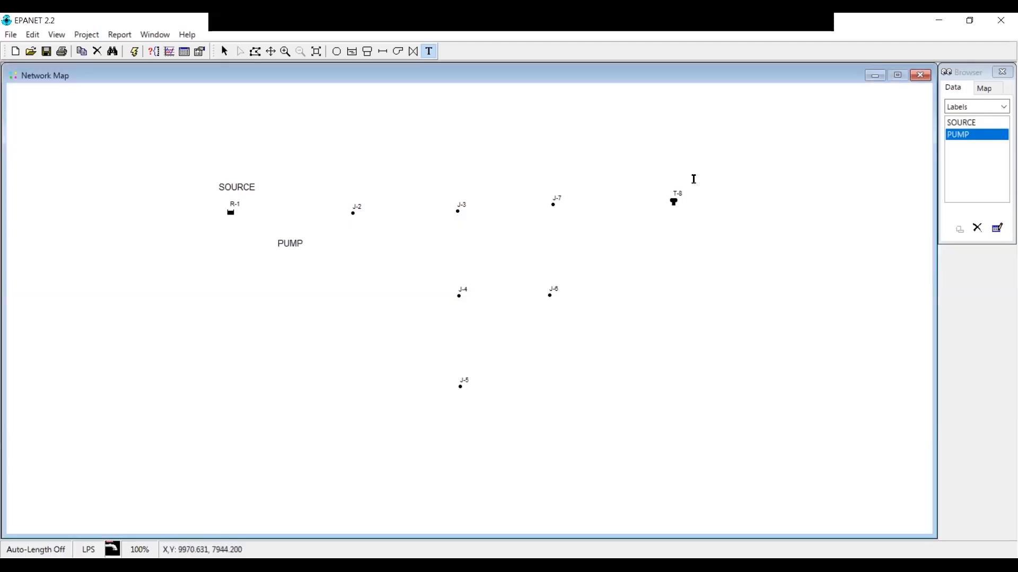
Add the map label TANK just below tank T-8 and return to object selection
{"action": "left_click", "coordinate": [676, 224]}
{"action": "type", "text": "TANK"}
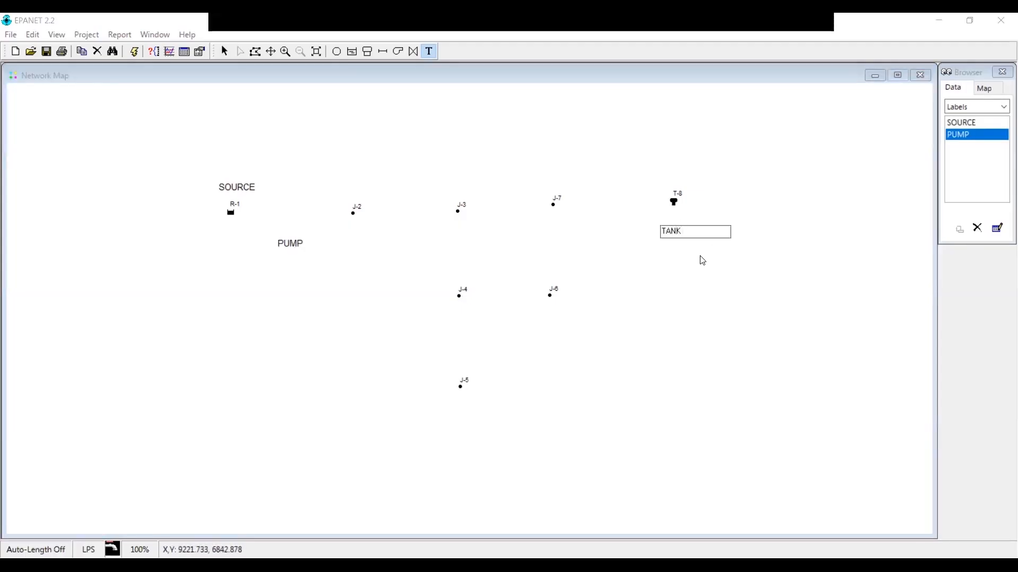
{"action": "key", "text": "Return"}
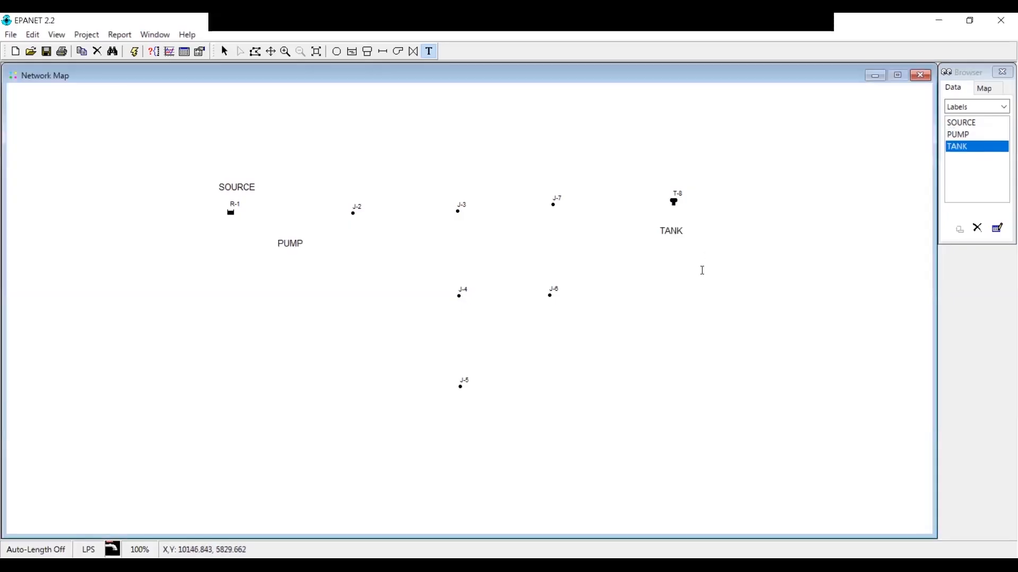
{"action": "left_click", "coordinate": [225, 51]}
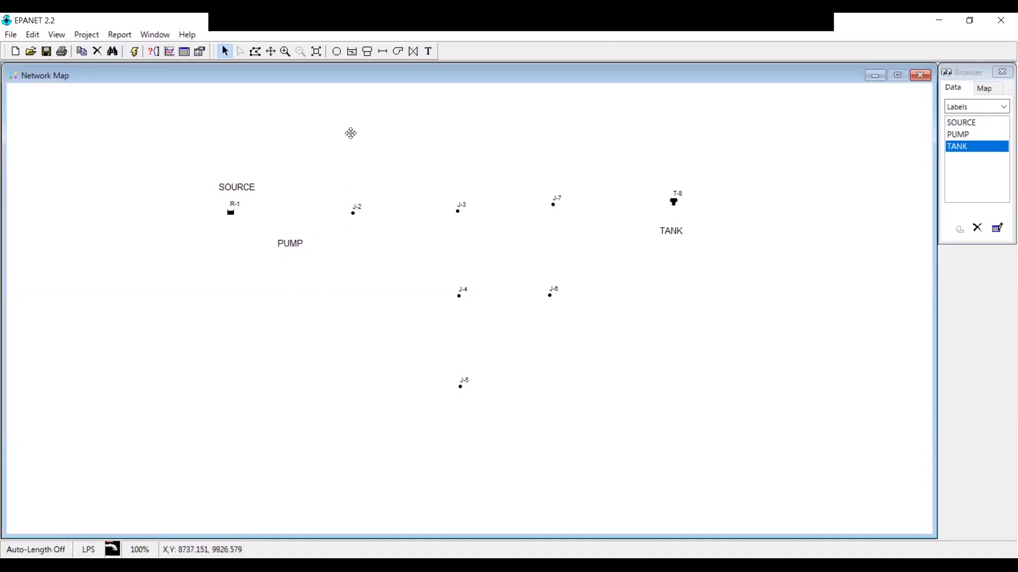
Draw straight pipes from junction J-2 to J-3 and from J-3 to J-7
{"action": "left_click", "coordinate": [383, 54]}
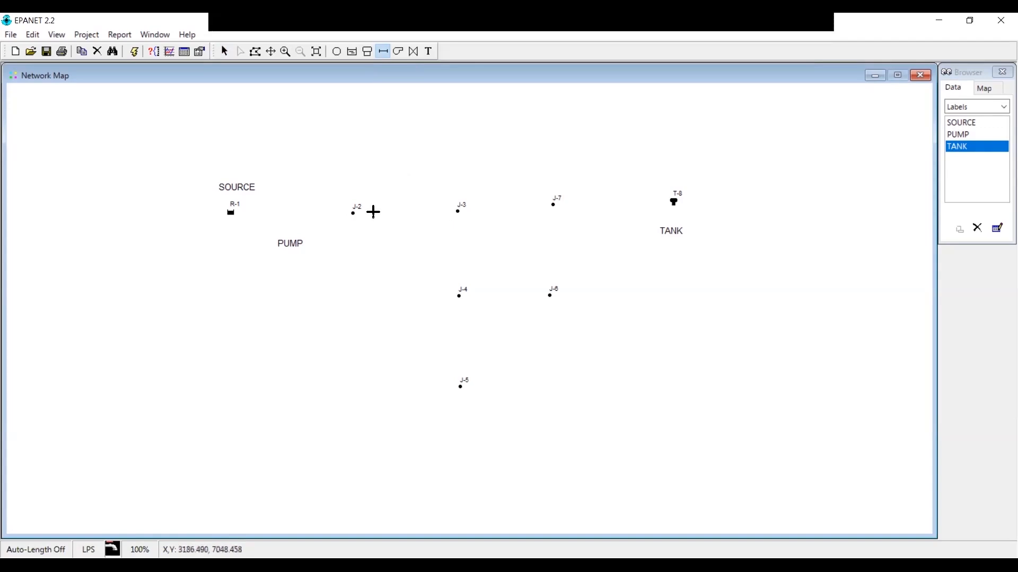
{"action": "left_click", "coordinate": [351, 212]}
{"action": "left_click", "coordinate": [459, 211]}
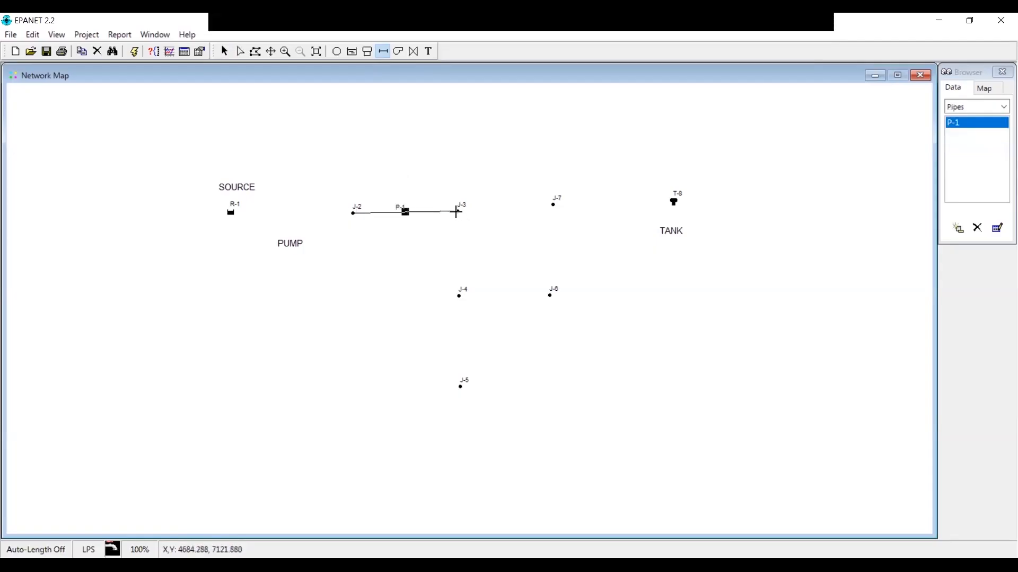
{"action": "left_click", "coordinate": [458, 211]}
{"action": "left_click", "coordinate": [553, 204]}
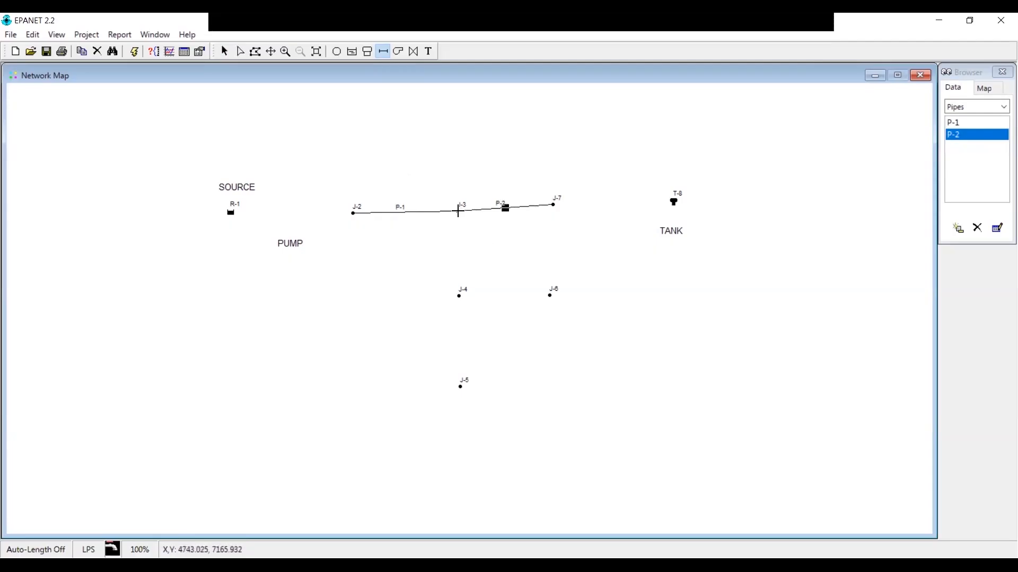
Complete the upper loop with straight pipes from junction J-3 to J-4, J-4 to J-6 and J-6 to J-7
{"action": "left_click", "coordinate": [457, 211]}
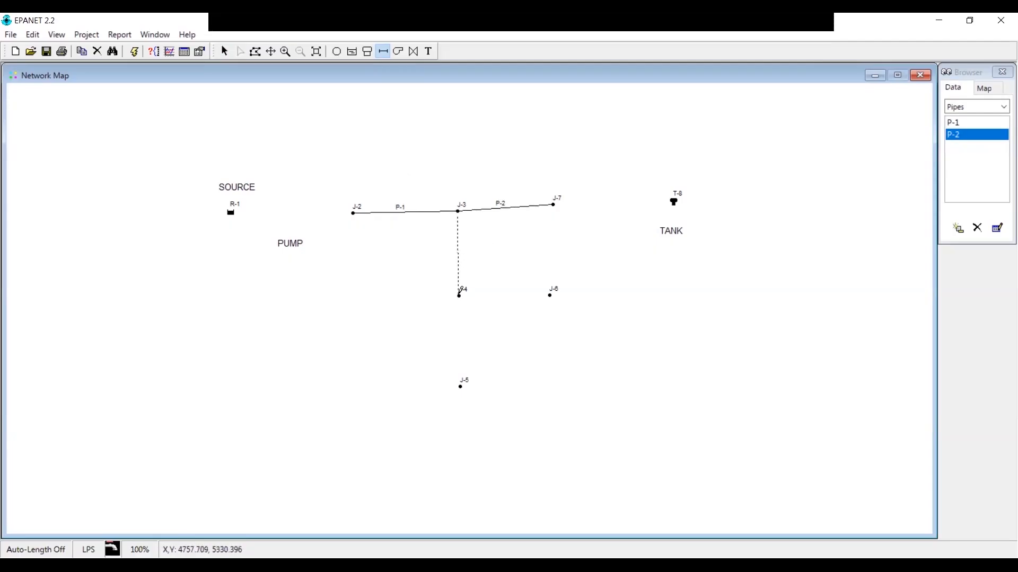
{"action": "left_click", "coordinate": [459, 295]}
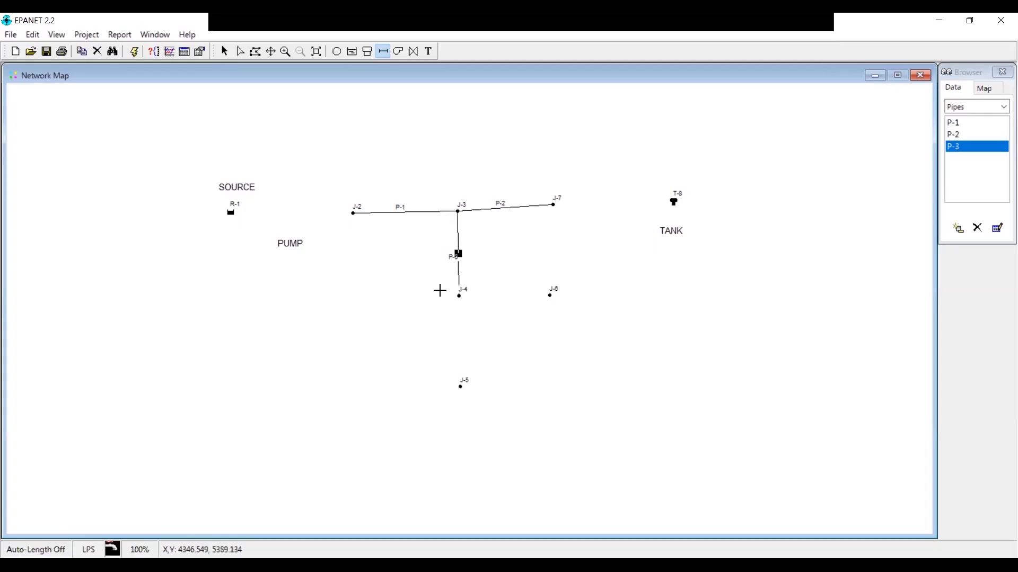
{"action": "left_click", "coordinate": [459, 296]}
{"action": "left_click", "coordinate": [550, 296]}
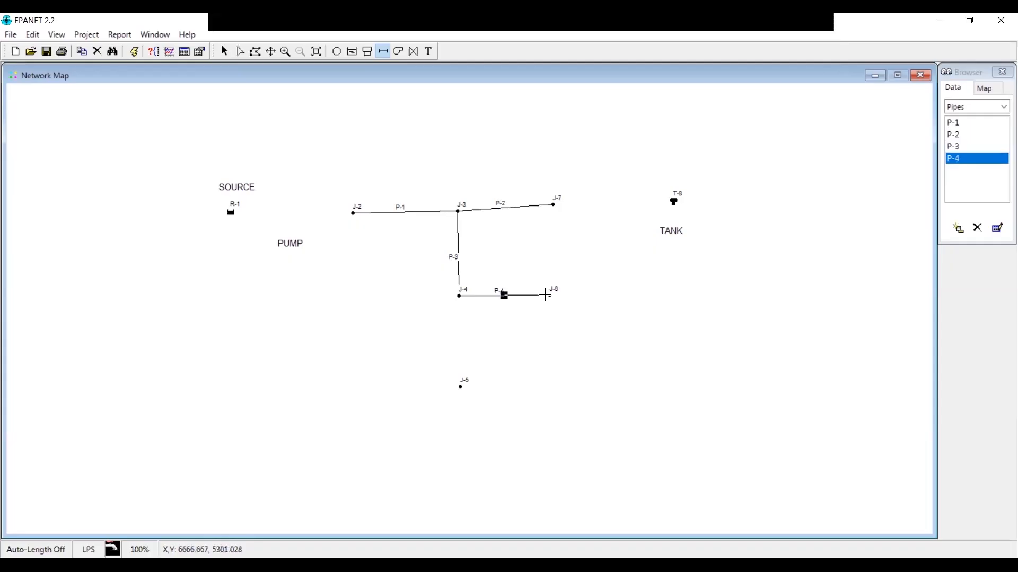
{"action": "left_click", "coordinate": [551, 296]}
{"action": "left_click", "coordinate": [554, 203]}
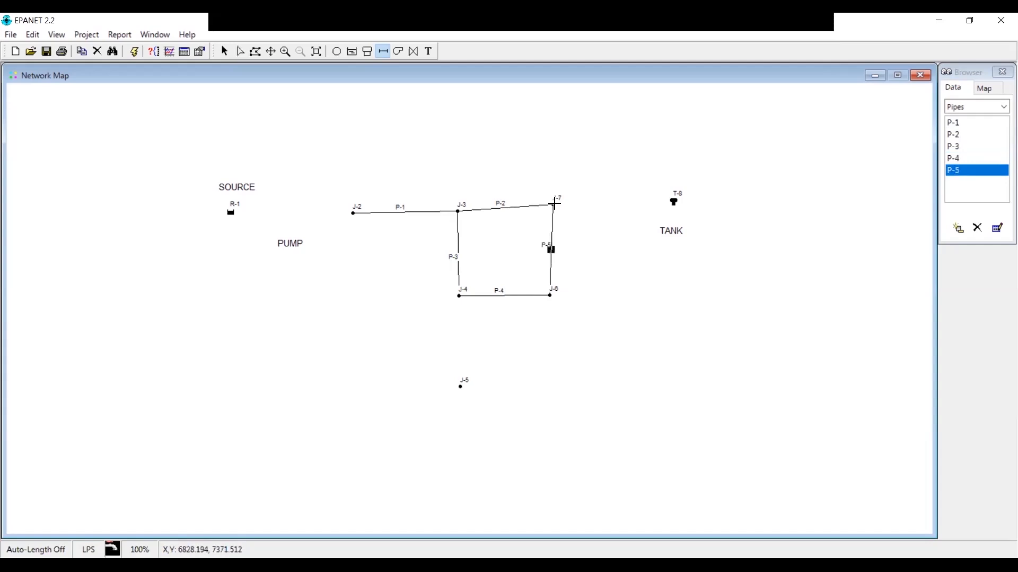
Draw straight pipes from junction J-7 to tank T-8 and from junction J-4 to J-5
{"action": "left_click", "coordinate": [554, 204]}
{"action": "left_click", "coordinate": [676, 202]}
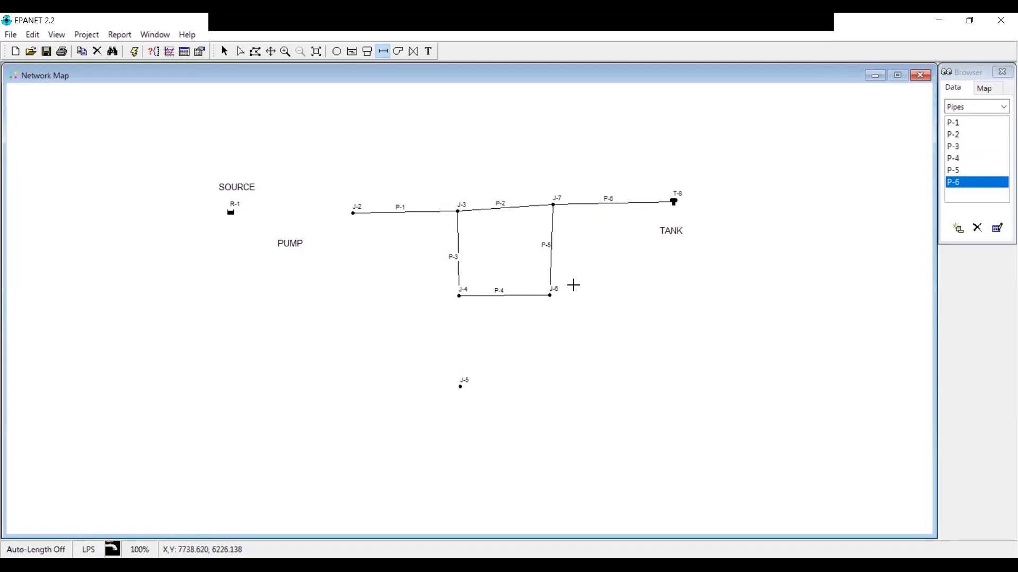
{"action": "left_click", "coordinate": [459, 295]}
{"action": "left_click", "coordinate": [461, 384]}
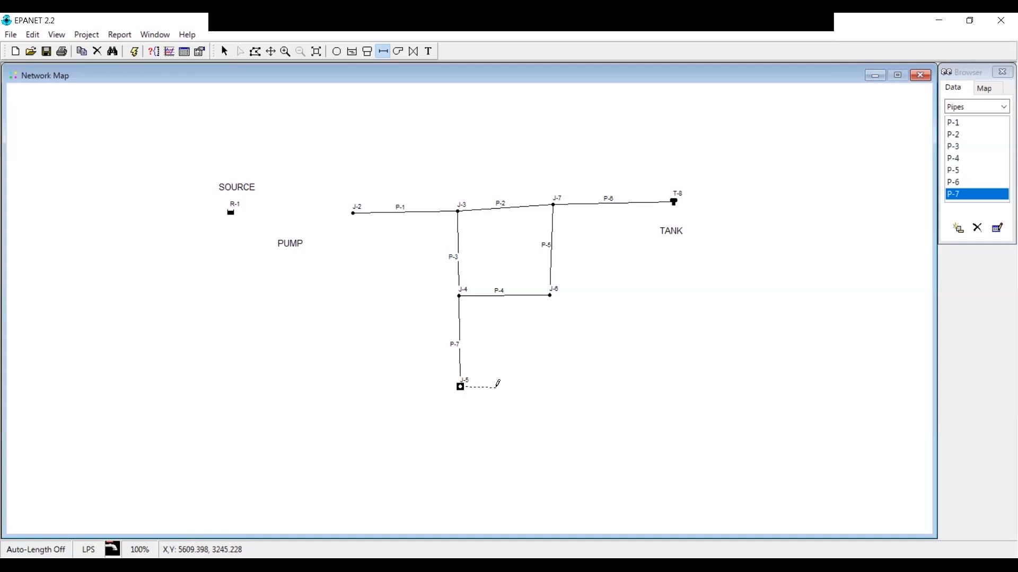
Draw a curved pipe from junction J-5 to J-6 through three intermediate vertices bulging to the southeast
{"action": "left_click", "coordinate": [496, 387]}
{"action": "left_click", "coordinate": [527, 373]}
{"action": "left_click", "coordinate": [549, 329]}
{"action": "left_click", "coordinate": [551, 294]}
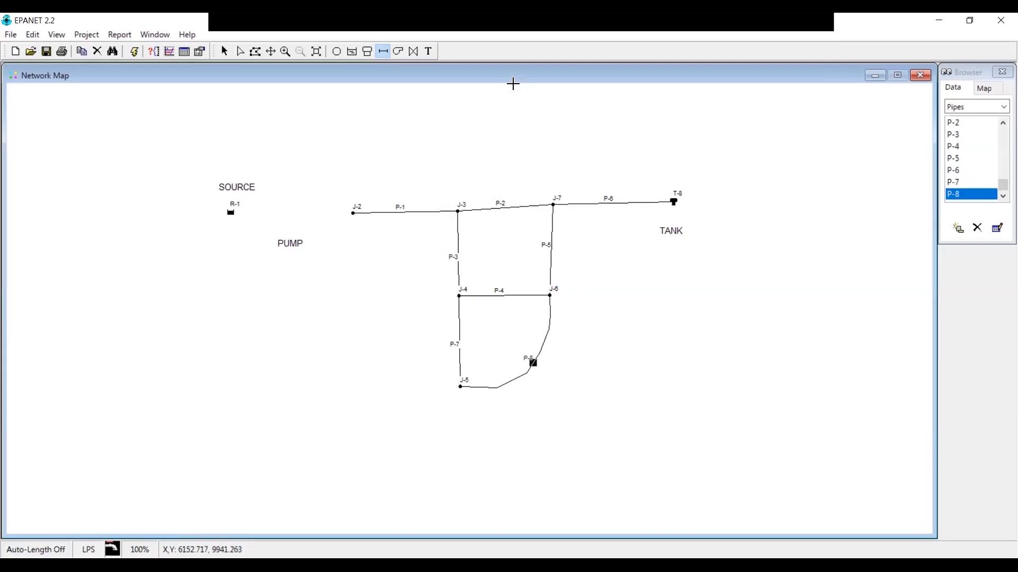
{"action": "left_click", "coordinate": [225, 52]}
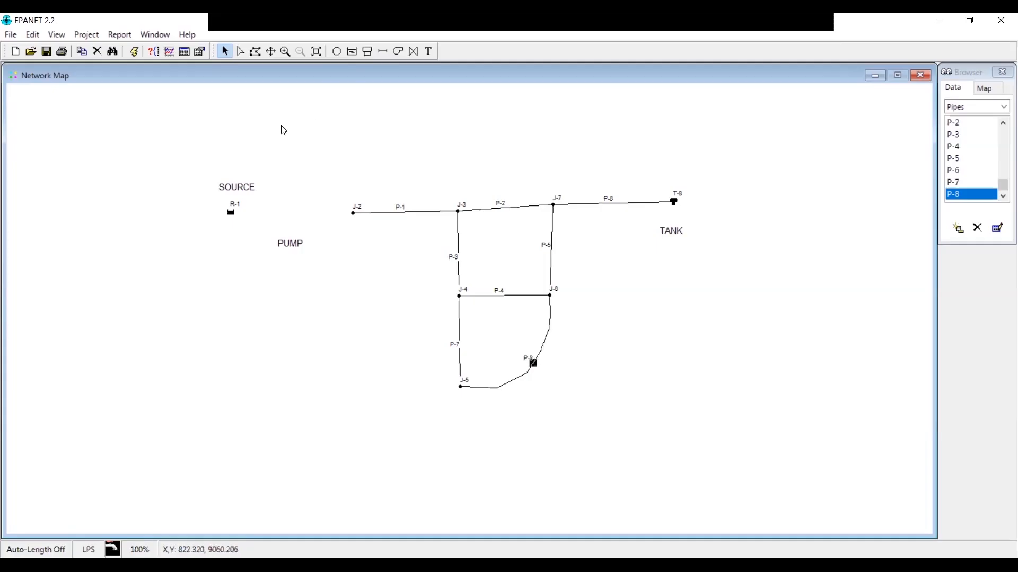
Add a pump link from reservoir R-1 to junction J-2 and return to object selection
{"action": "left_click", "coordinate": [398, 51]}
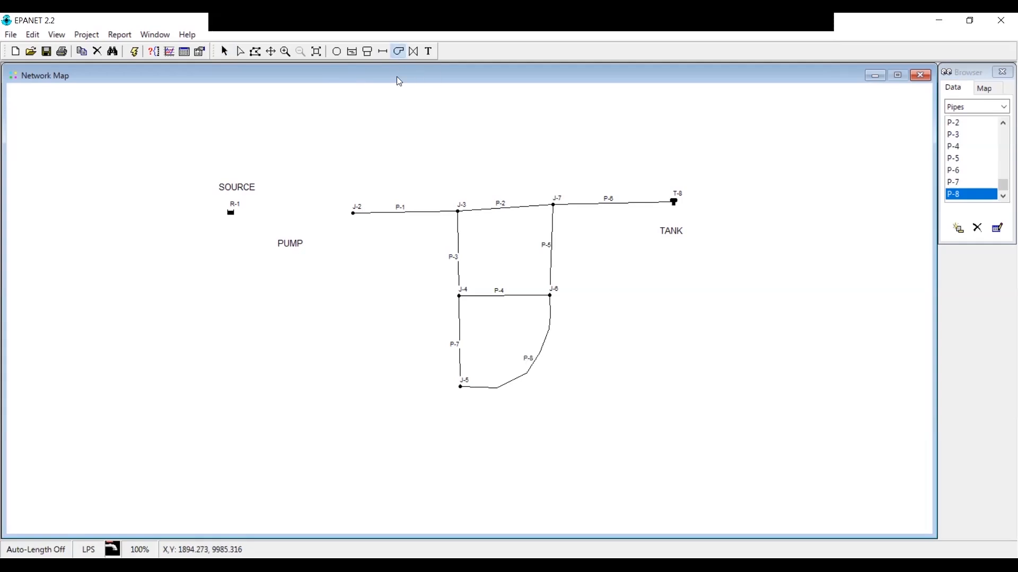
{"action": "left_click", "coordinate": [230, 212]}
{"action": "left_click", "coordinate": [353, 213]}
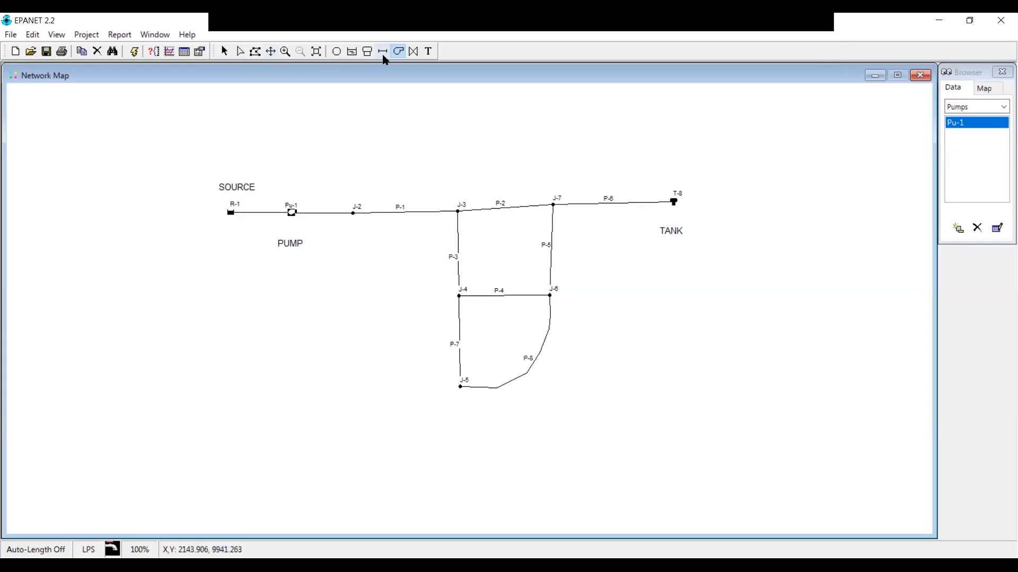
{"action": "left_click", "coordinate": [225, 52]}
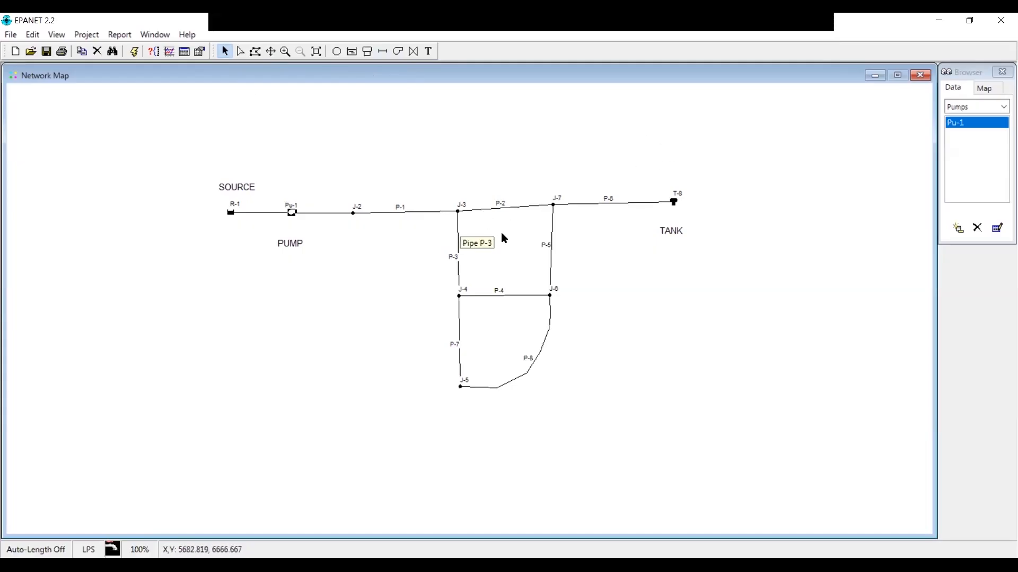
Open the properties of pipe P-1
{"action": "double_click", "coordinate": [399, 215]}
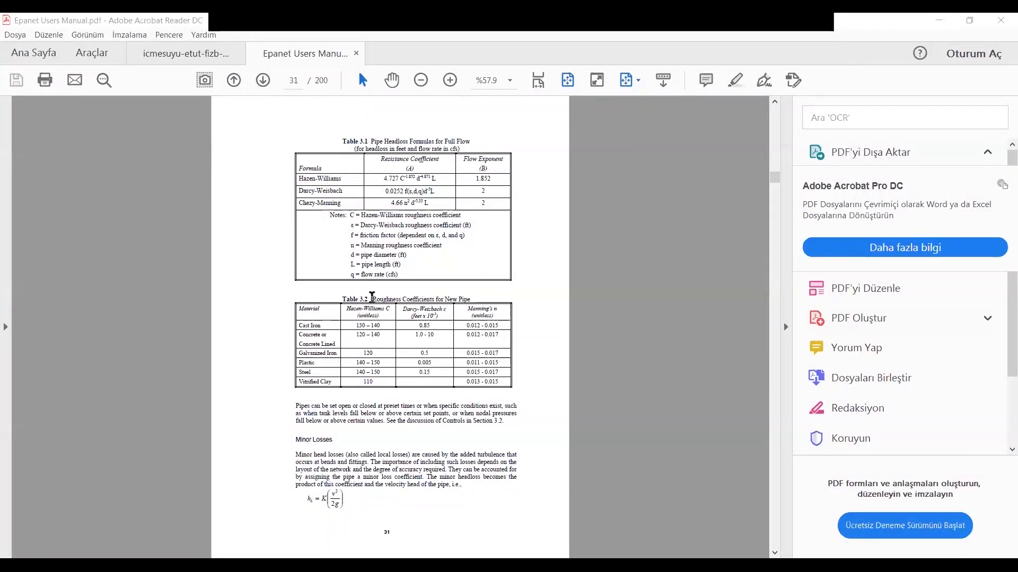
Examine the Hazen-Williams roughness coefficients in Table 3.2 and the resistance coefficient formula in Table 3.1 of the Epanet Users Manual in Adobe Acrobat Reader
{"action": "left_click_drag", "start_coordinate": [372, 296], "coordinate": [474, 294]}
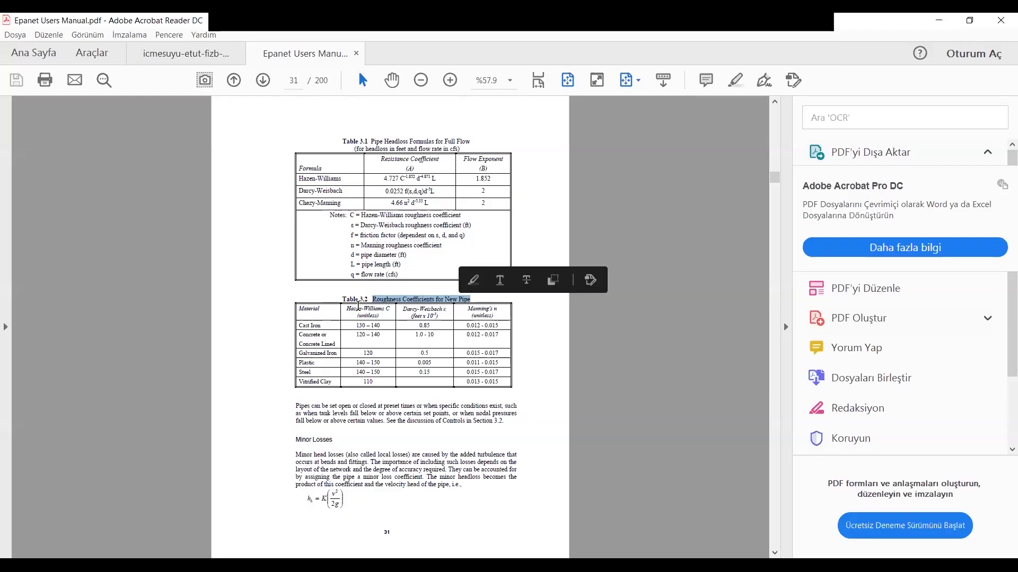
{"action": "left_click_drag", "start_coordinate": [346, 308], "coordinate": [390, 307]}
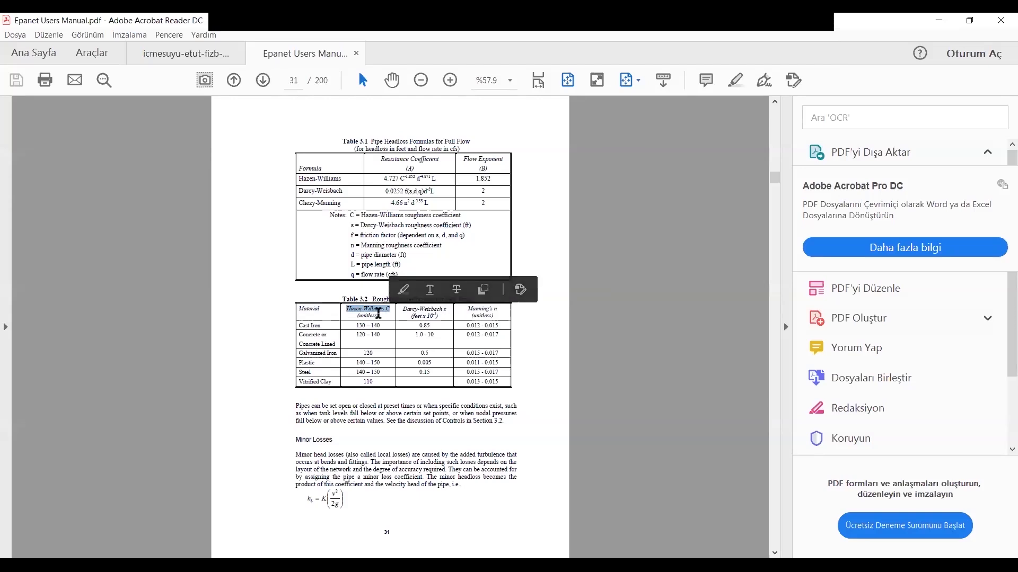
{"action": "left_click", "coordinate": [378, 303]}
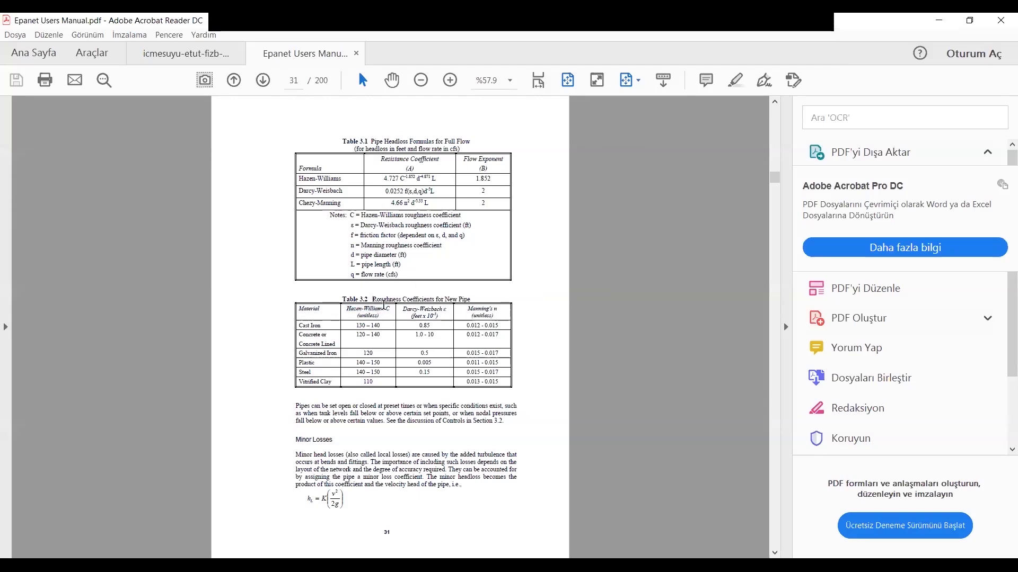
{"action": "left_click_drag", "start_coordinate": [355, 324], "coordinate": [381, 382]}
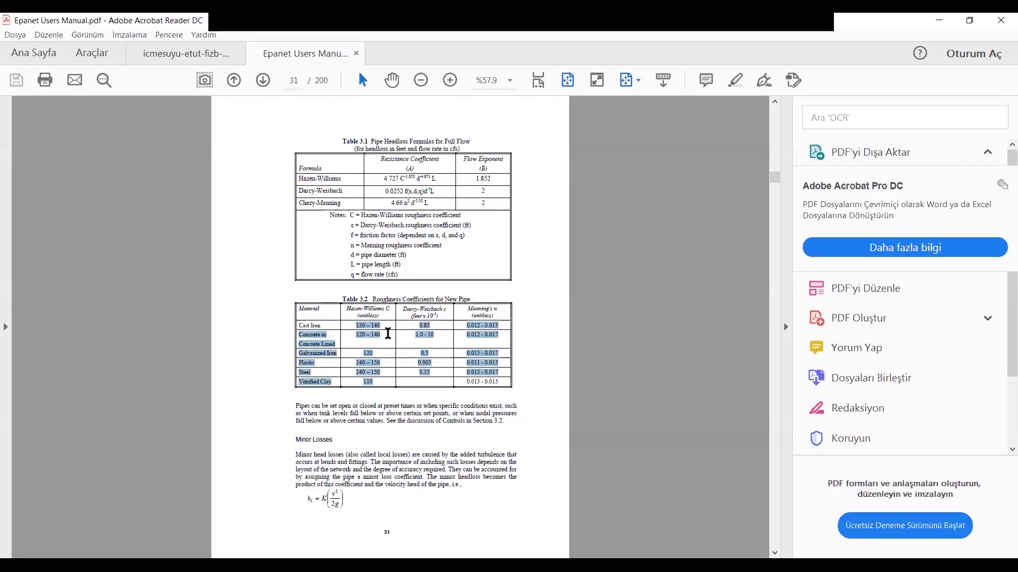
{"action": "left_click", "coordinate": [388, 333]}
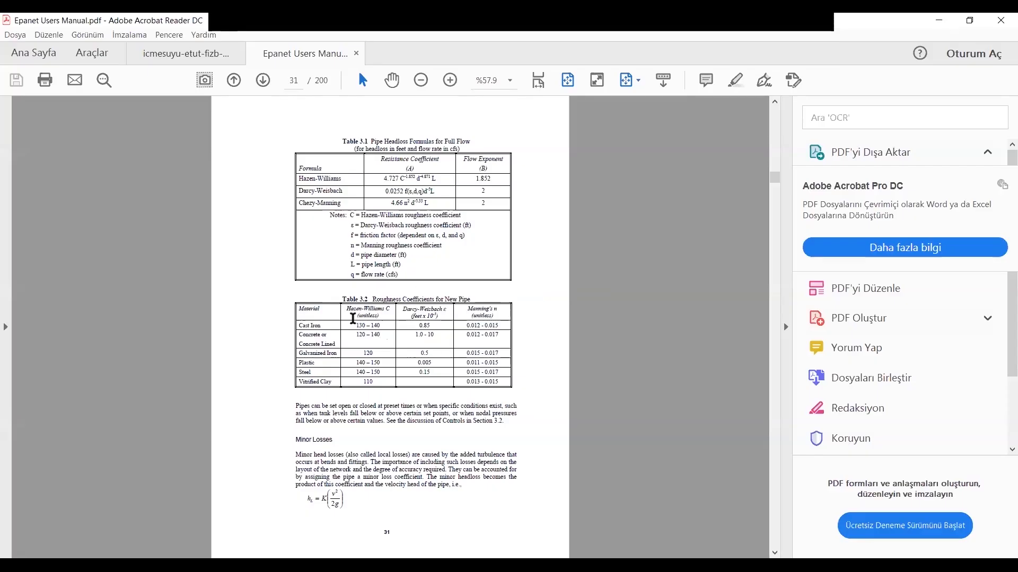
{"action": "left_click_drag", "start_coordinate": [351, 323], "coordinate": [379, 382]}
{"action": "left_click_drag", "start_coordinate": [300, 325], "coordinate": [380, 373]}
{"action": "left_click", "coordinate": [368, 360]}
{"action": "mouse_move", "coordinate": [411, 167]}
{"action": "left_mouse_down"}
{"action": "mouse_move", "coordinate": [429, 160]}
{"action": "mouse_move", "coordinate": [414, 167]}
{"action": "left_mouse_up"}
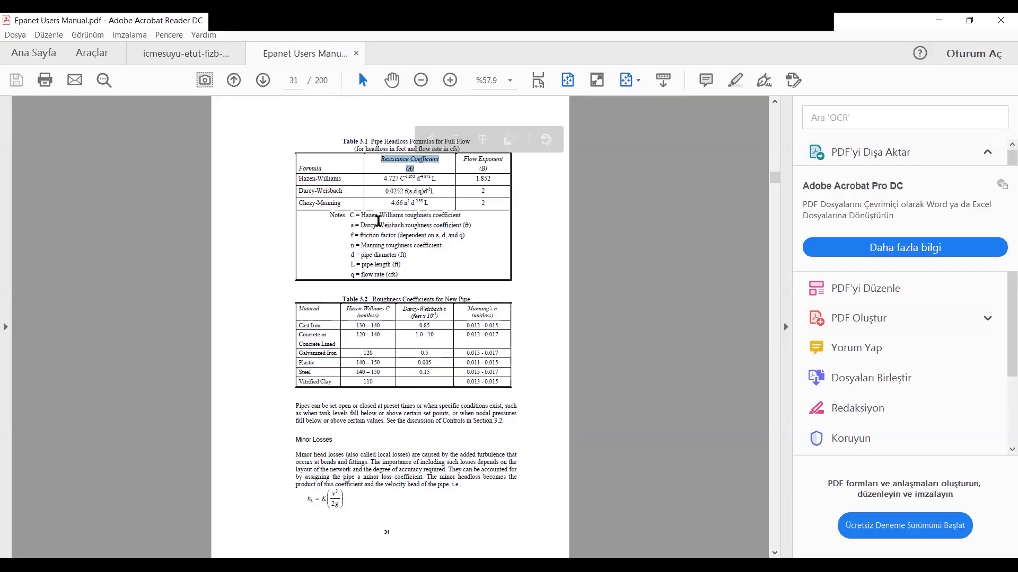
{"action": "left_click_drag", "start_coordinate": [383, 178], "coordinate": [436, 179]}
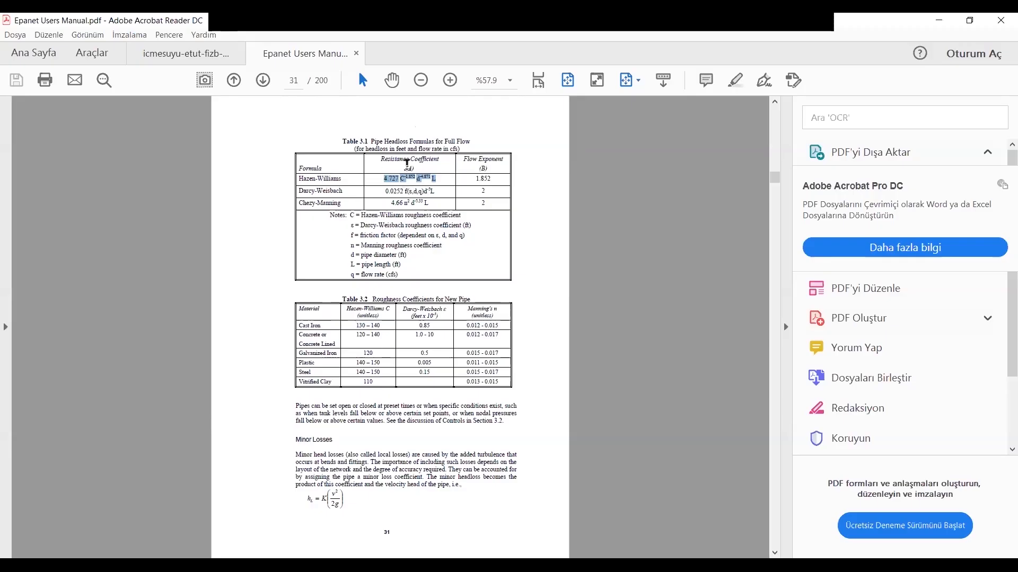
Examine the pipe headloss equation and its term definitions on page 30 of the manual, plus the coefficient tables on page 31
{"action": "scroll", "coordinate": [425, 193], "scroll_direction": "up", "scroll_amount": 2}
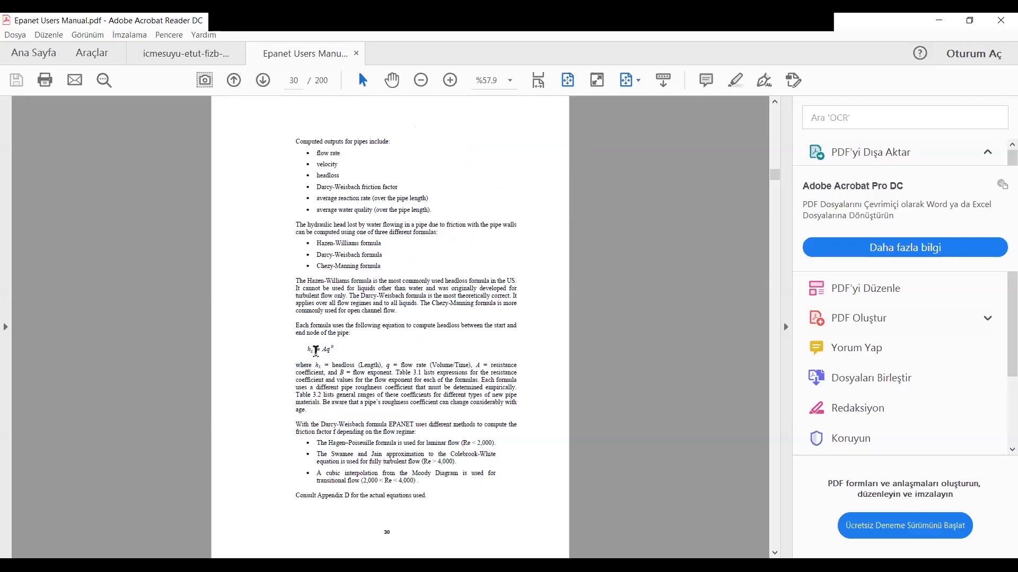
{"action": "left_click_drag", "start_coordinate": [310, 349], "coordinate": [333, 350]}
{"action": "double_click", "coordinate": [333, 349]}
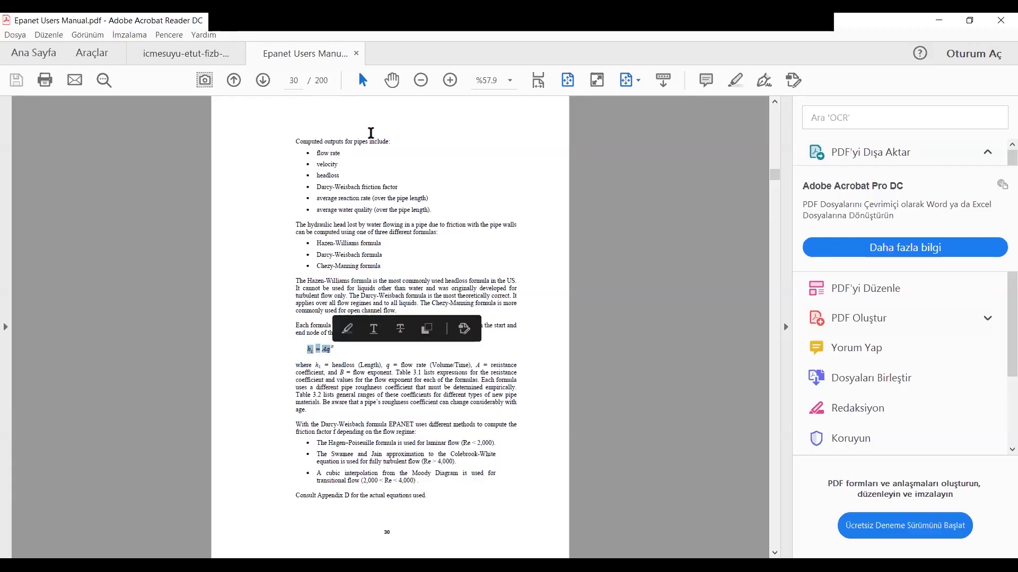
{"action": "left_click", "coordinate": [450, 80]}
{"action": "left_click", "coordinate": [450, 80]}
{"action": "scroll", "coordinate": [275, 364], "scroll_direction": "down", "scroll_amount": 4}
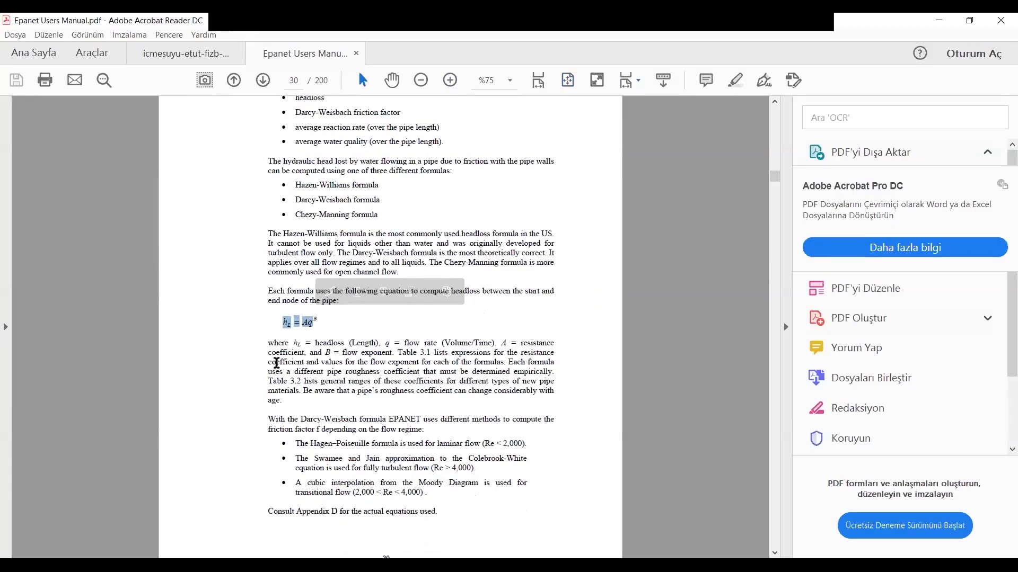
{"action": "scroll", "coordinate": [276, 363], "scroll_direction": "down", "scroll_amount": 1}
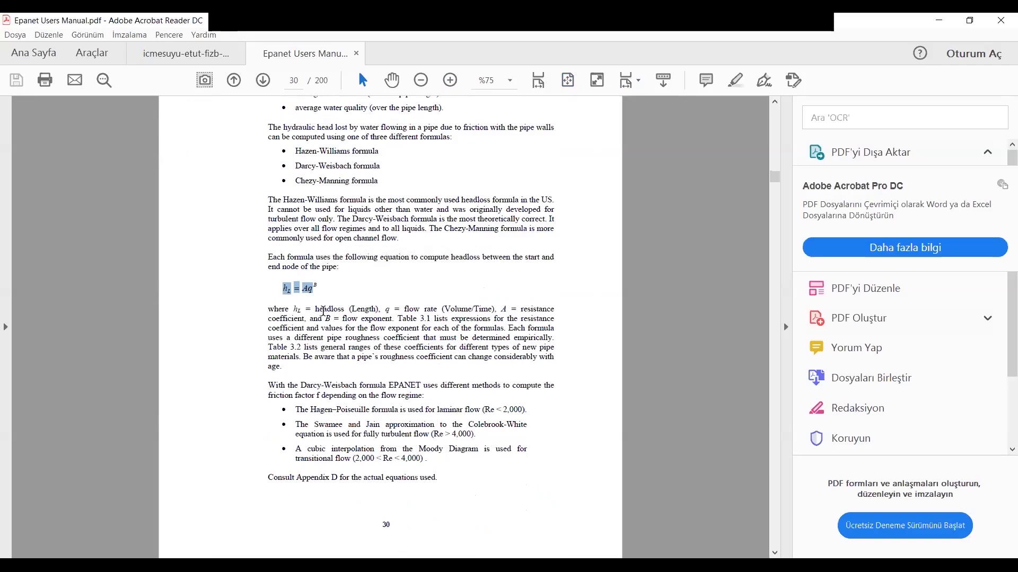
{"action": "left_click", "coordinate": [568, 80]}
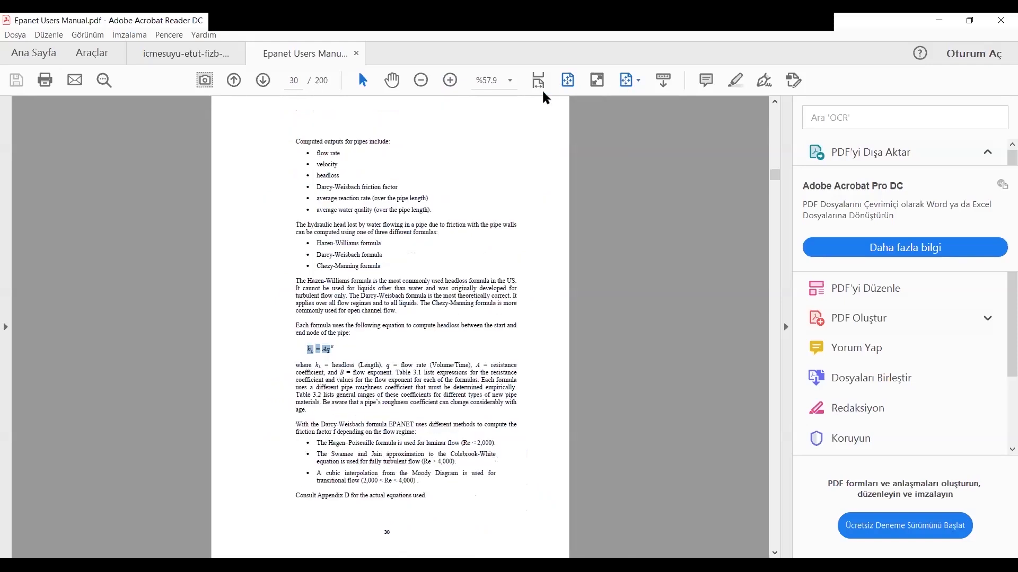
{"action": "scroll", "coordinate": [369, 323], "scroll_direction": "down", "scroll_amount": 1}
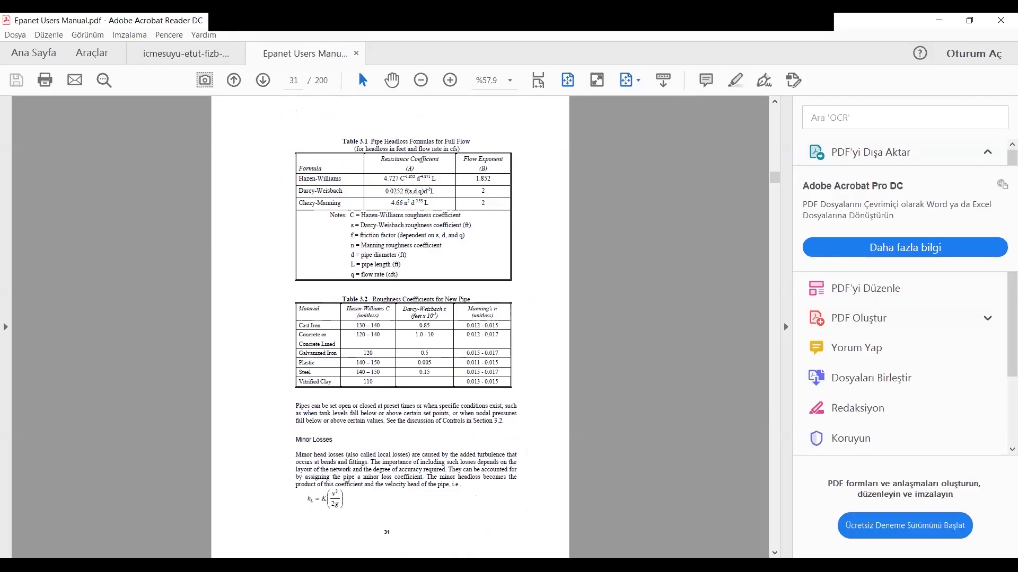
Switch back to EPANET and review the length, diameter and roughness properties of pipe P-1
{"action": "mouse_move", "coordinate": [247, 565]}
{"action": "left_click", "coordinate": [247, 503]}
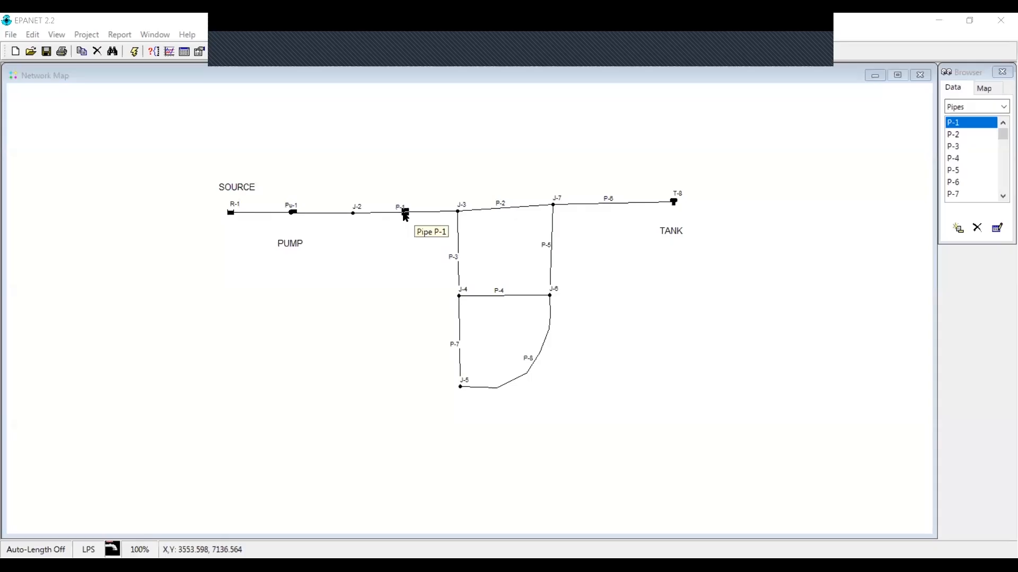
{"action": "double_click", "coordinate": [405, 214]}
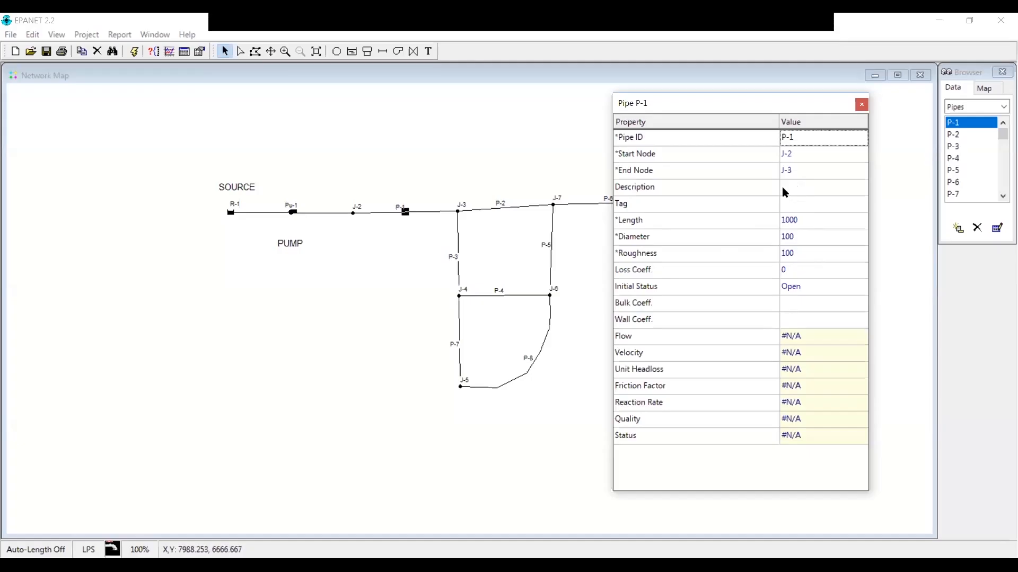
{"action": "left_click", "coordinate": [861, 104]}
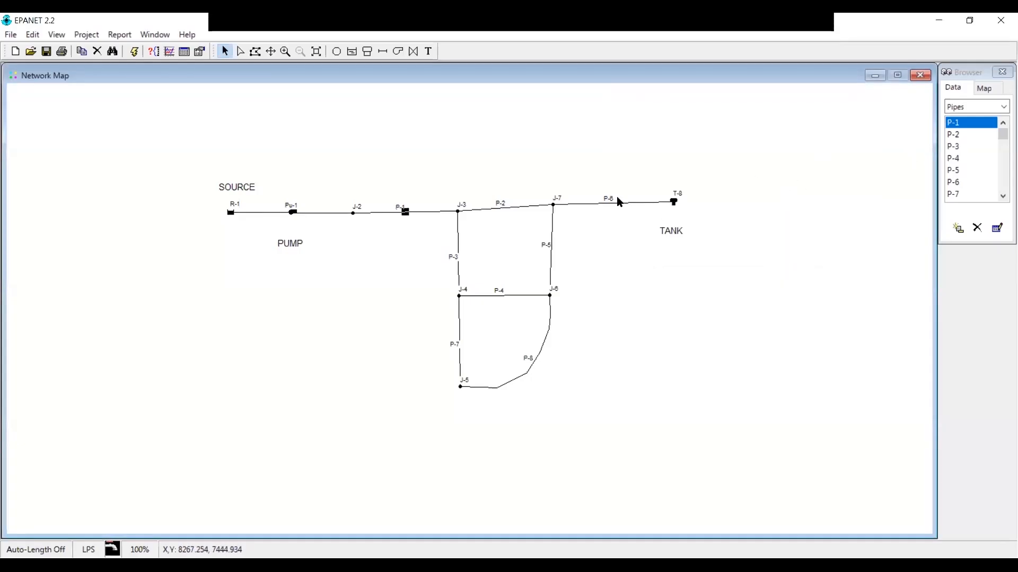
Set the total head of reservoir R-1 to 213 and close its properties
{"action": "left_click", "coordinate": [235, 217]}
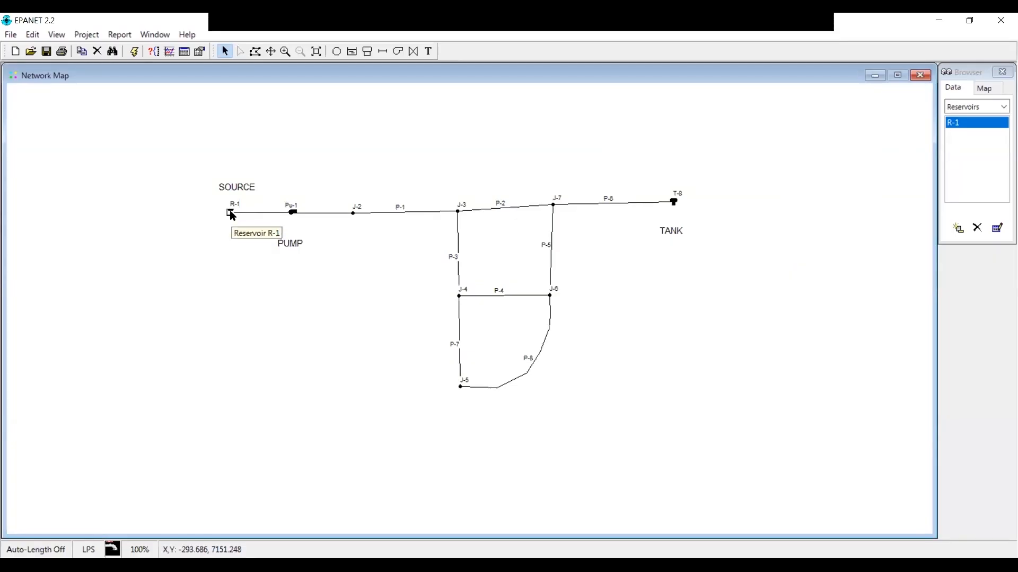
{"action": "double_click", "coordinate": [231, 214]}
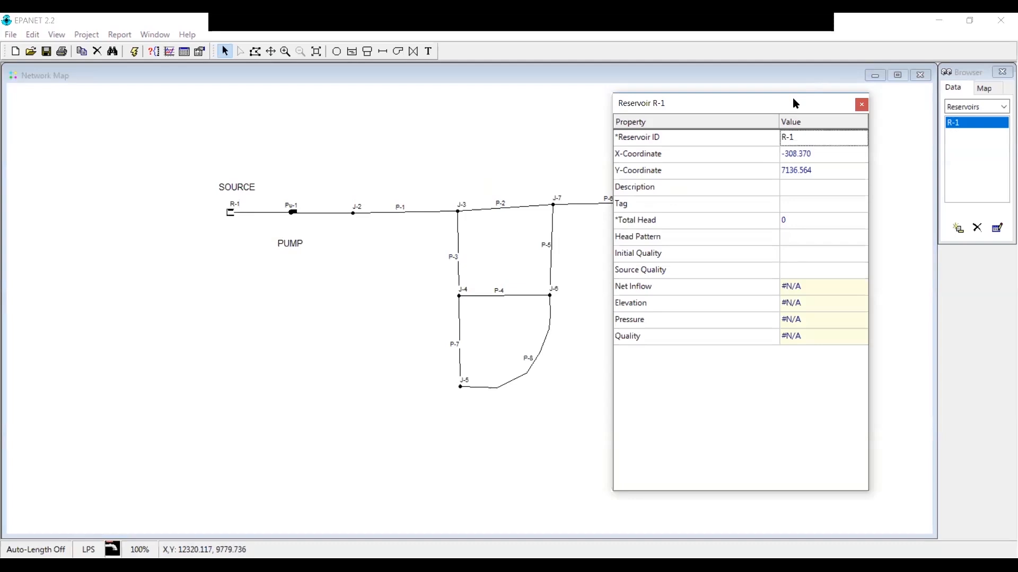
{"action": "left_click_drag", "start_coordinate": [793, 98], "coordinate": [757, 123]}
{"action": "left_click", "coordinate": [784, 250]}
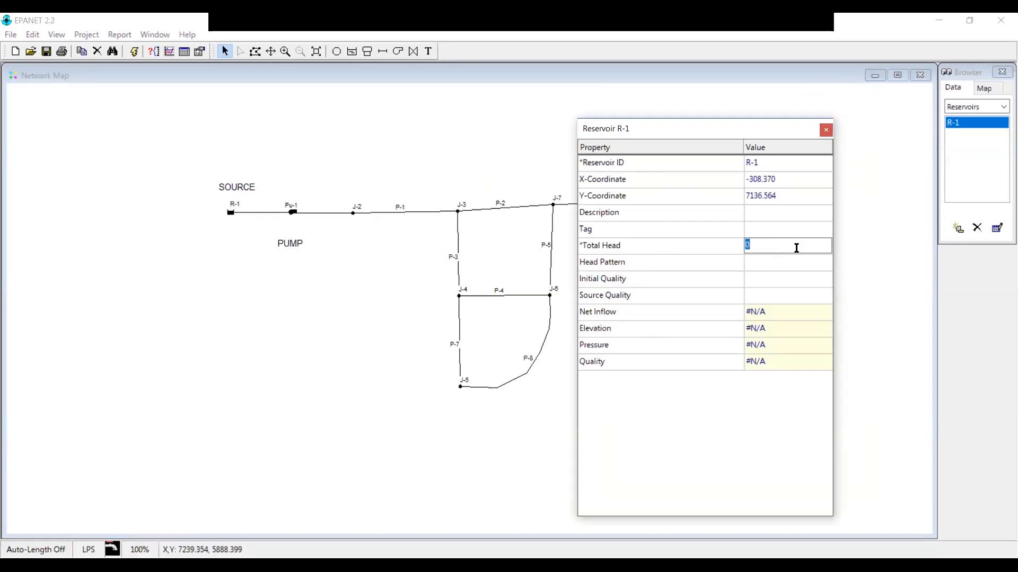
{"action": "type", "text": "213"}
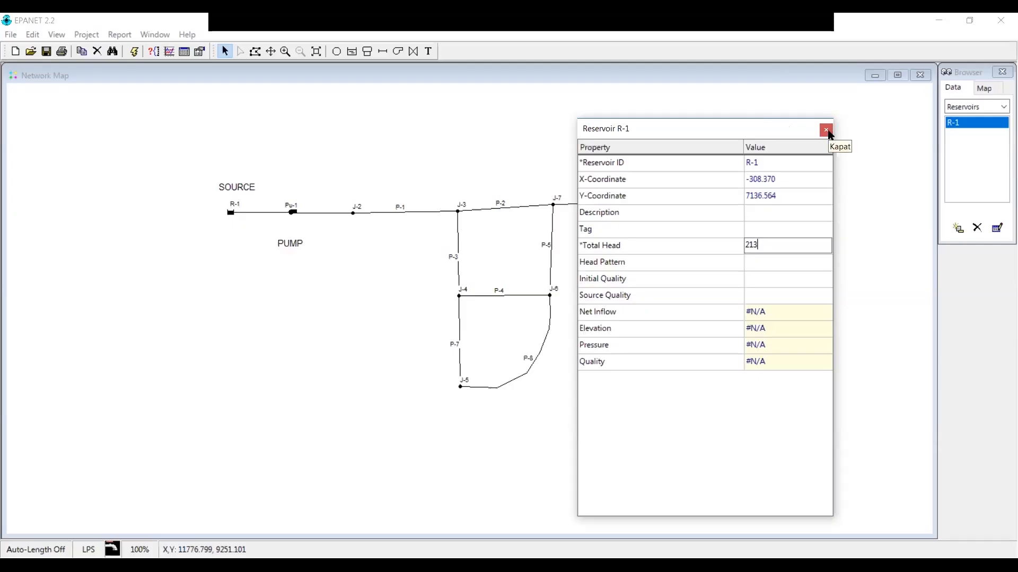
{"action": "left_click", "coordinate": [828, 132]}
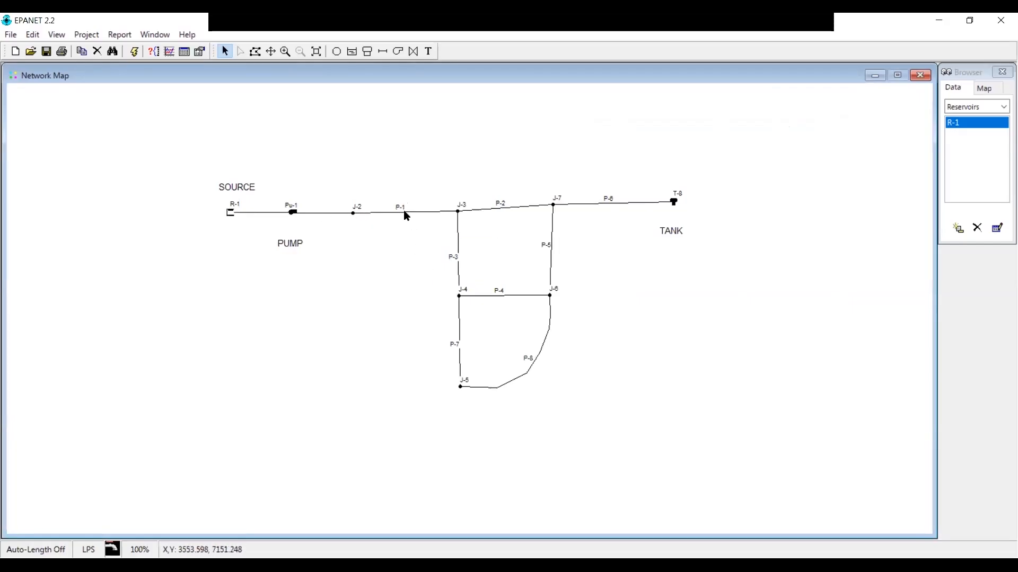
Set the elevation of junction J-2 to 213 and close its properties
{"action": "left_click", "coordinate": [353, 215]}
{"action": "double_click", "coordinate": [353, 214]}
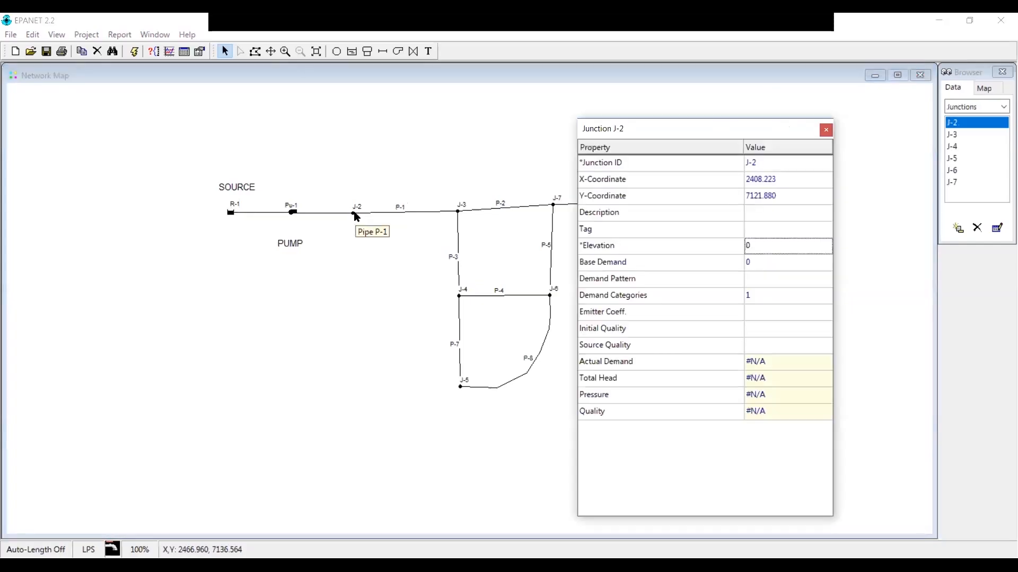
{"action": "left_click", "coordinate": [752, 249]}
{"action": "type", "text": "213"}
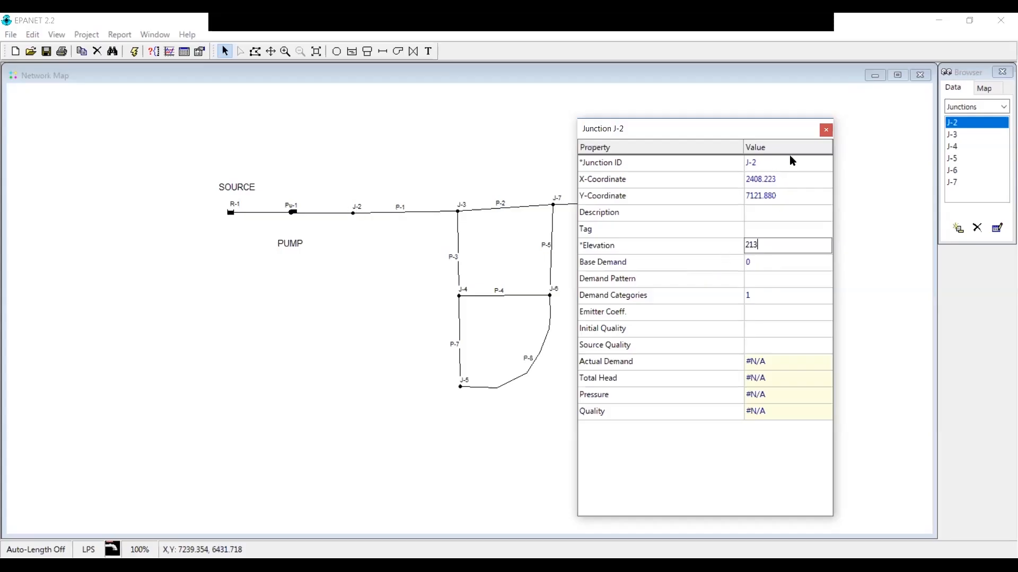
{"action": "left_click", "coordinate": [825, 130]}
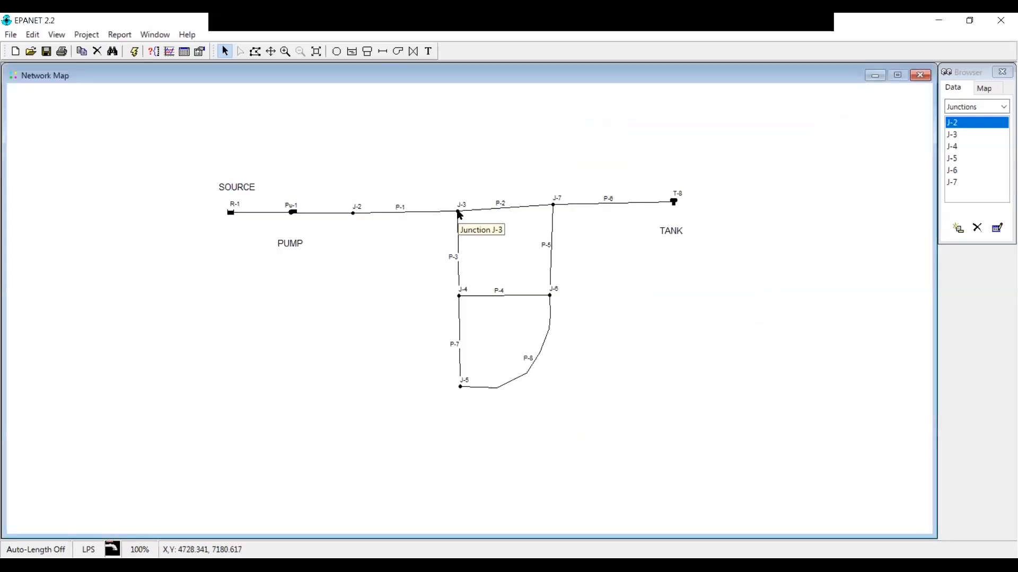
Give junction J-3 an elevation of 216 and a base demand of 9
{"action": "double_click", "coordinate": [459, 213]}
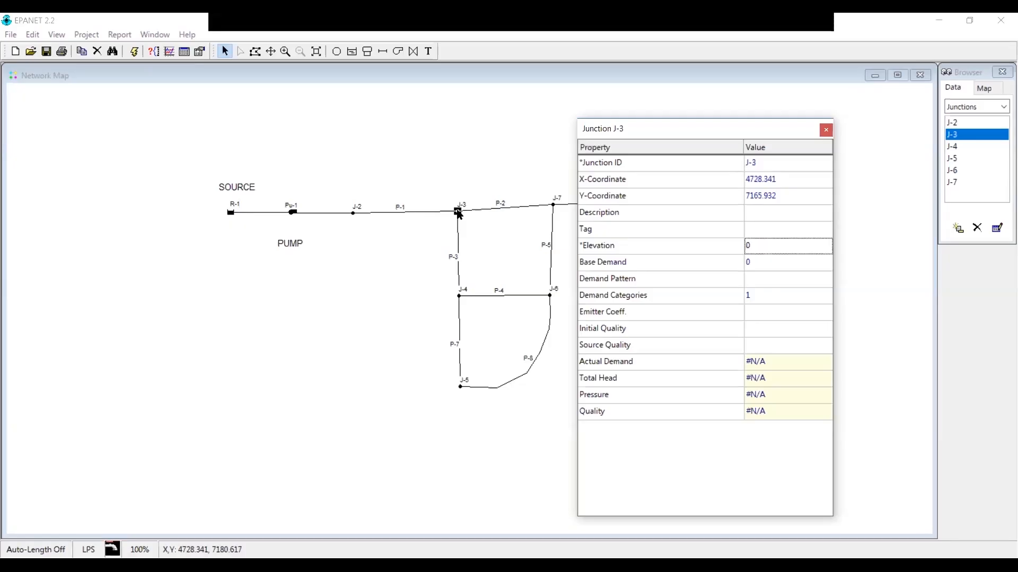
{"action": "left_click", "coordinate": [762, 247]}
{"action": "type", "text": "216"}
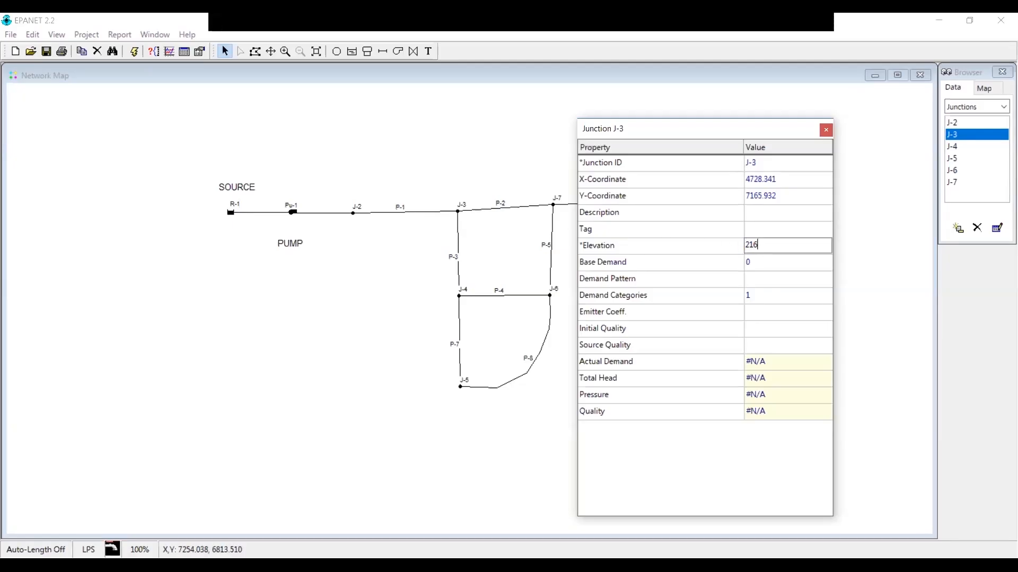
{"action": "left_click", "coordinate": [771, 262]}
{"action": "type", "text": "9"}
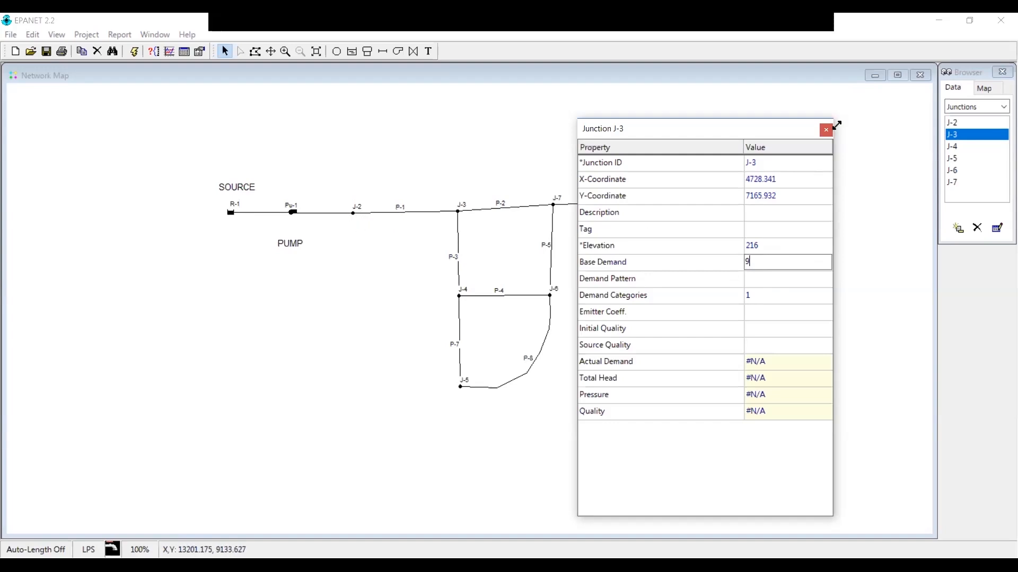
{"action": "left_click", "coordinate": [482, 250]}
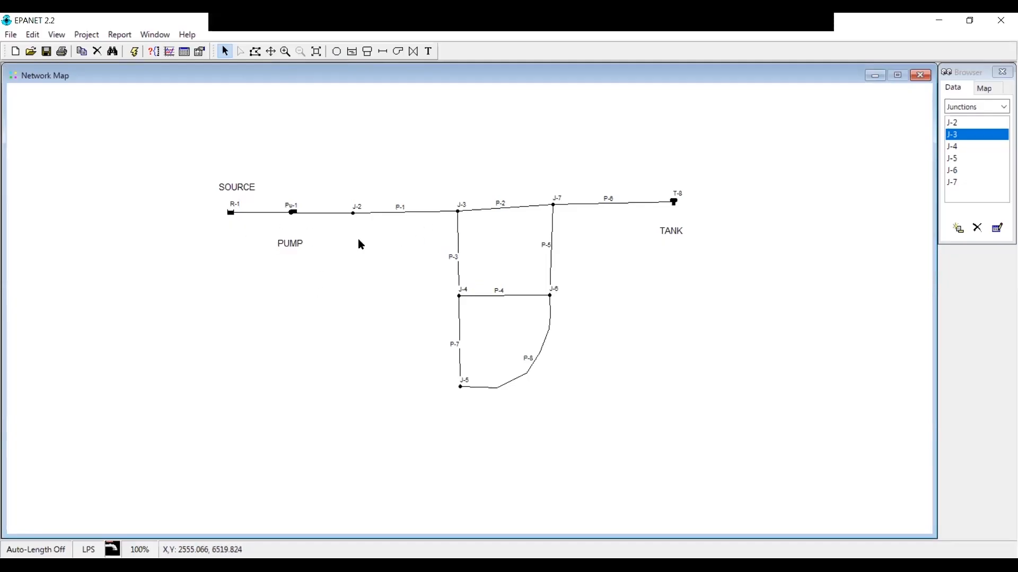
Review the properties of pump Pu-1, pipe P-1 and junction J-3 in turn
{"action": "double_click", "coordinate": [292, 213]}
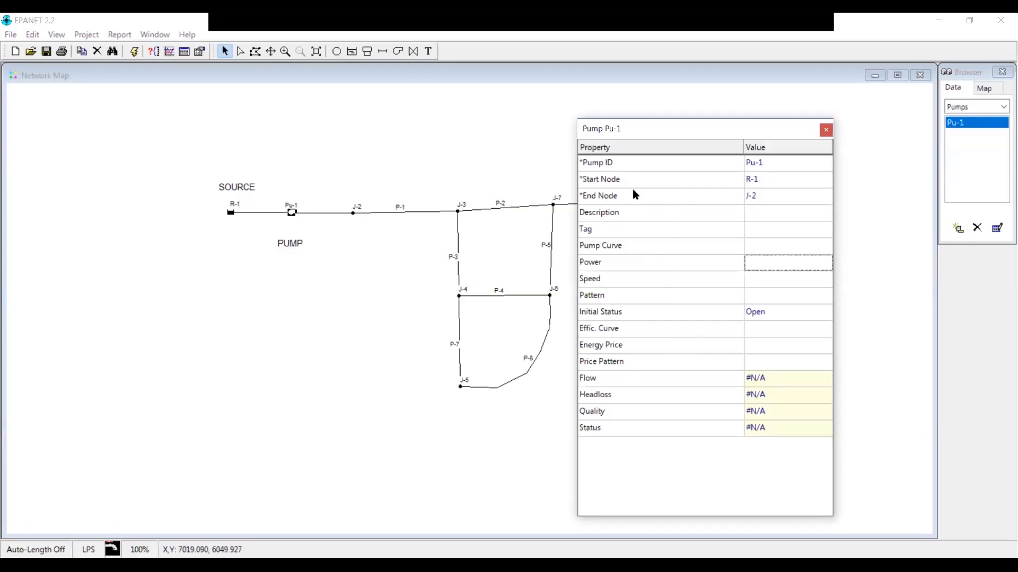
{"action": "left_click", "coordinate": [825, 131]}
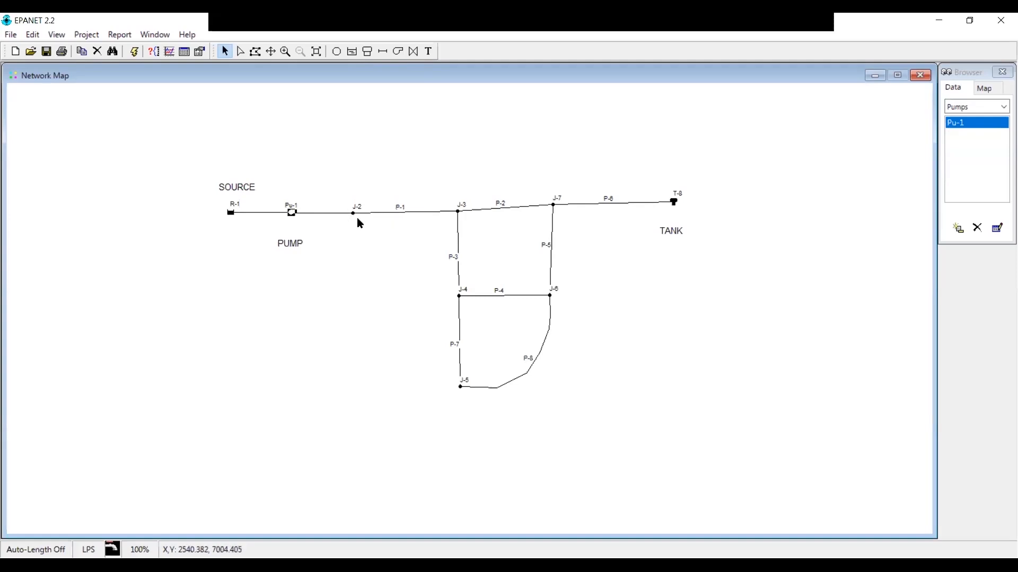
{"action": "double_click", "coordinate": [394, 215]}
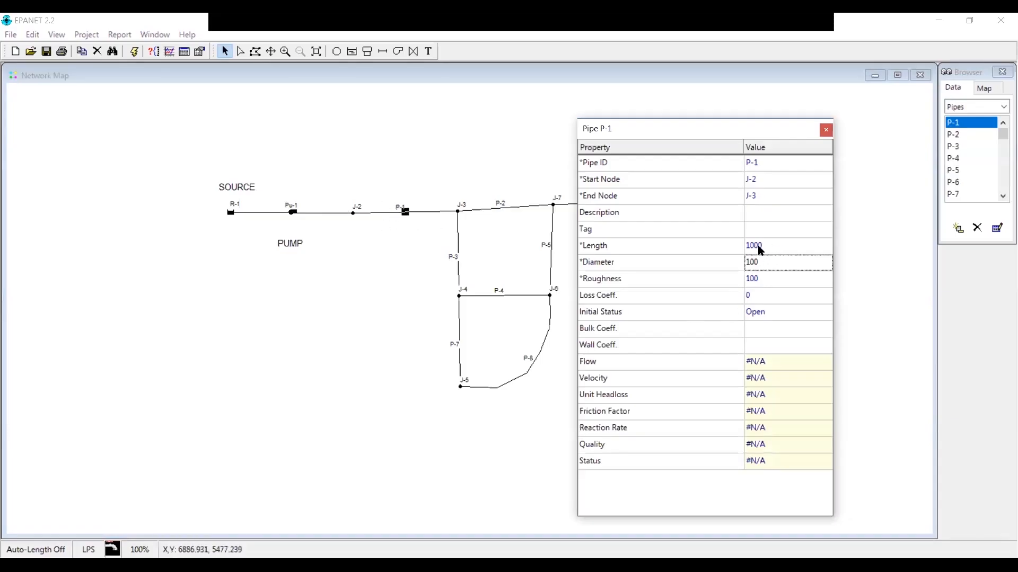
{"action": "left_click", "coordinate": [826, 130]}
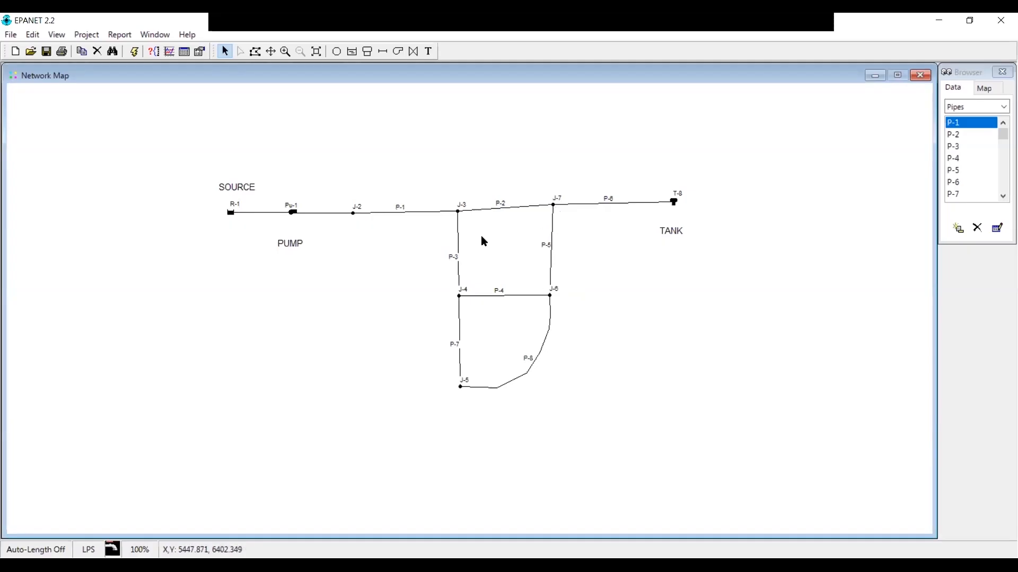
{"action": "left_click", "coordinate": [458, 213]}
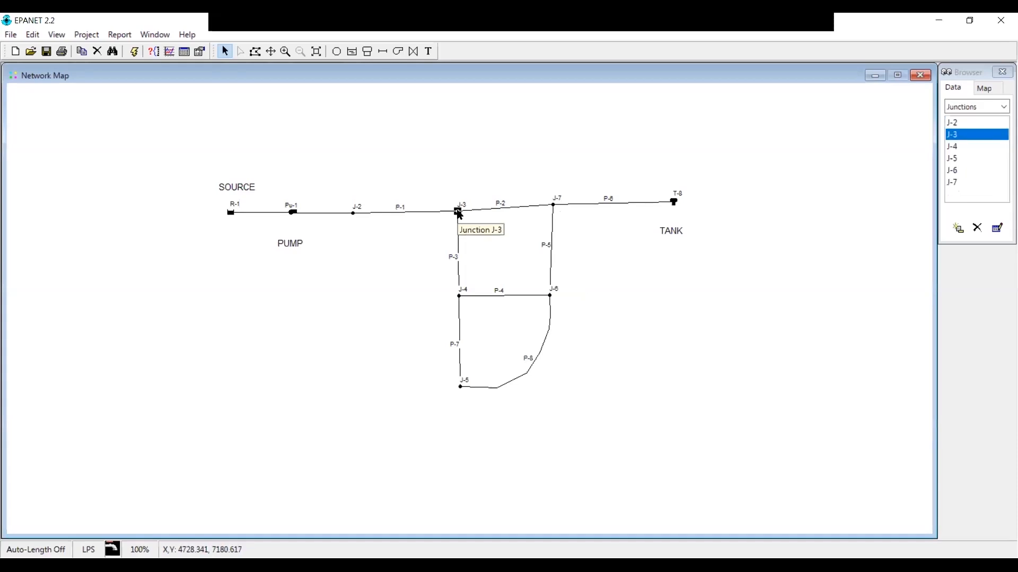
{"action": "double_click", "coordinate": [458, 212]}
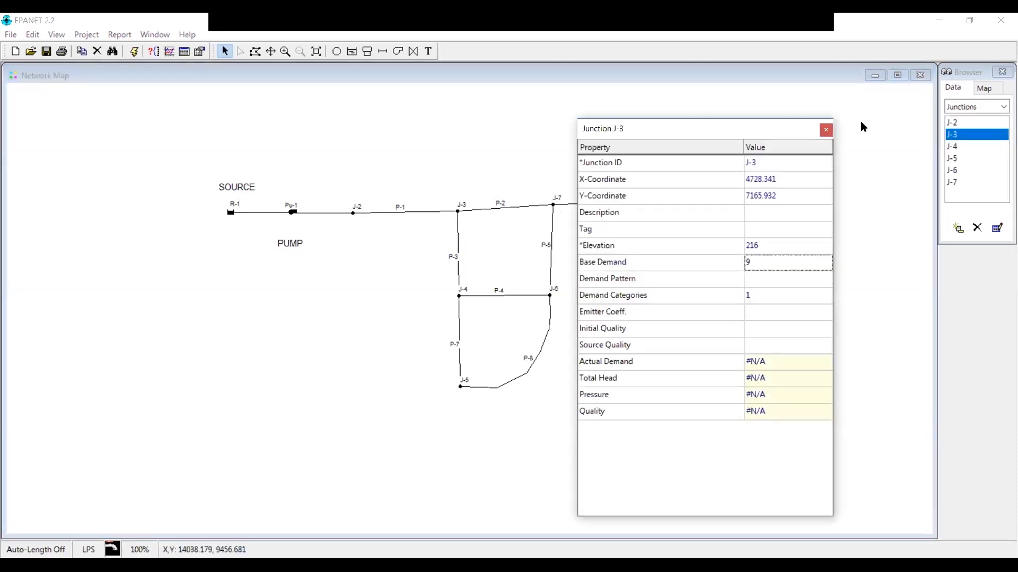
{"action": "left_click", "coordinate": [825, 131]}
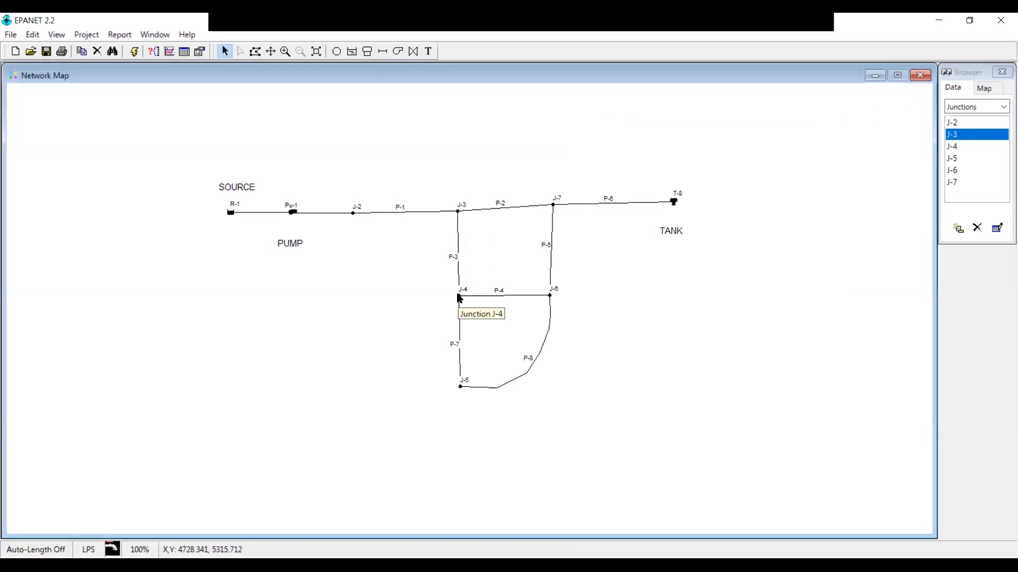
Give junction J-4 an elevation of 213 and a base demand of 9
{"action": "left_click", "coordinate": [459, 297]}
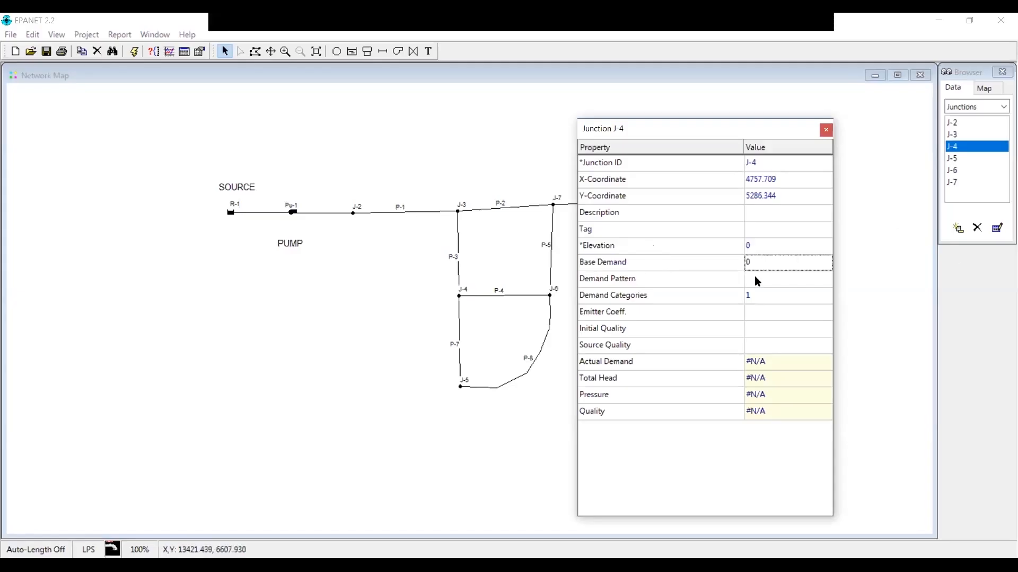
{"action": "left_click", "coordinate": [761, 245]}
{"action": "type", "text": "2"}
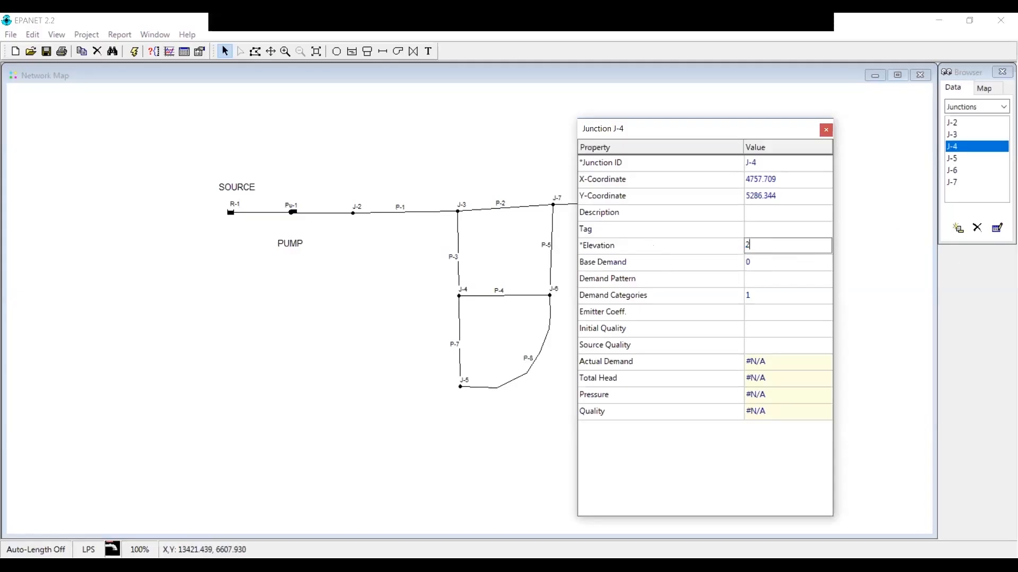
{"action": "type", "text": "13"}
{"action": "left_click", "coordinate": [772, 257]}
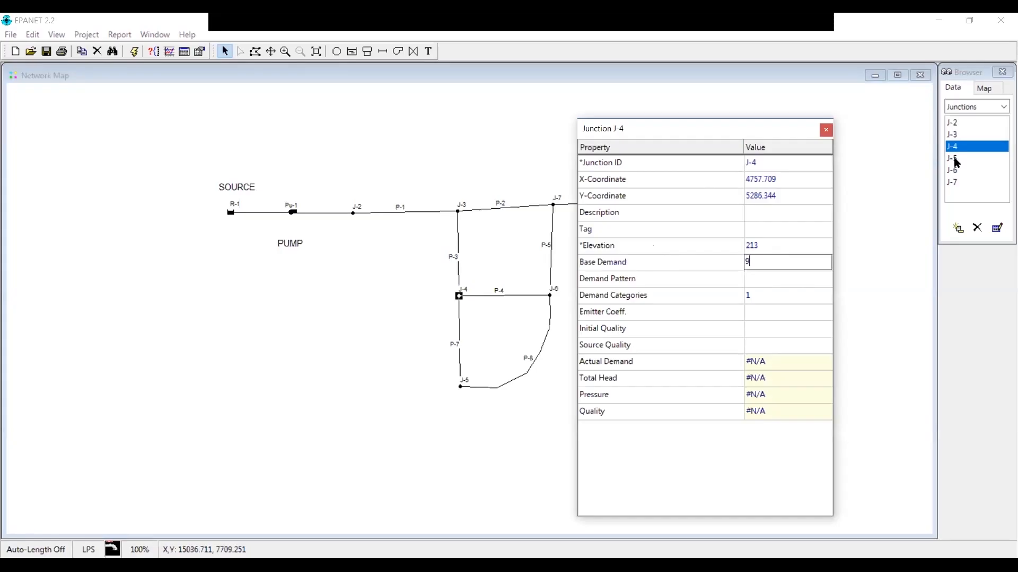
Give junction J-5 an elevation of 198 and a base demand of 12
{"action": "left_click", "coordinate": [956, 160]}
{"action": "left_click", "coordinate": [755, 245]}
{"action": "type", "text": "198"}
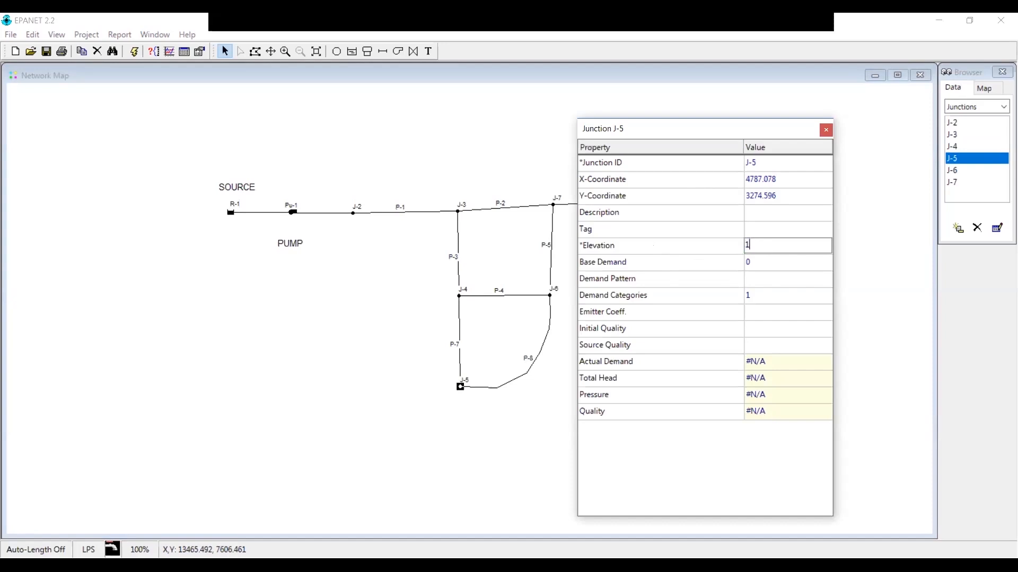
{"action": "left_click", "coordinate": [751, 261]}
{"action": "type", "text": "12"}
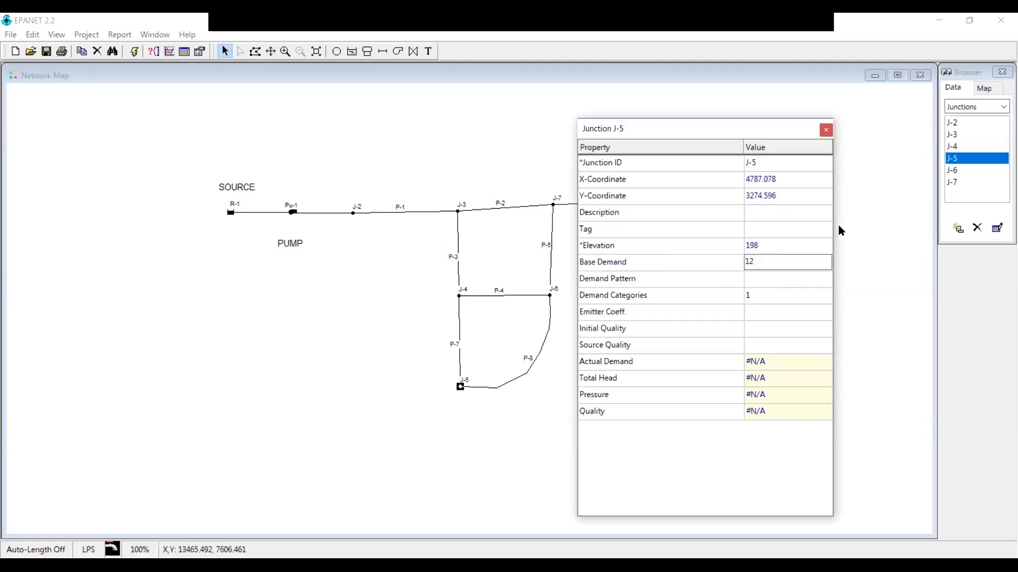
Give junction J-6 an elevation of 213 and a base demand of 9
{"action": "left_click", "coordinate": [951, 170]}
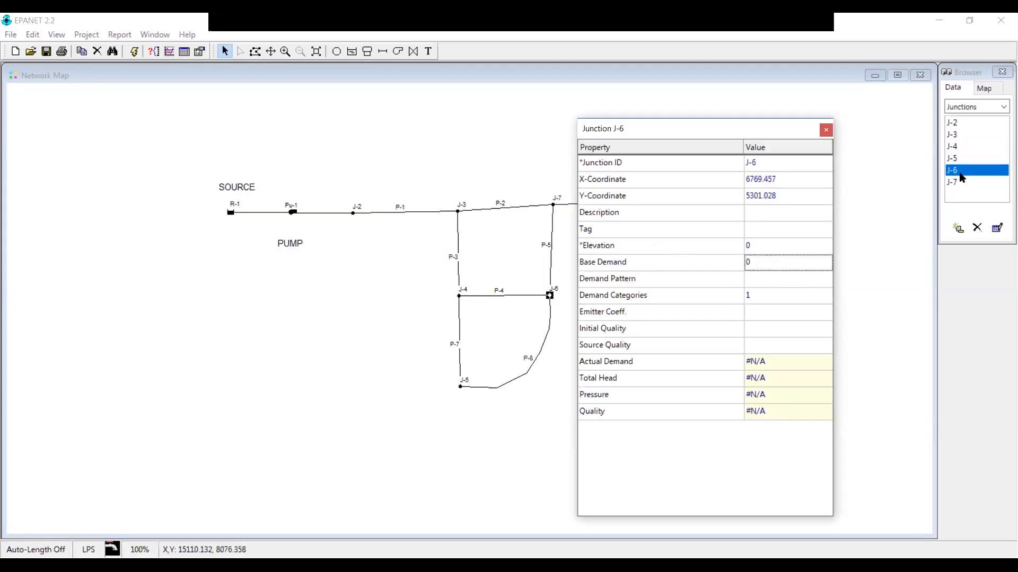
{"action": "left_click", "coordinate": [764, 243]}
{"action": "type", "text": "213"}
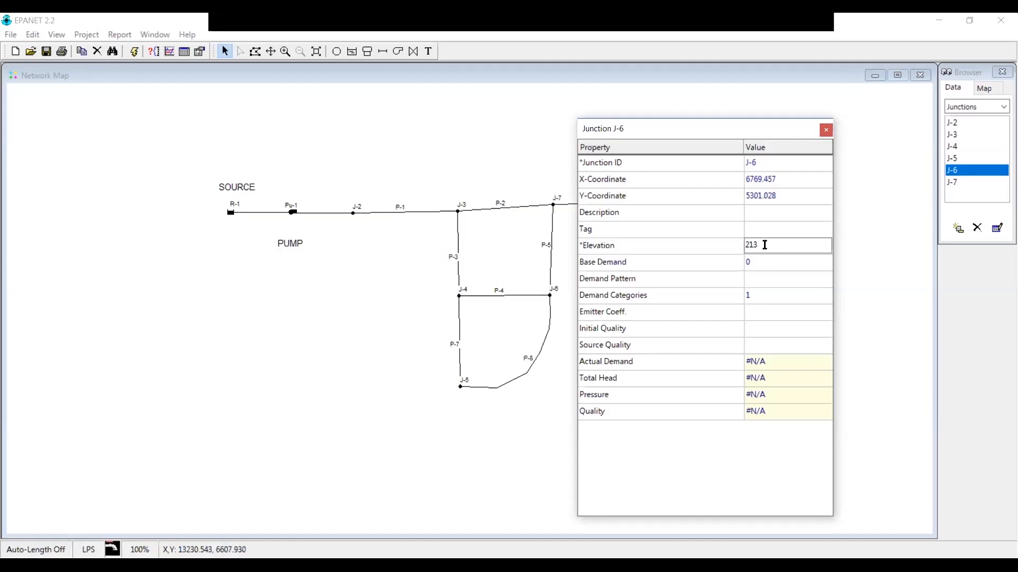
{"action": "left_click", "coordinate": [760, 268]}
{"action": "left_click", "coordinate": [760, 267]}
{"action": "type", "text": "9"}
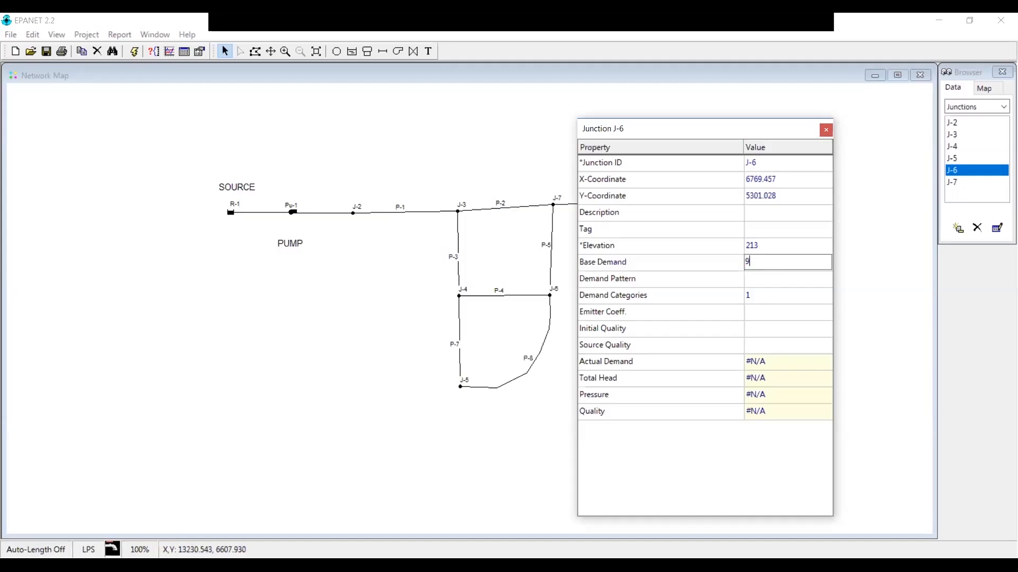
Give junction J-7 an elevation of 213 and close its properties
{"action": "left_click", "coordinate": [957, 184]}
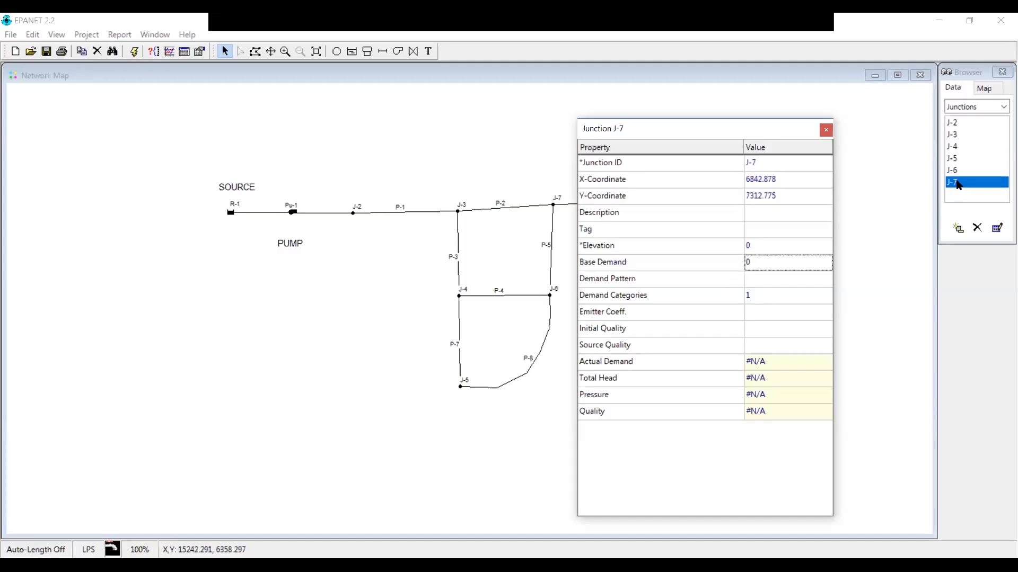
{"action": "left_click", "coordinate": [770, 247]}
{"action": "type", "text": "213"}
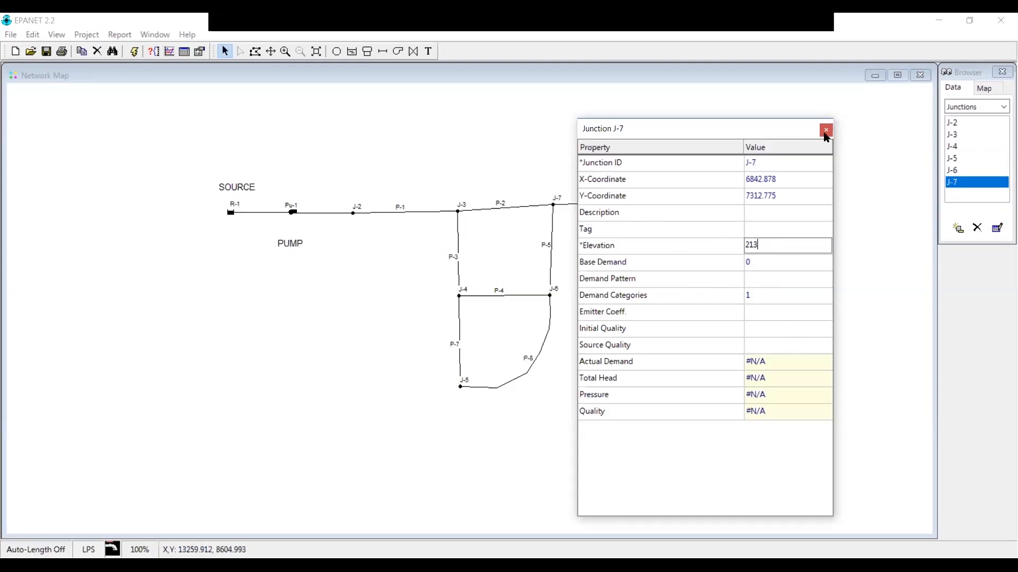
{"action": "left_click", "coordinate": [825, 130]}
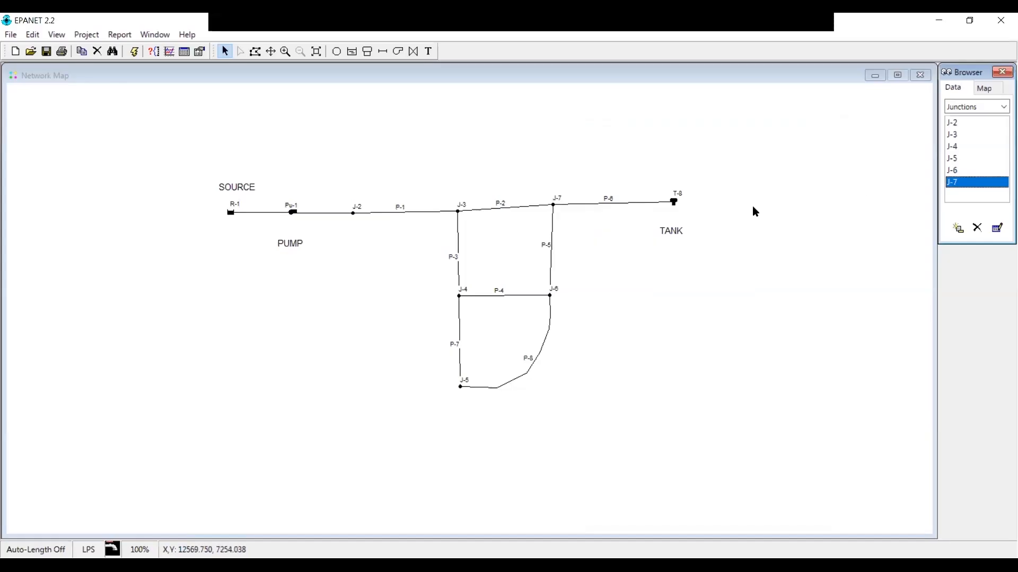
Give tank T-8 an elevation of 252 and a diameter of 18
{"action": "left_click", "coordinate": [674, 202]}
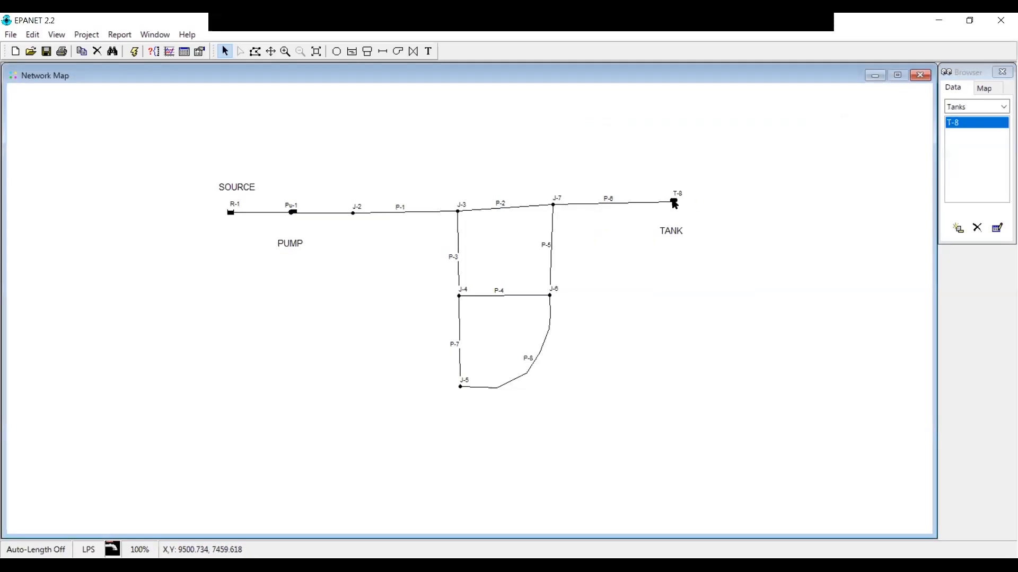
{"action": "double_click", "coordinate": [672, 202]}
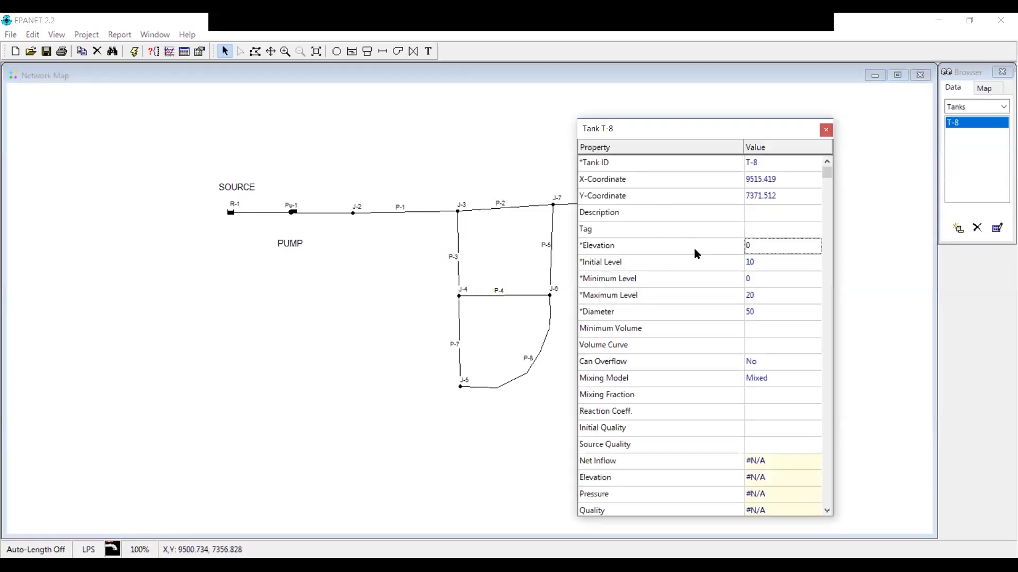
{"action": "left_click", "coordinate": [770, 245]}
{"action": "type", "text": "252"}
{"action": "left_click_drag", "start_coordinate": [739, 132], "coordinate": [586, 99]}
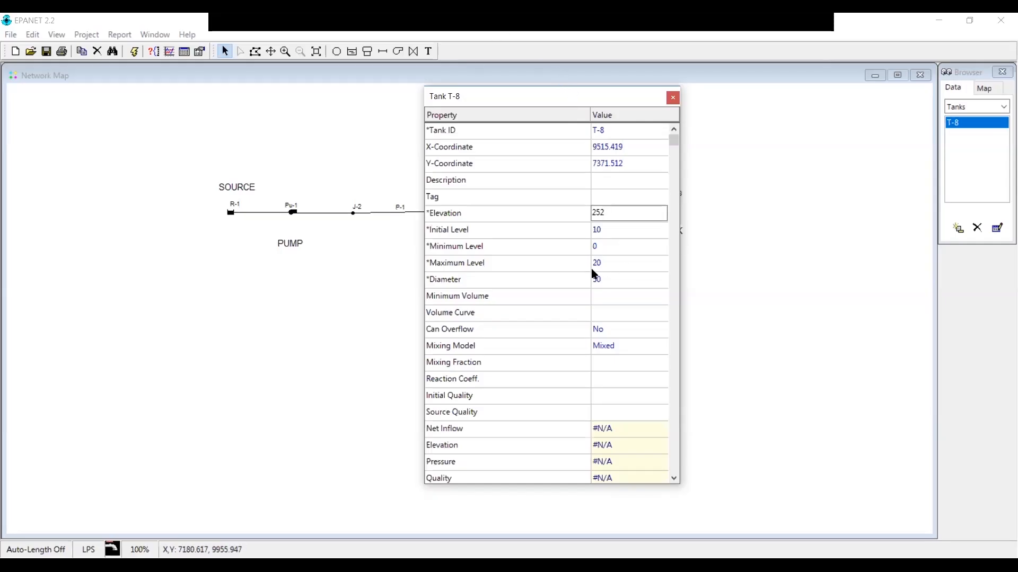
{"action": "left_click", "coordinate": [607, 278]}
{"action": "type", "text": "18"}
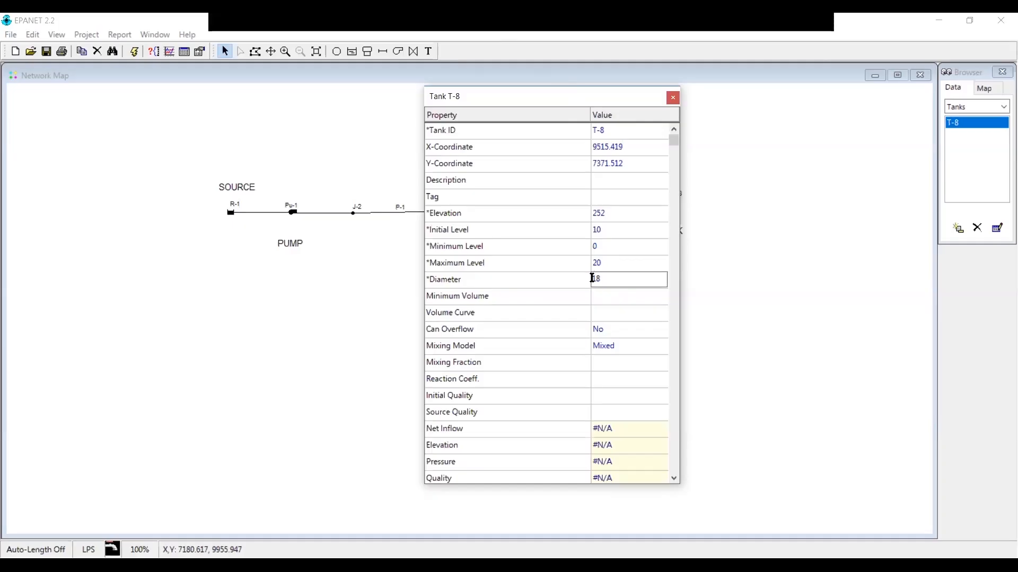
Set tank T-8's initial level to 1 and its maximum level to 6, and close its properties
{"action": "left_click", "coordinate": [604, 229]}
{"action": "type", "text": "1"}
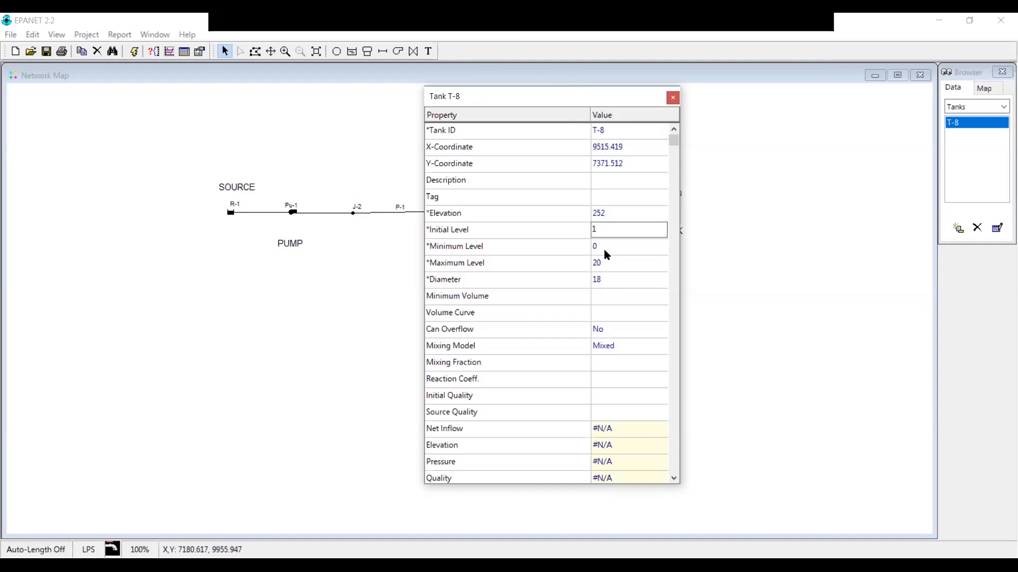
{"action": "left_click", "coordinate": [610, 263]}
{"action": "type", "text": "6"}
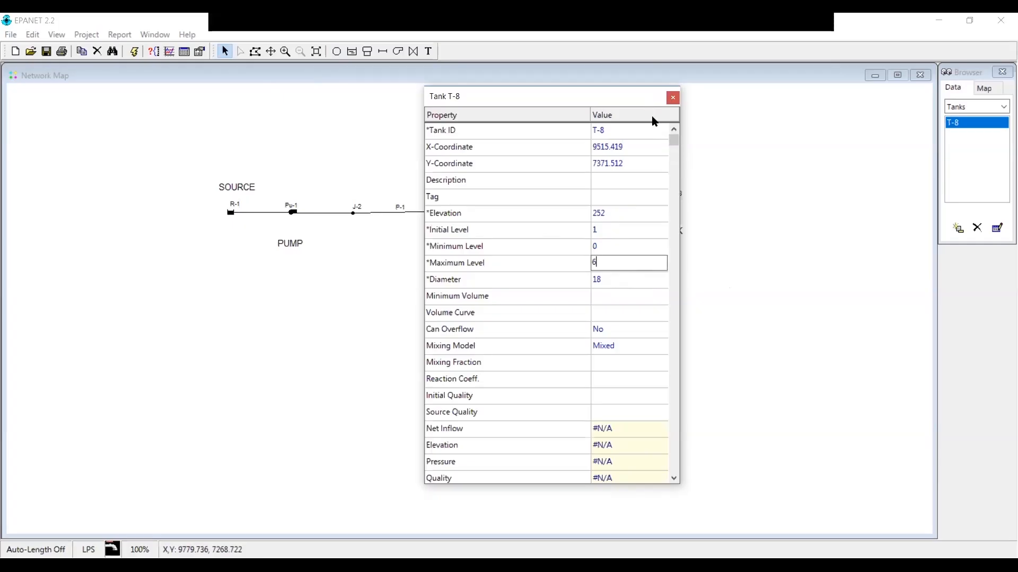
{"action": "left_click", "coordinate": [673, 99]}
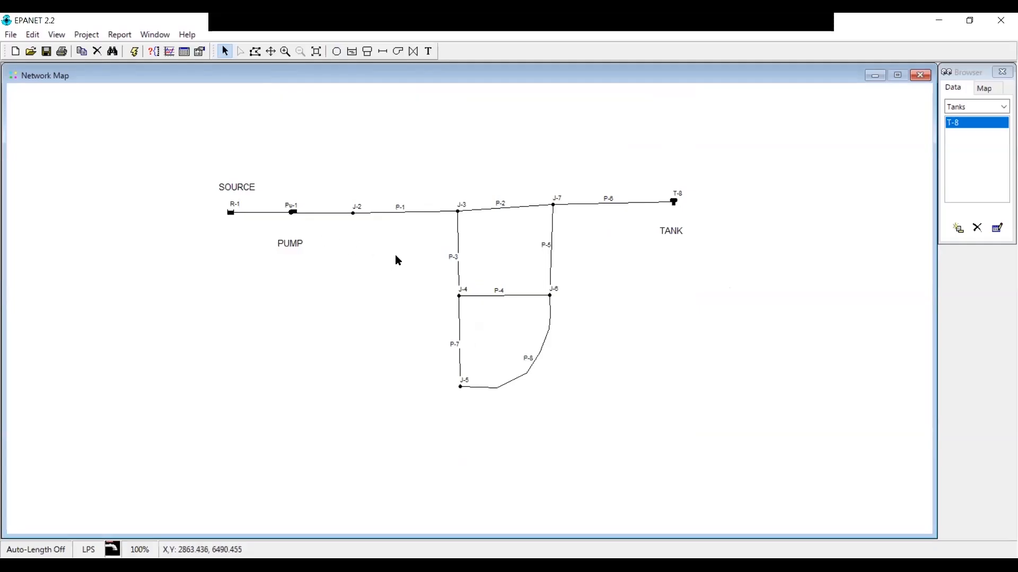
Give pipe P-1 a length of 914 and a diameter of 350, and check its length, diameter and roughness entries
{"action": "left_click", "coordinate": [399, 215]}
{"action": "double_click", "coordinate": [399, 214]}
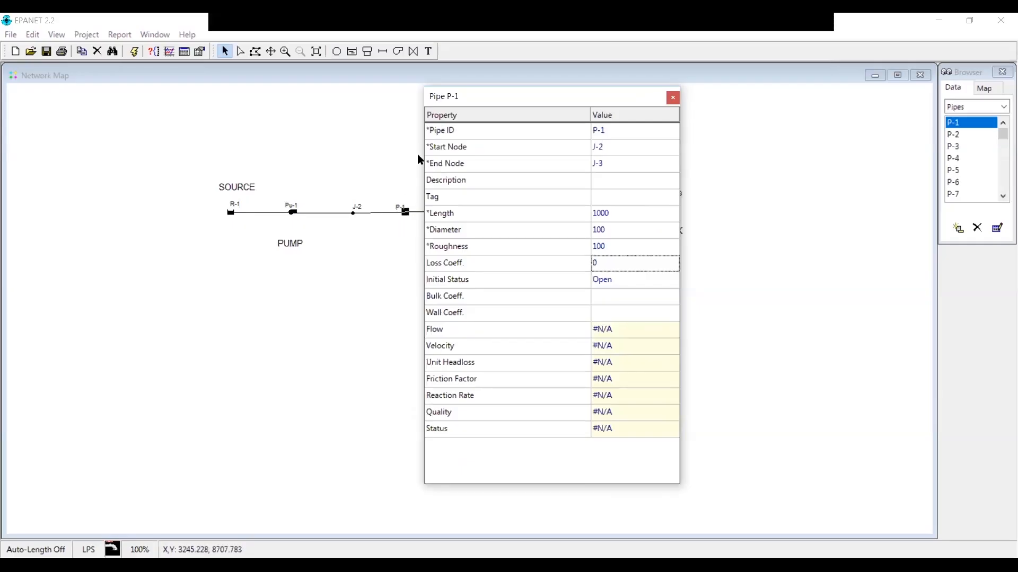
{"action": "left_click", "coordinate": [615, 212]}
{"action": "type", "text": "914"}
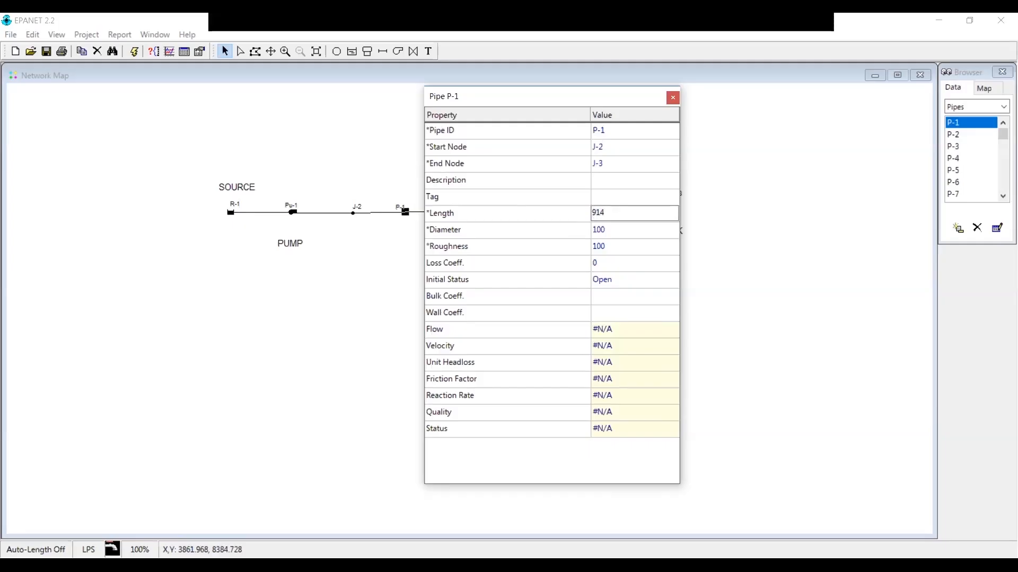
{"action": "left_click", "coordinate": [613, 230]}
{"action": "type", "text": "350"}
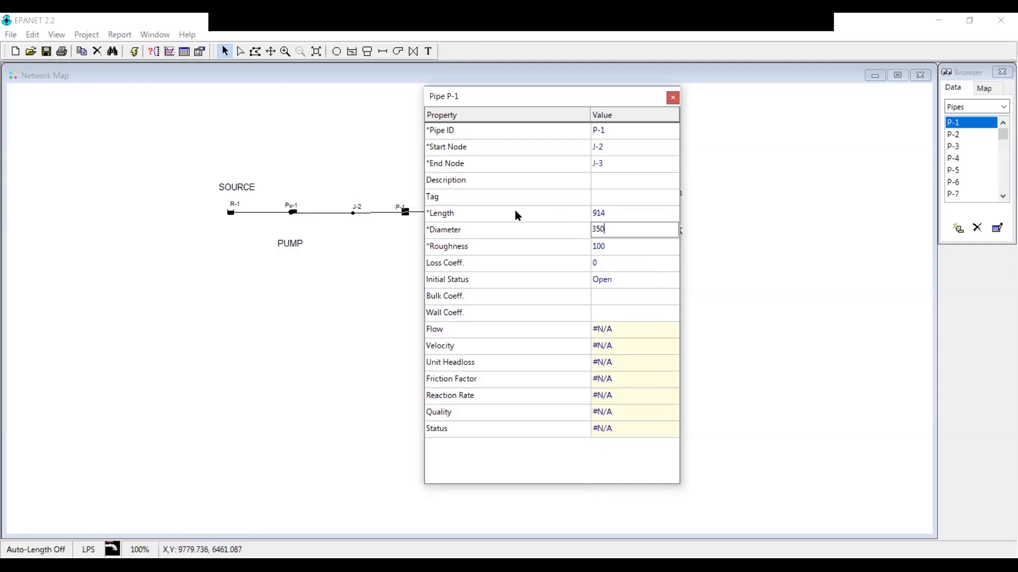
{"action": "left_click", "coordinate": [615, 212]}
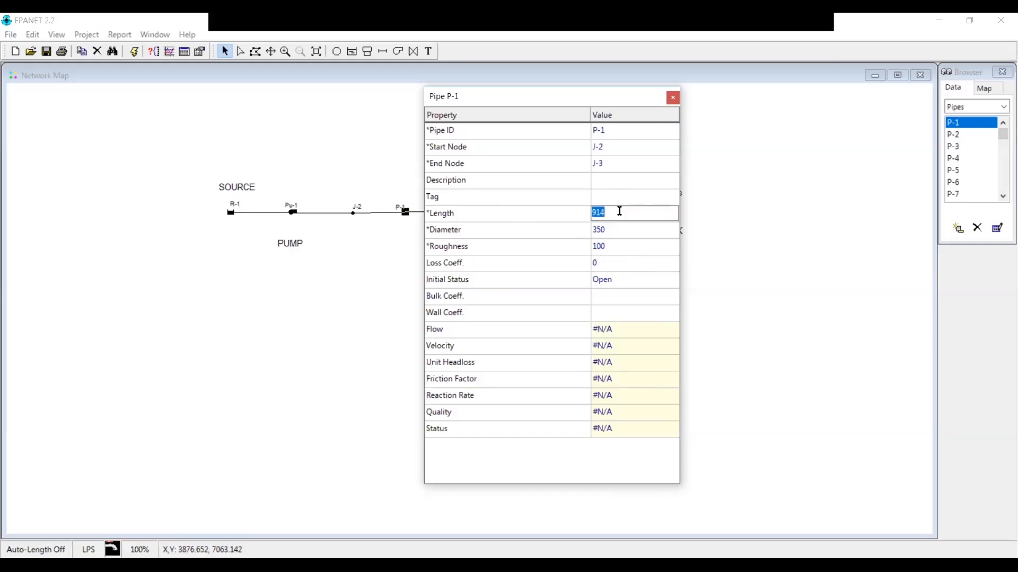
{"action": "left_click", "coordinate": [632, 228]}
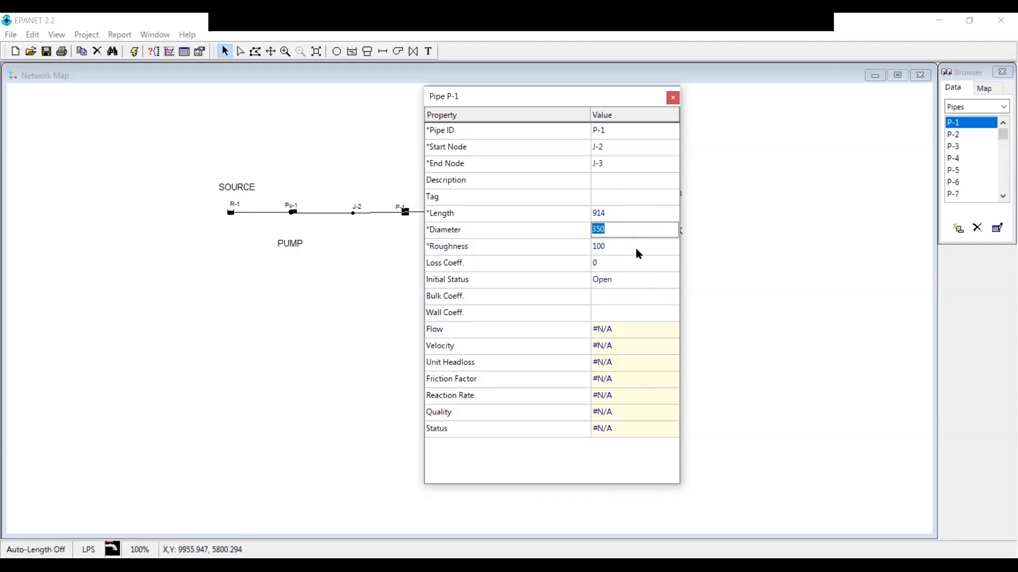
{"action": "left_click", "coordinate": [632, 246]}
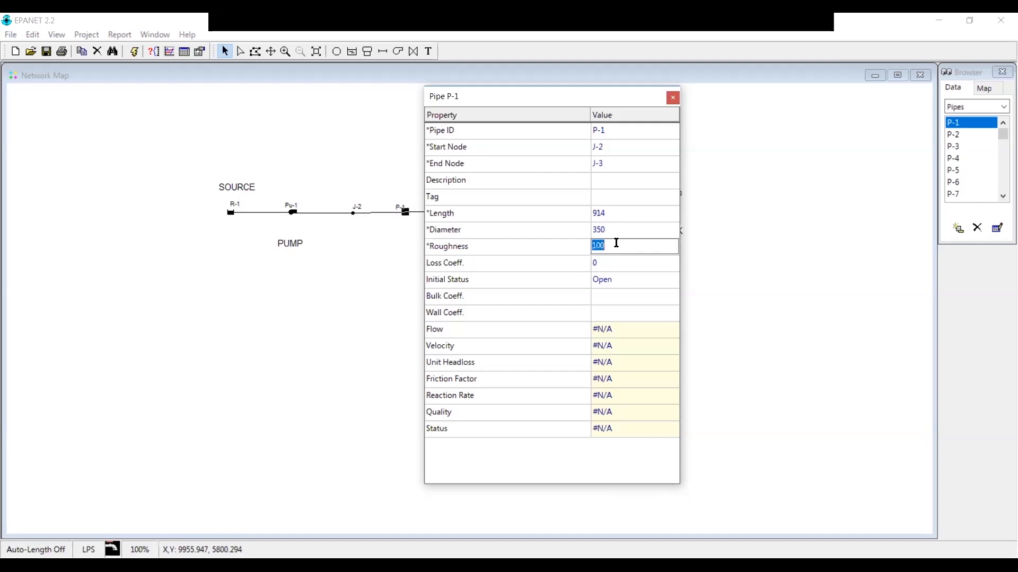
Give pipe P-2 a length of 1524 and a diameter of 300
{"action": "left_click", "coordinate": [960, 139]}
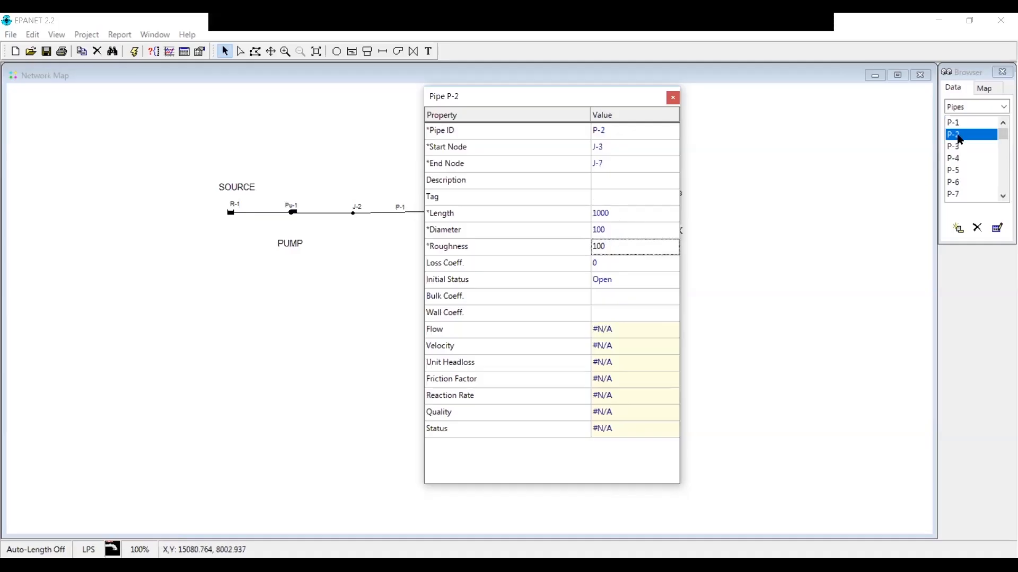
{"action": "left_click", "coordinate": [615, 210]}
{"action": "left_click", "coordinate": [616, 210]}
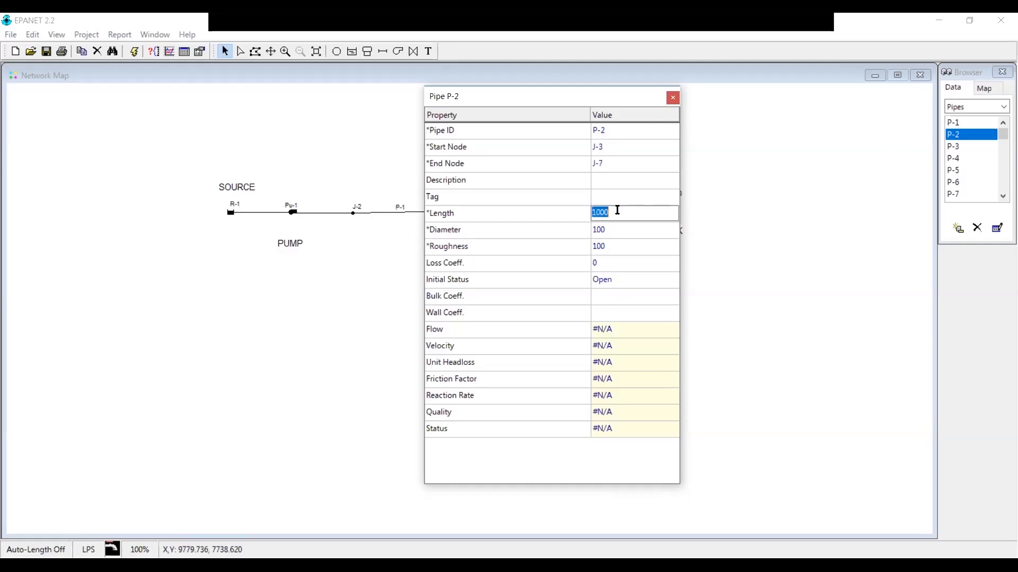
{"action": "type", "text": "1524"}
{"action": "left_click", "coordinate": [637, 229]}
{"action": "type", "text": "300"}
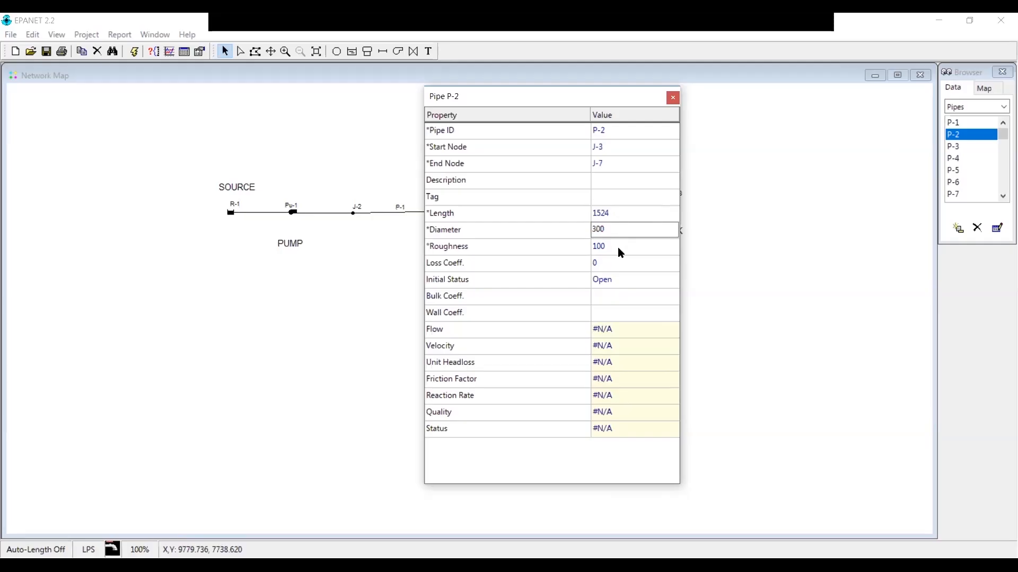
Give pipe P-3 a length of 1524 and a diameter of 200
{"action": "left_click", "coordinate": [963, 145]}
{"action": "left_click", "coordinate": [629, 213]}
{"action": "type", "text": "1524"}
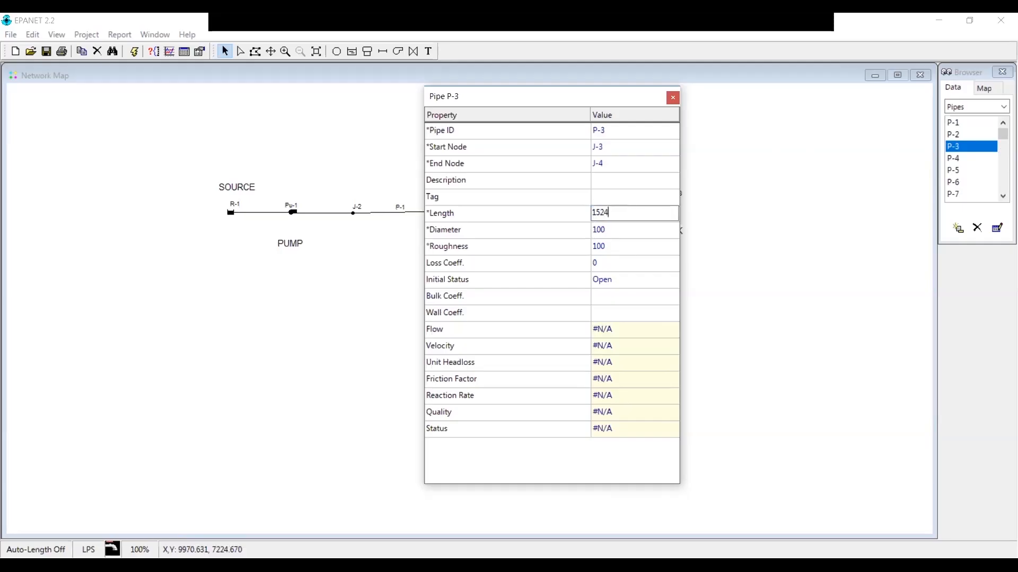
{"action": "left_click", "coordinate": [633, 232]}
{"action": "type", "text": "200"}
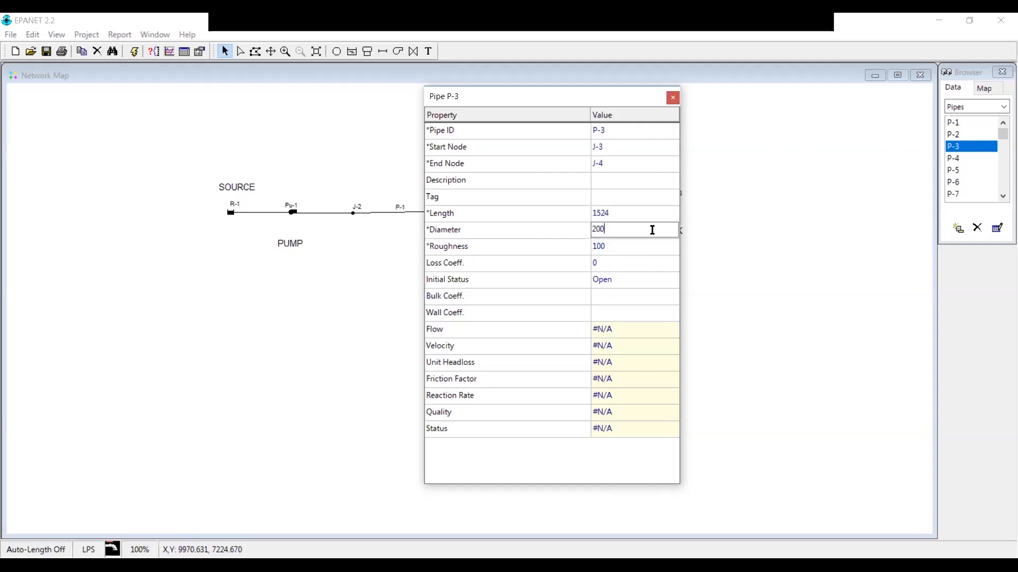
Give pipe P-4 a length of 1524 and a diameter of 200
{"action": "left_click", "coordinate": [959, 163]}
{"action": "left_click", "coordinate": [627, 207]}
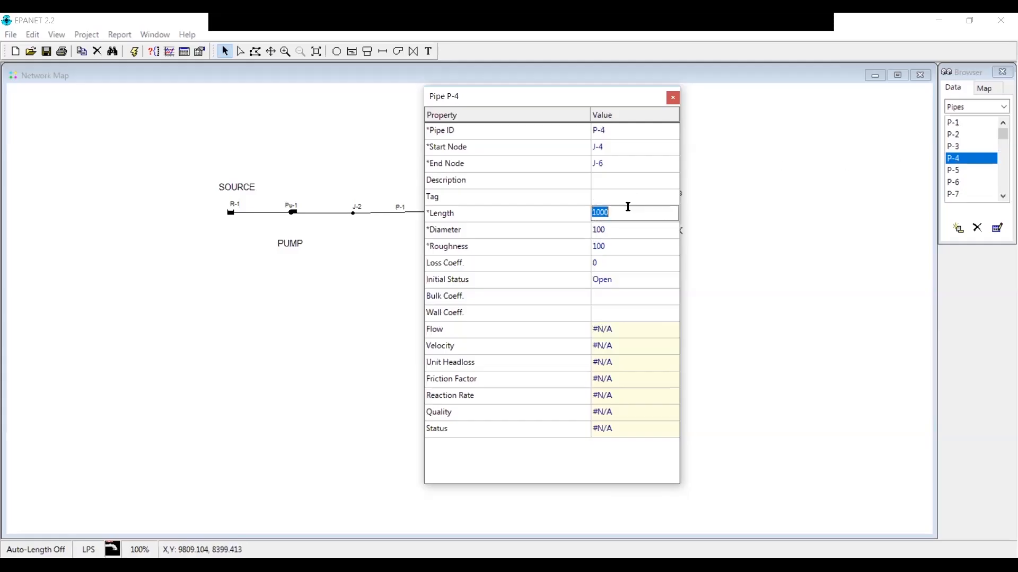
{"action": "type", "text": "1524"}
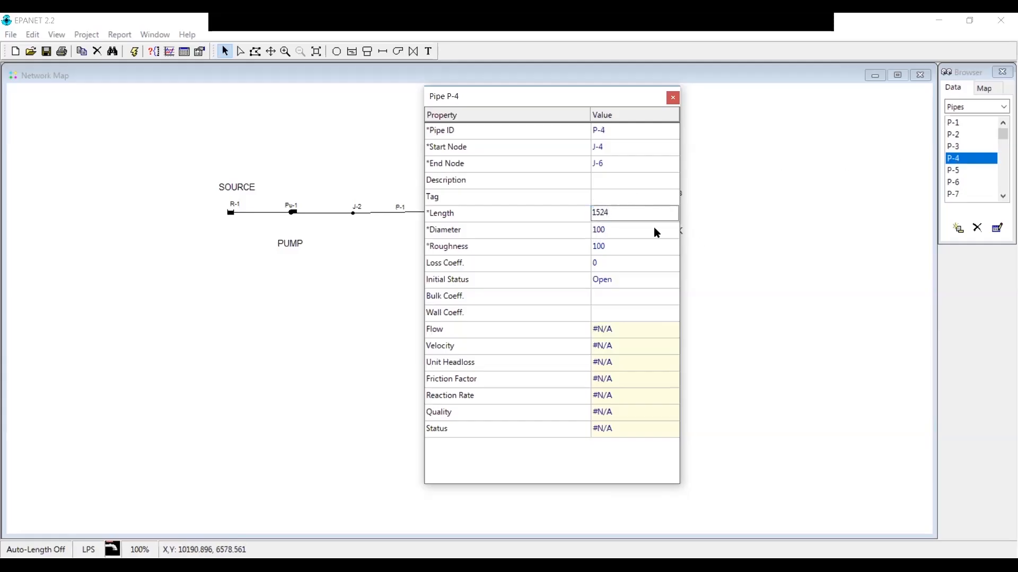
{"action": "left_click", "coordinate": [617, 228]}
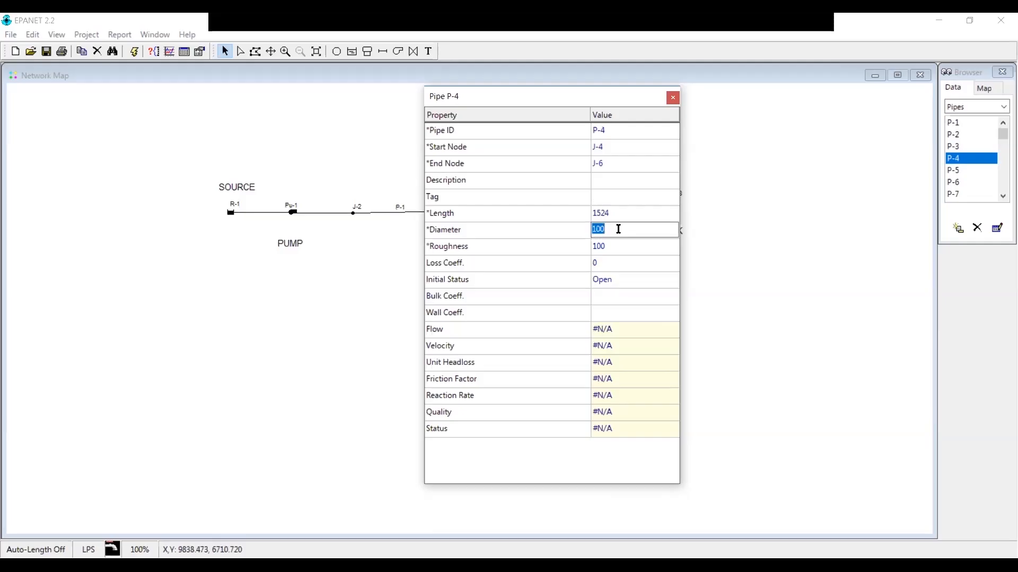
{"action": "type", "text": "200"}
Give pipe P-5 a length of 1524 and a diameter of 200
{"action": "left_click", "coordinate": [956, 170]}
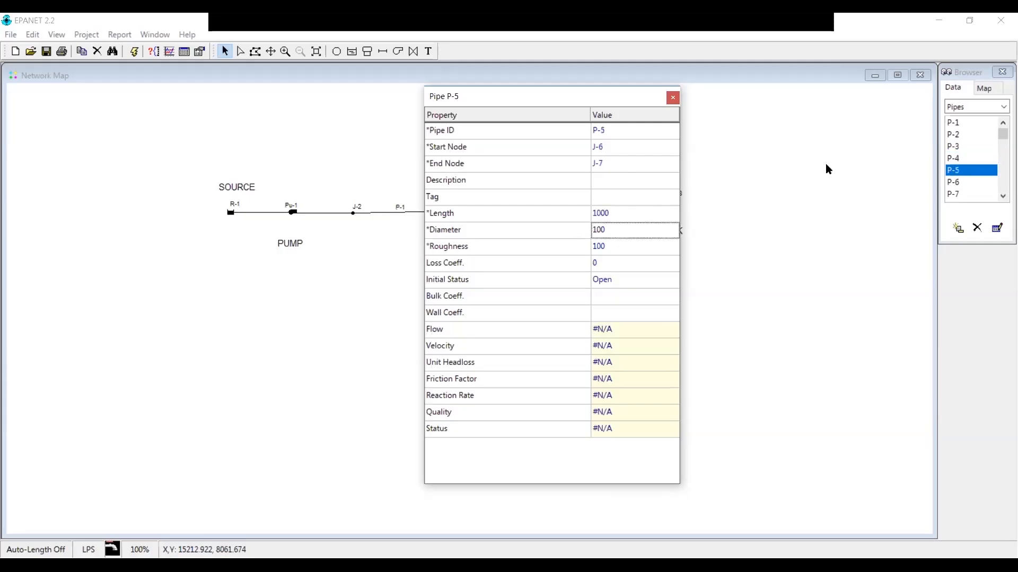
{"action": "left_click", "coordinate": [633, 212]}
{"action": "type", "text": "1524"}
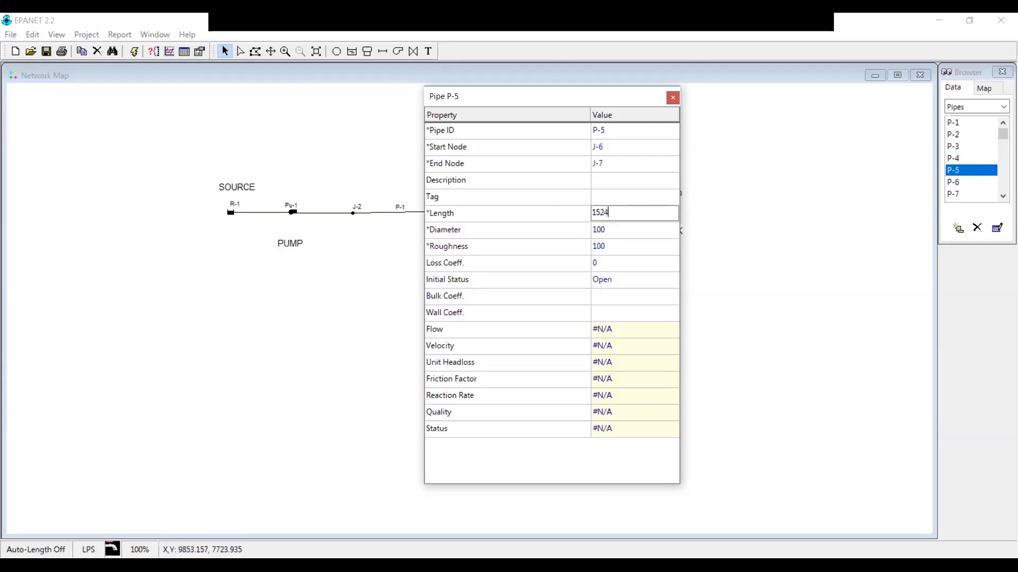
{"action": "left_click", "coordinate": [617, 229]}
{"action": "type", "text": "200"}
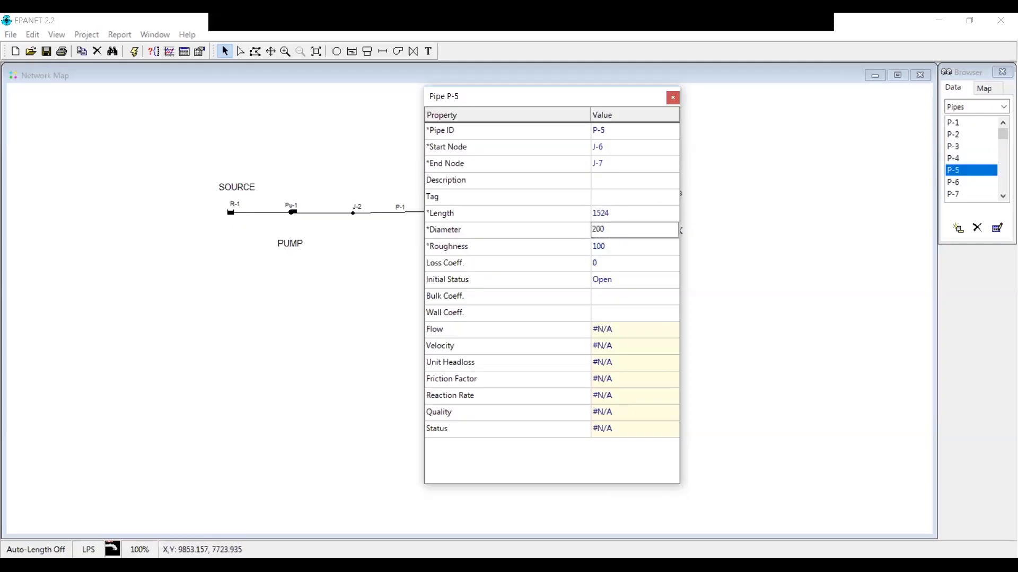
Give pipe P-6 a length of 2133 and a diameter of 250
{"action": "left_click", "coordinate": [962, 182]}
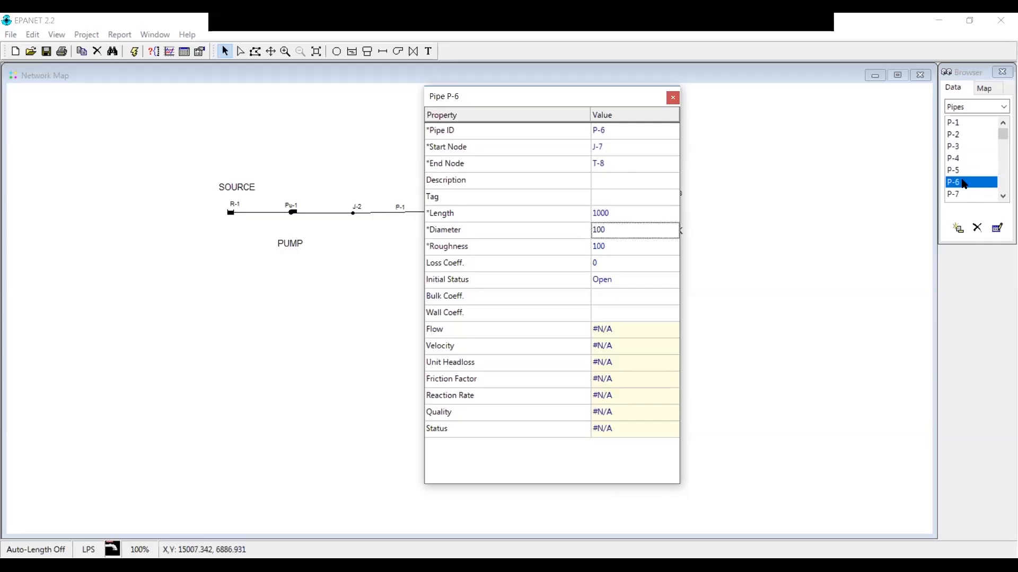
{"action": "left_click", "coordinate": [611, 213]}
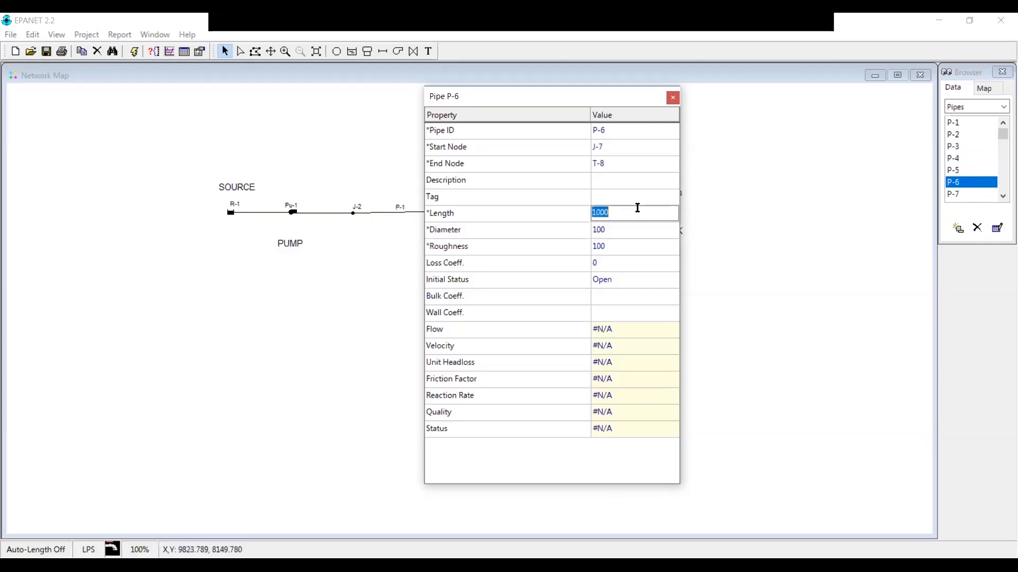
{"action": "type", "text": "2133"}
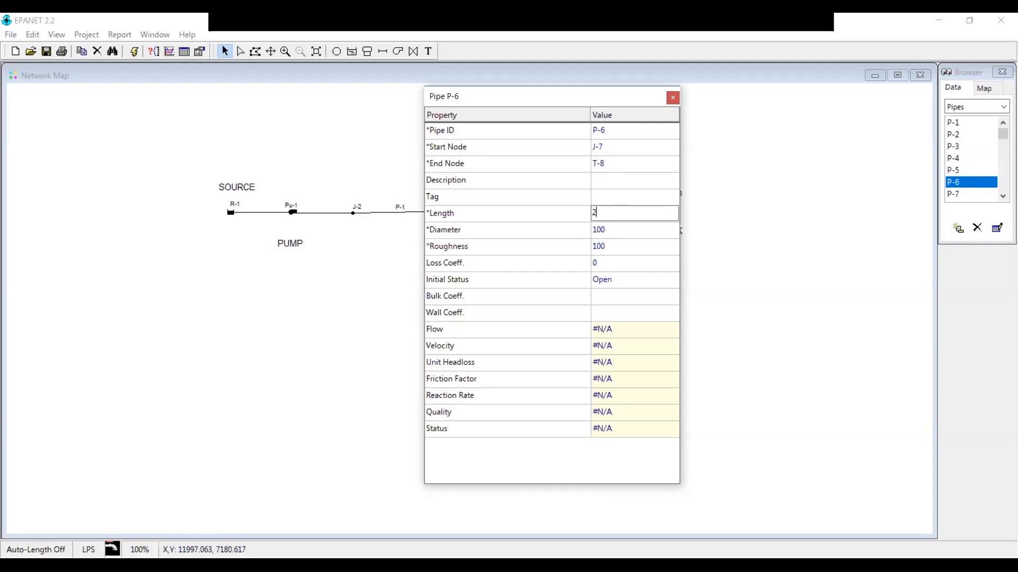
{"action": "left_click", "coordinate": [618, 230]}
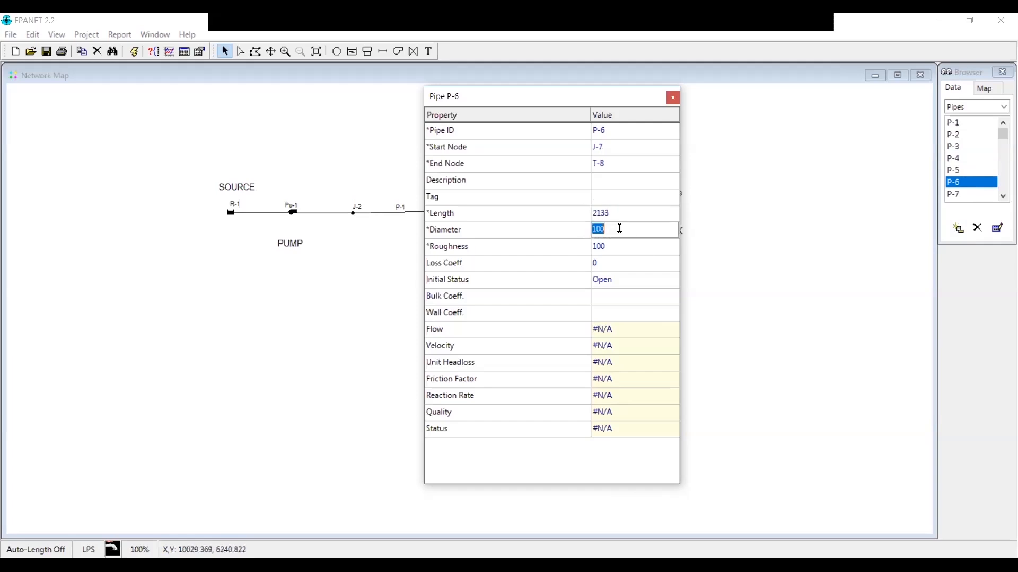
{"action": "type", "text": "250"}
Give pipe P-7 a length of 1524 and a diameter of 150
{"action": "left_click", "coordinate": [962, 194]}
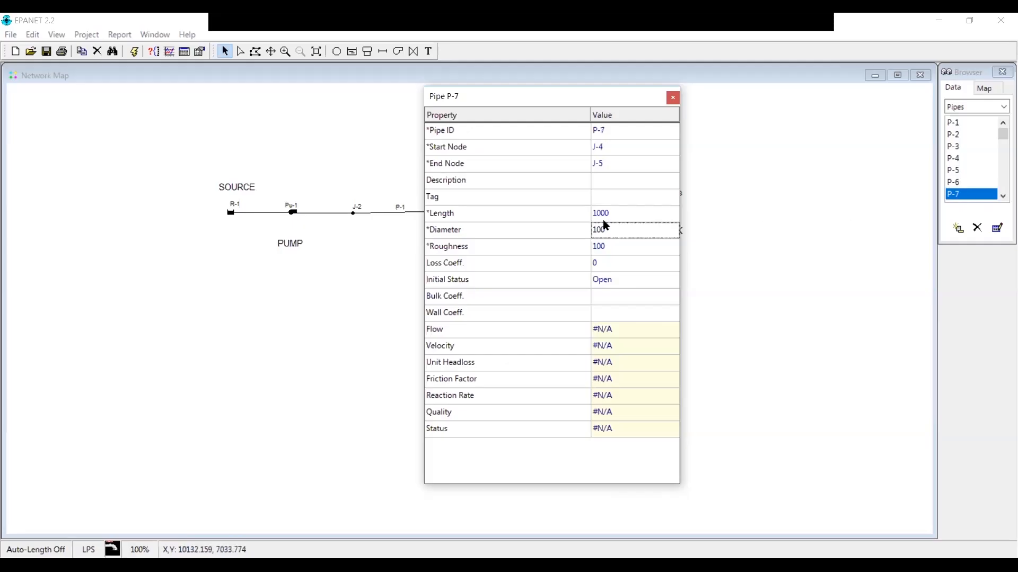
{"action": "left_click", "coordinate": [616, 214]}
{"action": "type", "text": "1524"}
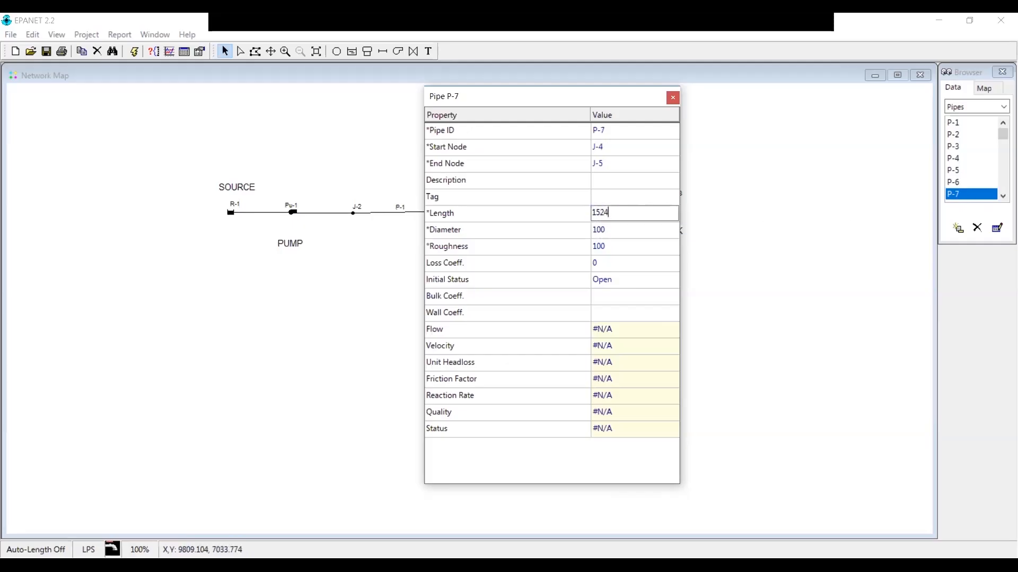
{"action": "left_click", "coordinate": [615, 230]}
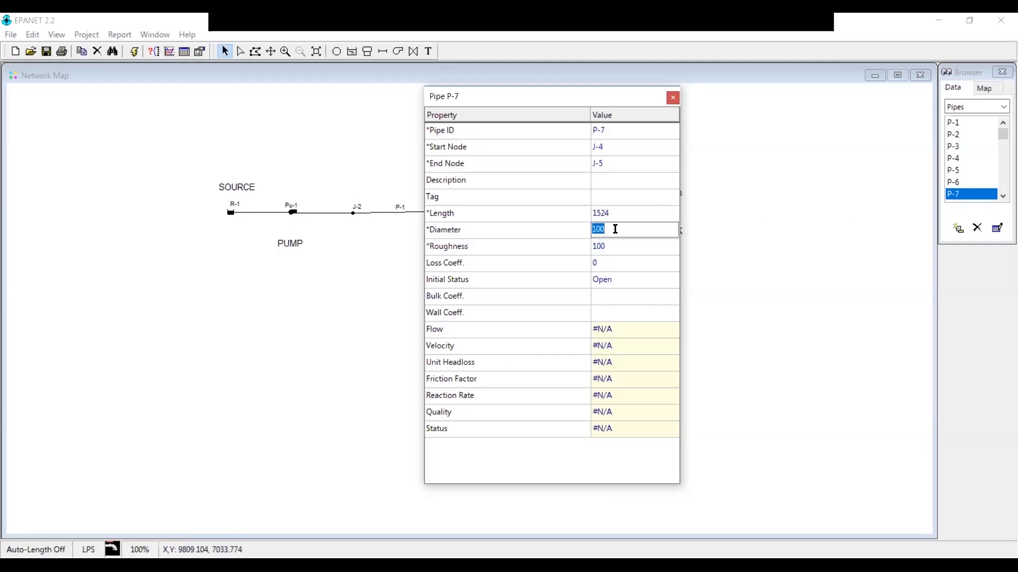
{"action": "type", "text": "150"}
Give pipe P-8 a length of 2133 and a diameter of 150, and close its properties
{"action": "scroll", "coordinate": [958, 195], "scroll_direction": "down", "scroll_amount": 1}
{"action": "double_click", "coordinate": [958, 195]}
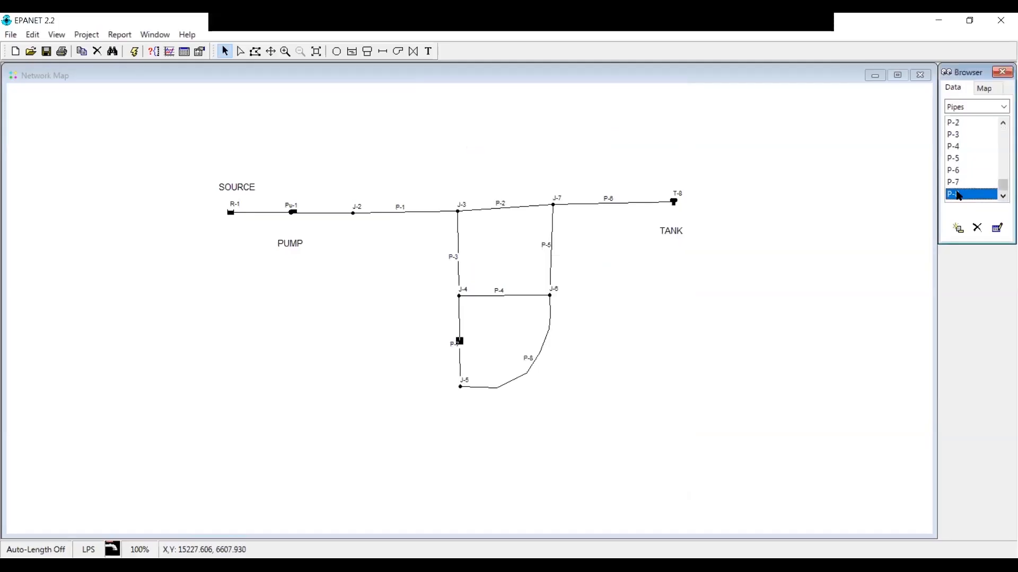
{"action": "left_click", "coordinate": [617, 214]}
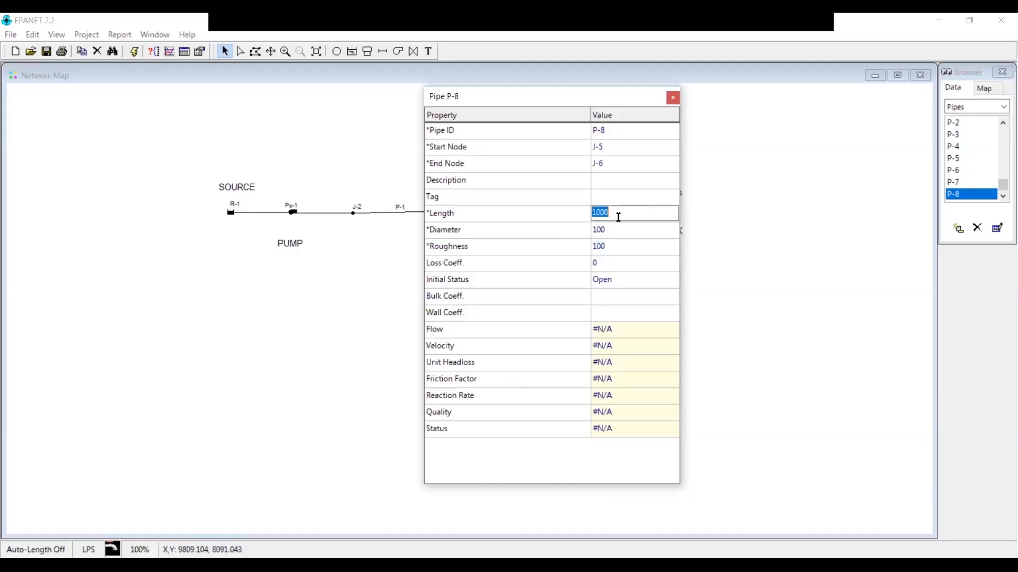
{"action": "type", "text": "2133"}
{"action": "left_click", "coordinate": [615, 225]}
{"action": "type", "text": "150"}
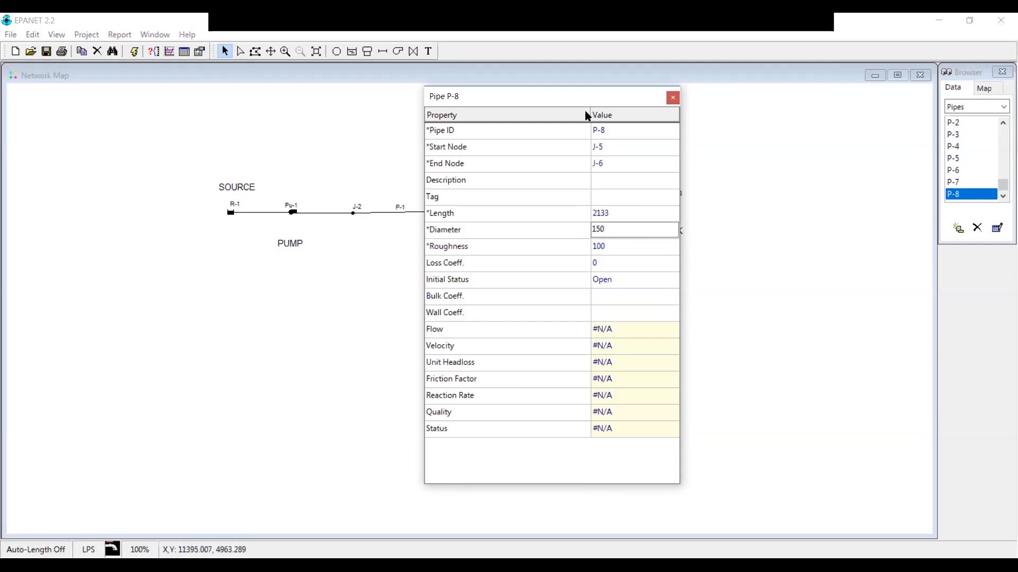
{"action": "left_click", "coordinate": [673, 100]}
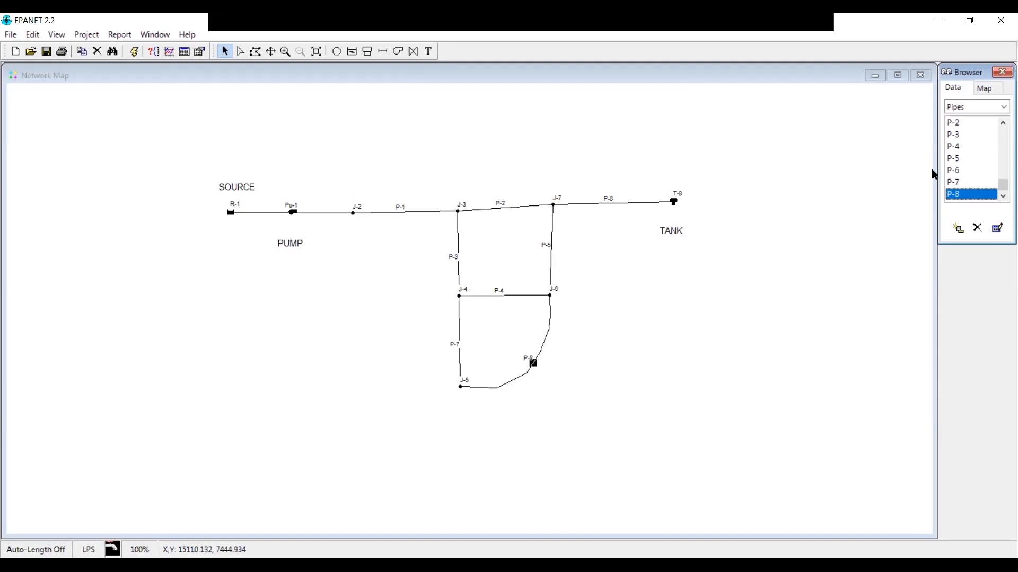
Add a new curve to the network data and describe it as "pump curve"
{"action": "left_click", "coordinate": [1003, 108]}
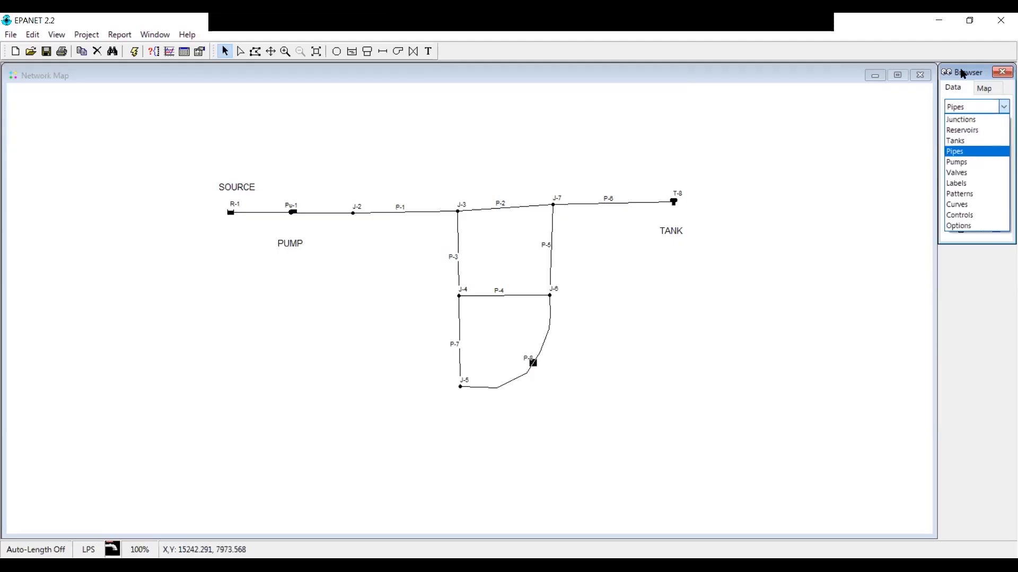
{"action": "left_click", "coordinate": [961, 88]}
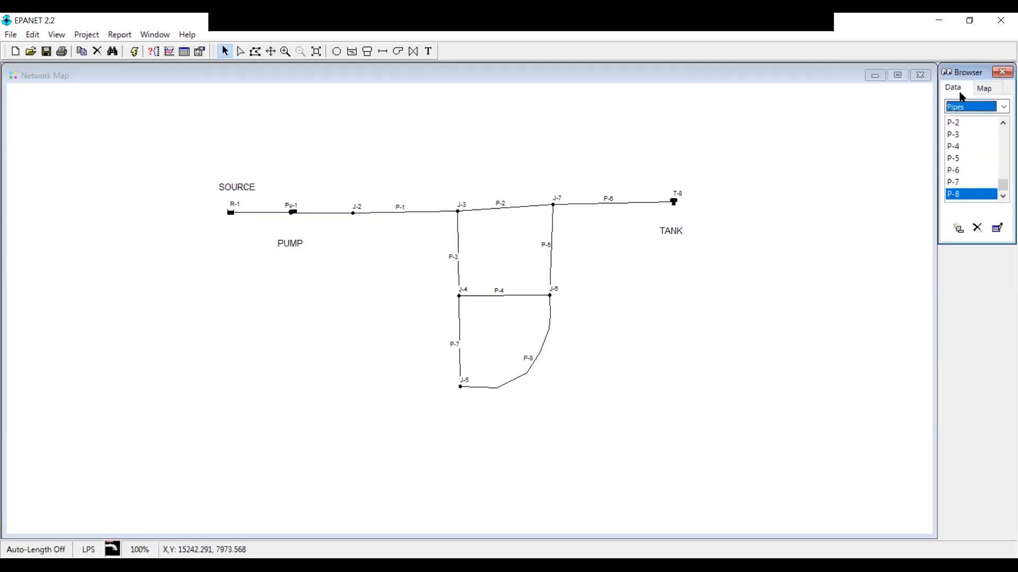
{"action": "left_click", "coordinate": [1003, 109]}
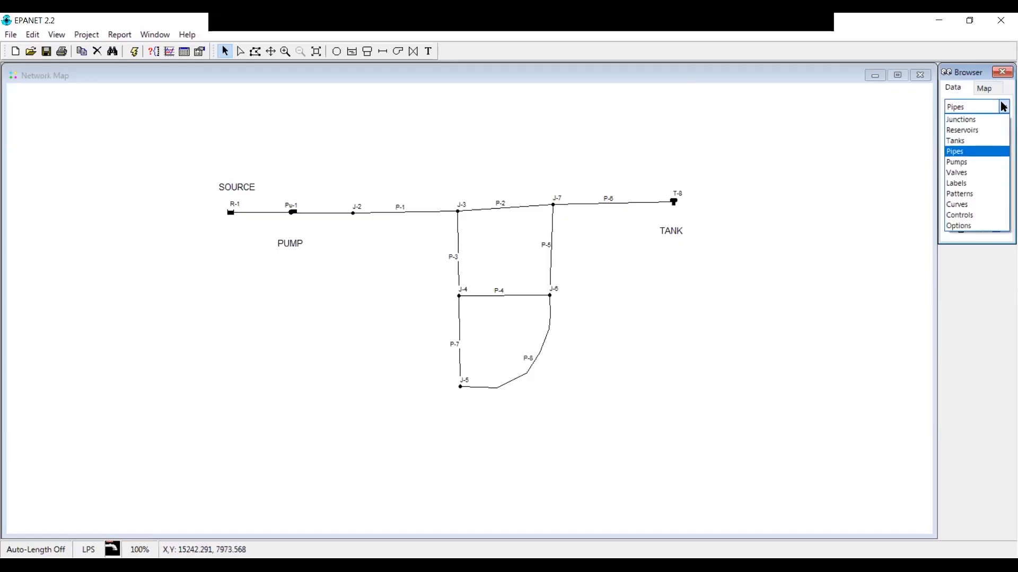
{"action": "left_click", "coordinate": [983, 205]}
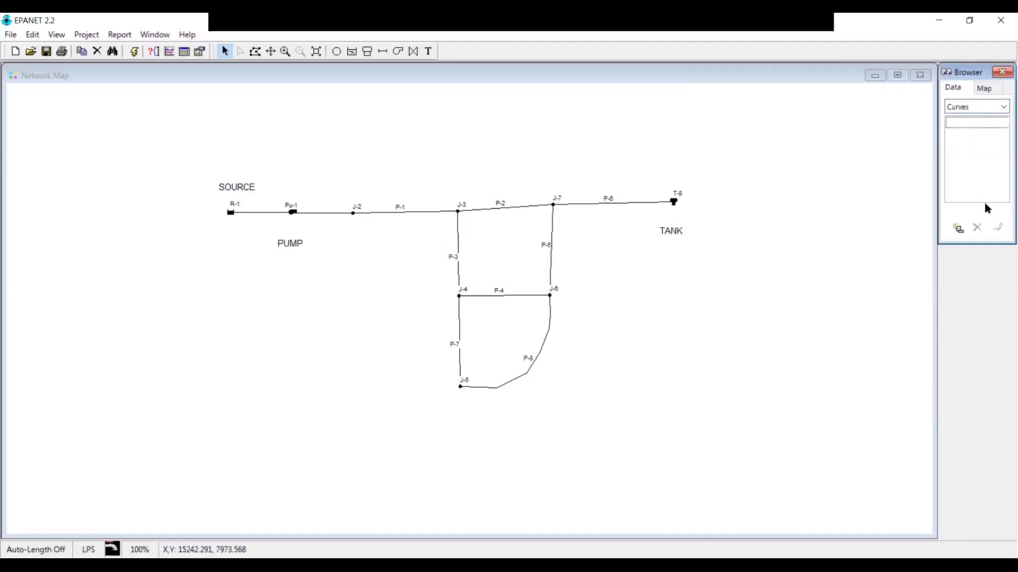
{"action": "left_click", "coordinate": [959, 229]}
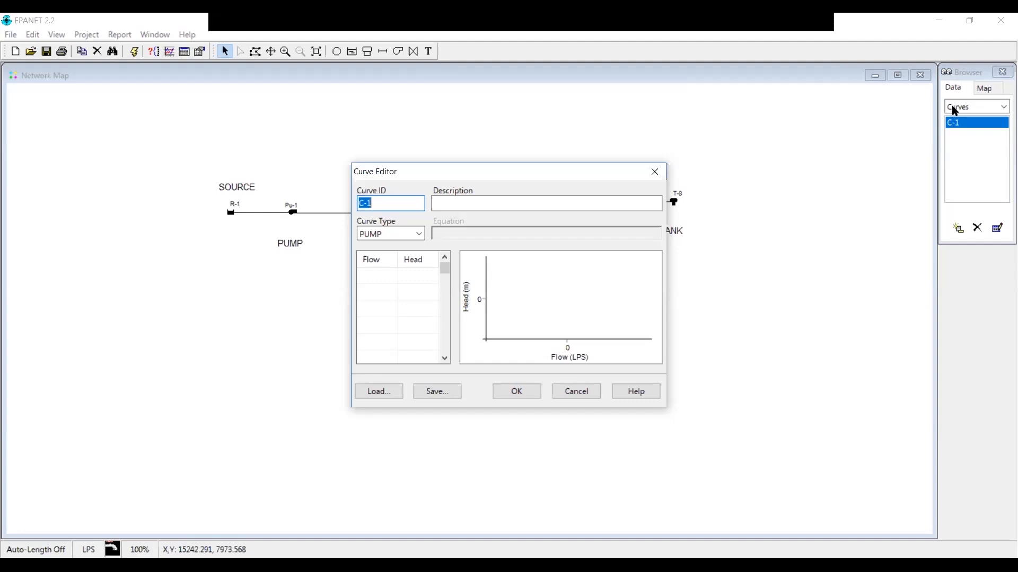
{"action": "left_click", "coordinate": [387, 201]}
{"action": "left_click", "coordinate": [541, 202]}
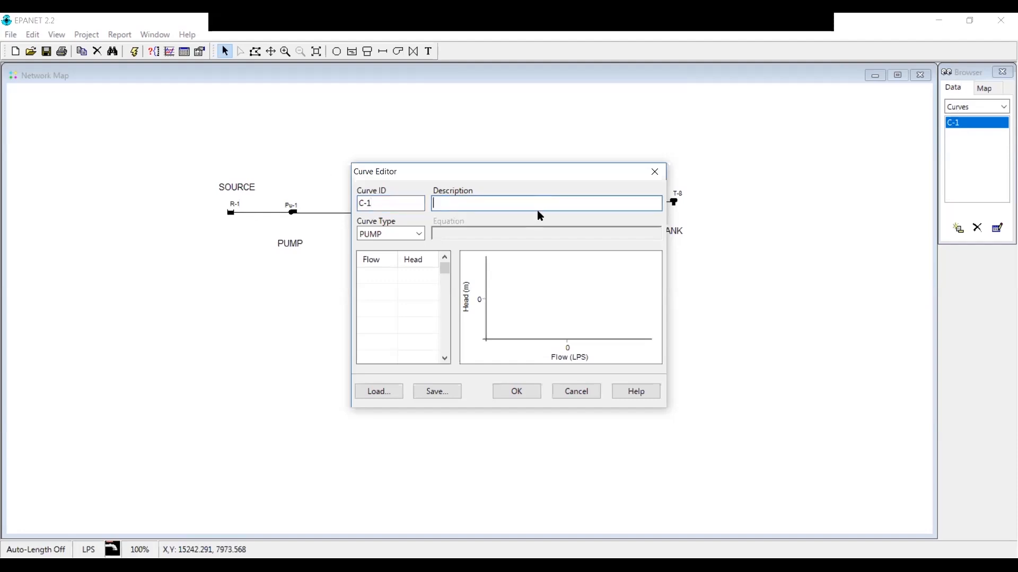
{"action": "type", "text": "pUMP CURVE"}
{"action": "key", "text": "BackSpace"}
{"action": "key", "text": "BackSpace"}
{"action": "key", "text": "BackSpace"}
{"action": "key", "text": "BackSpace"}
{"action": "key", "text": "BackSpace"}
{"action": "key", "text": "BackSpace"}
{"action": "key", "text": "BackSpace"}
{"action": "key", "text": "BackSpace"}
{"action": "key", "text": "BackSpace"}
{"action": "key", "text": "BackSpace"}
{"action": "type", "text": "pump curve"}
Enter a single curve point with a flow of 37 and a head of 45, and accept the curve
{"action": "left_click", "coordinate": [416, 273]}
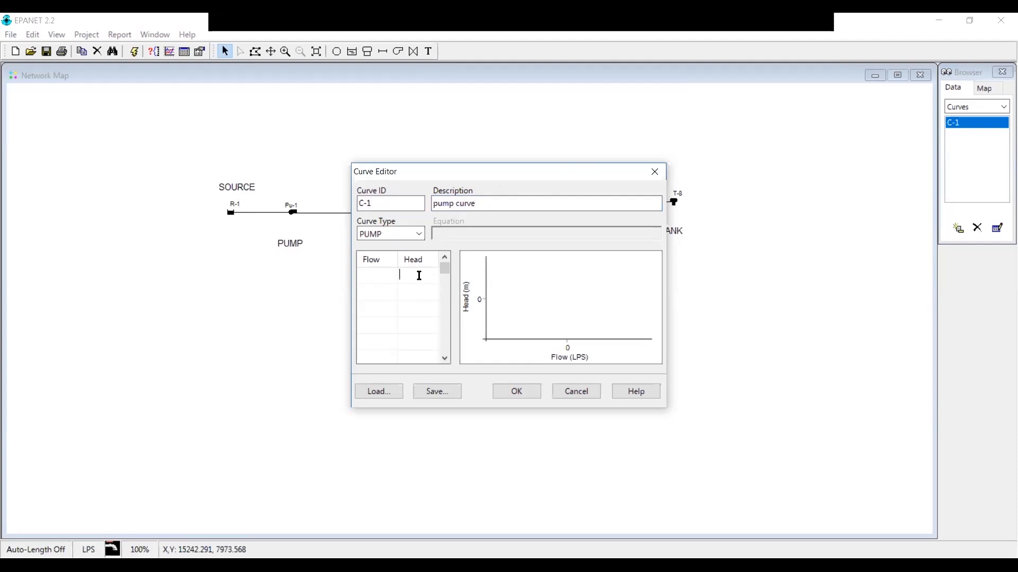
{"action": "type", "text": "45"}
{"action": "left_click", "coordinate": [376, 273]}
{"action": "type", "text": "37"}
{"action": "left_click", "coordinate": [507, 392]}
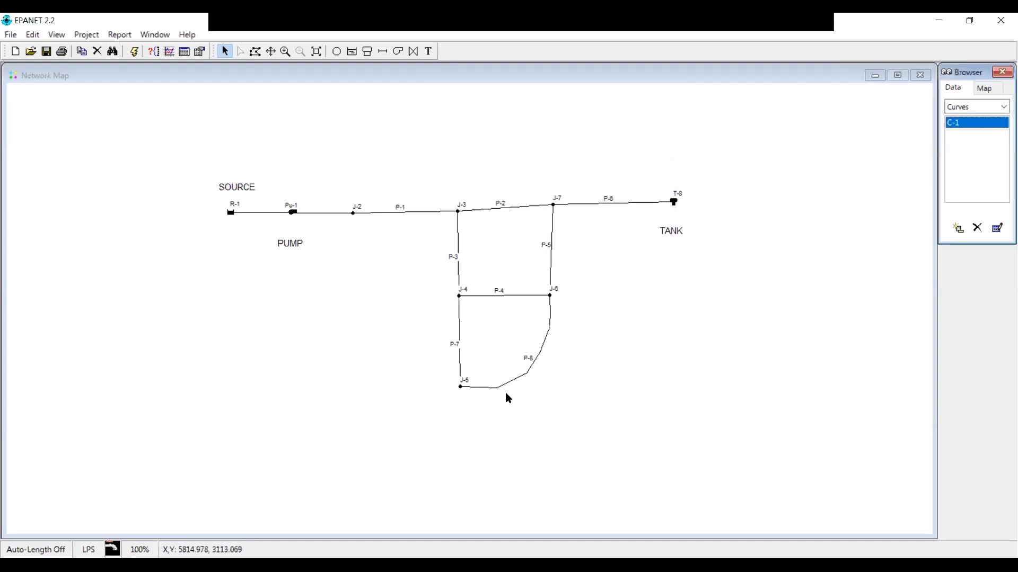
Reopen curve C-1 to review its data point, equation and plot, and close it without changes
{"action": "double_click", "coordinate": [970, 129]}
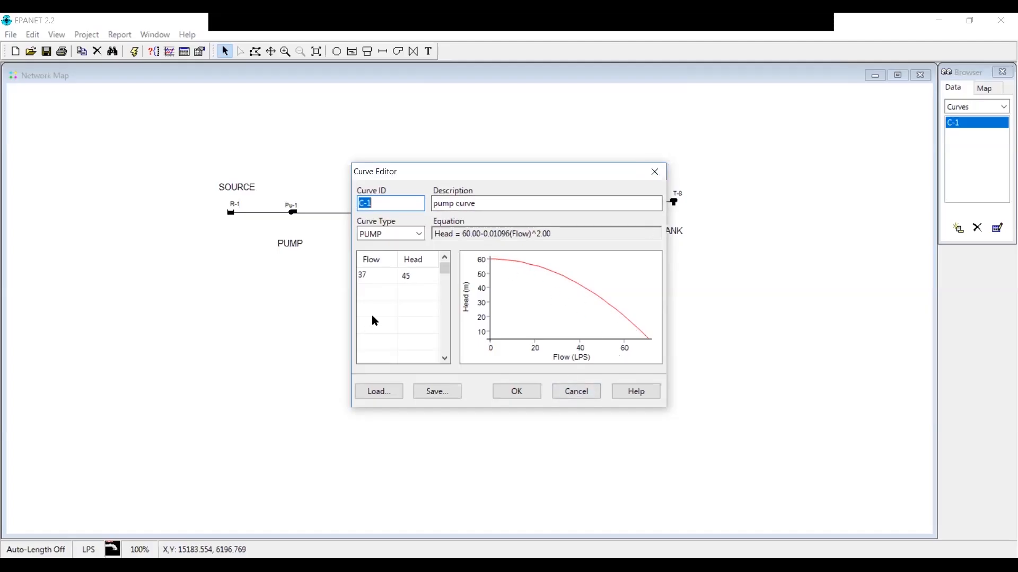
{"action": "left_click", "coordinate": [381, 289]}
{"action": "left_click", "coordinate": [377, 359]}
{"action": "left_click", "coordinate": [444, 258]}
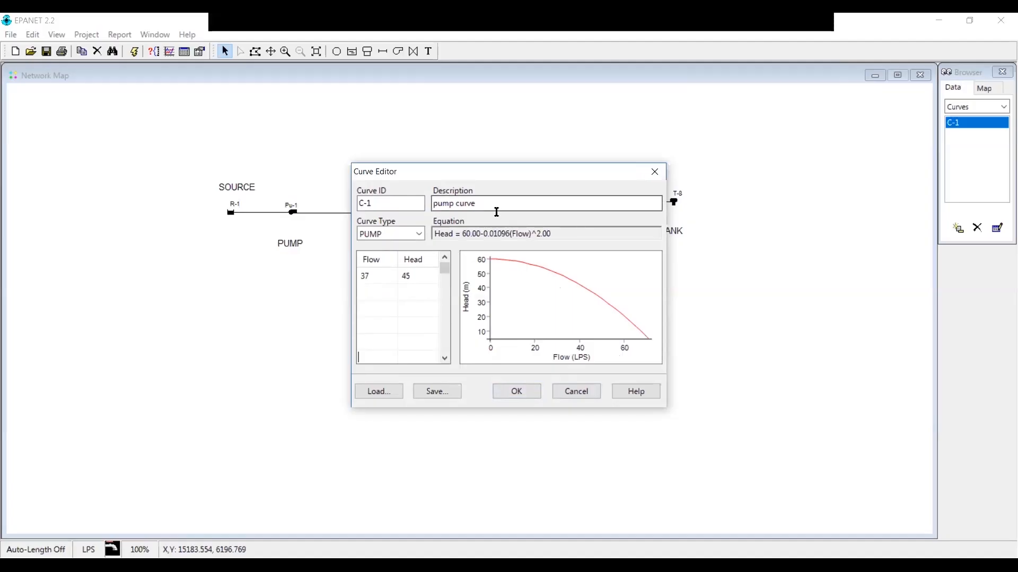
{"action": "left_click", "coordinate": [655, 173]}
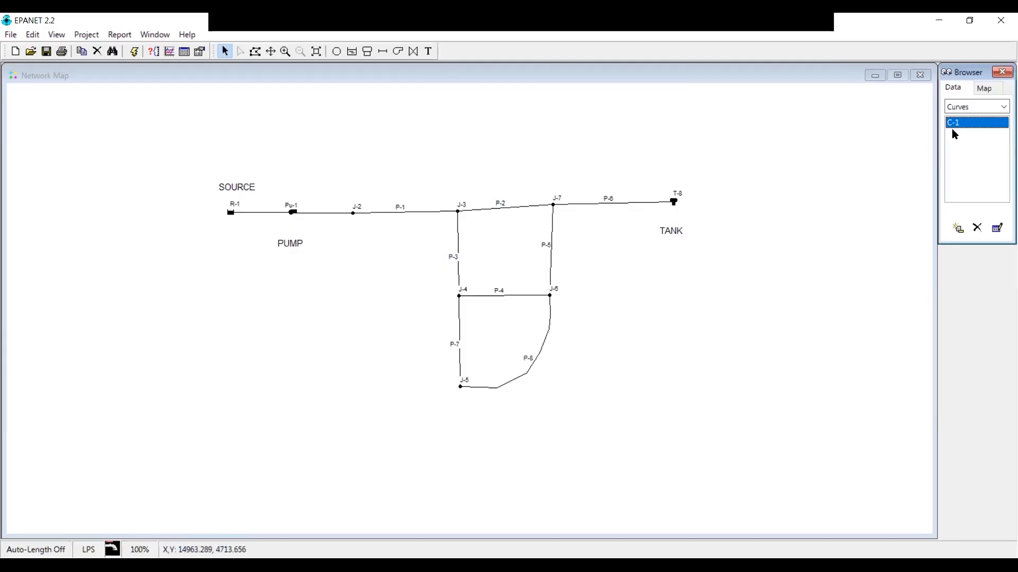
Assign curve C-1 as the pump curve of pump Pu-1 and close its properties
{"action": "left_click", "coordinate": [293, 213]}
{"action": "double_click", "coordinate": [293, 214]}
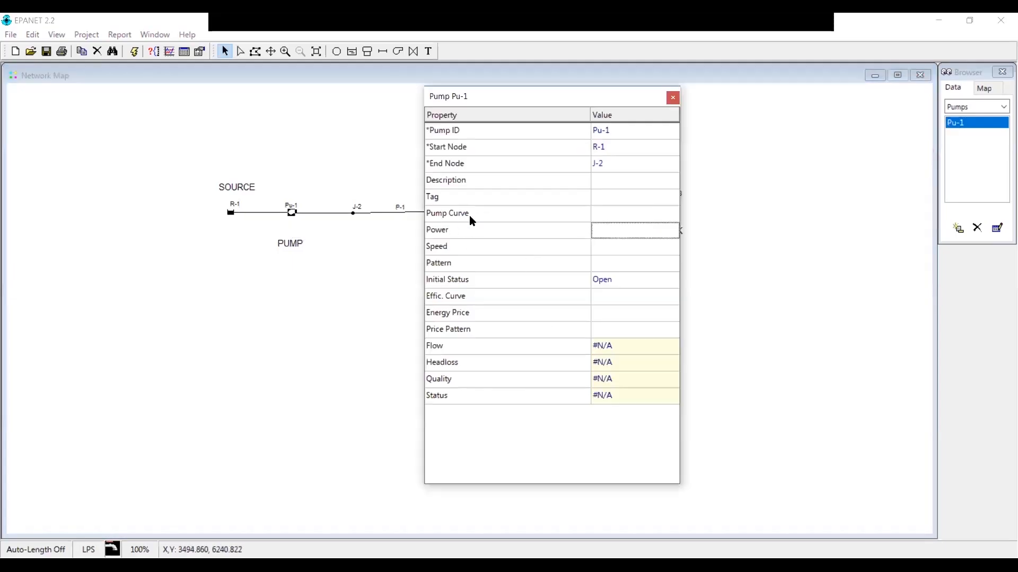
{"action": "left_click", "coordinate": [609, 215]}
{"action": "left_click", "coordinate": [610, 215]}
{"action": "type", "text": "C"}
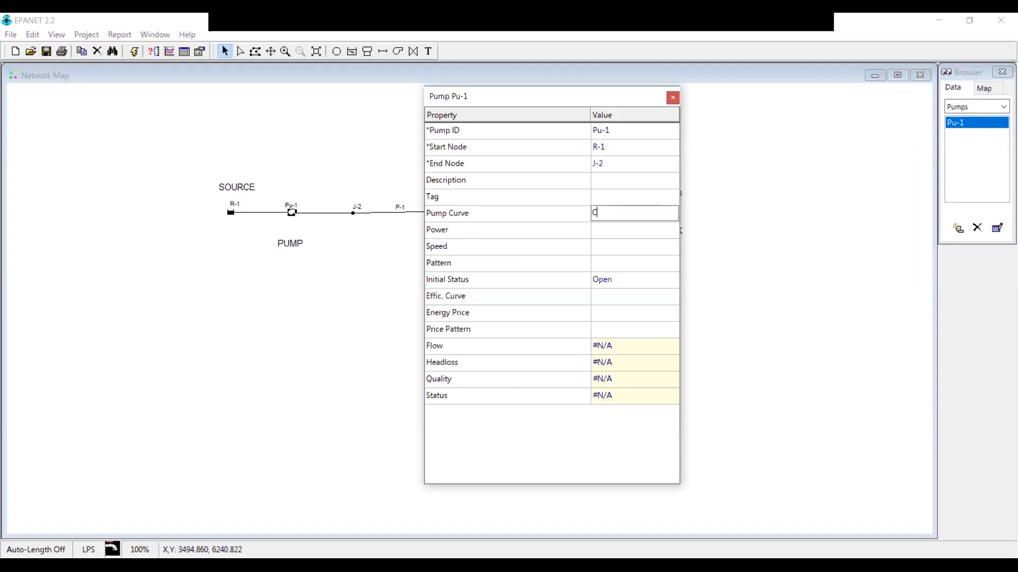
{"action": "type", "text": "-1"}
{"action": "left_click", "coordinate": [672, 98]}
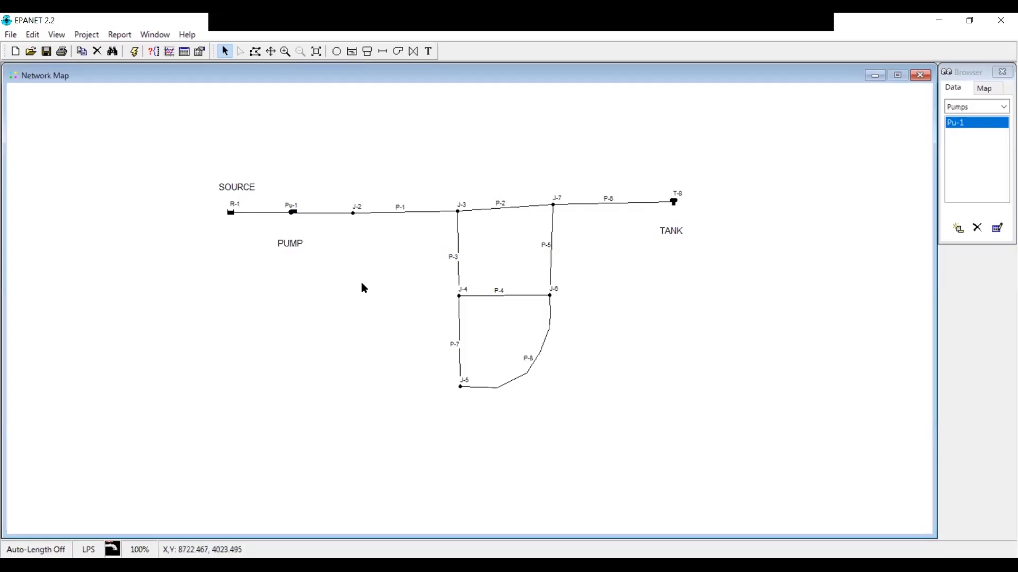
Run the network analysis and dismiss the run status message
{"action": "left_click", "coordinate": [134, 54]}
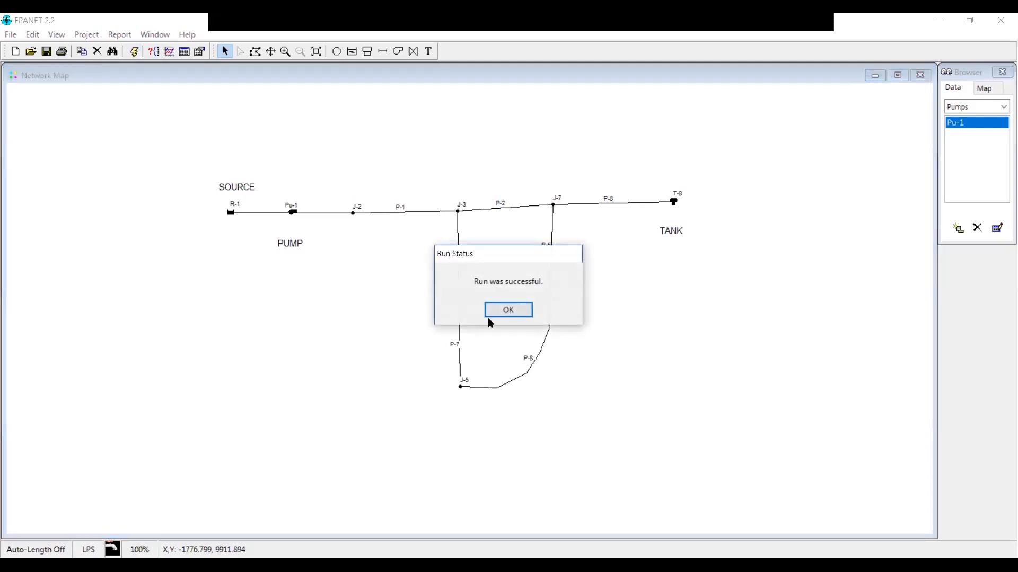
{"action": "left_click", "coordinate": [523, 315]}
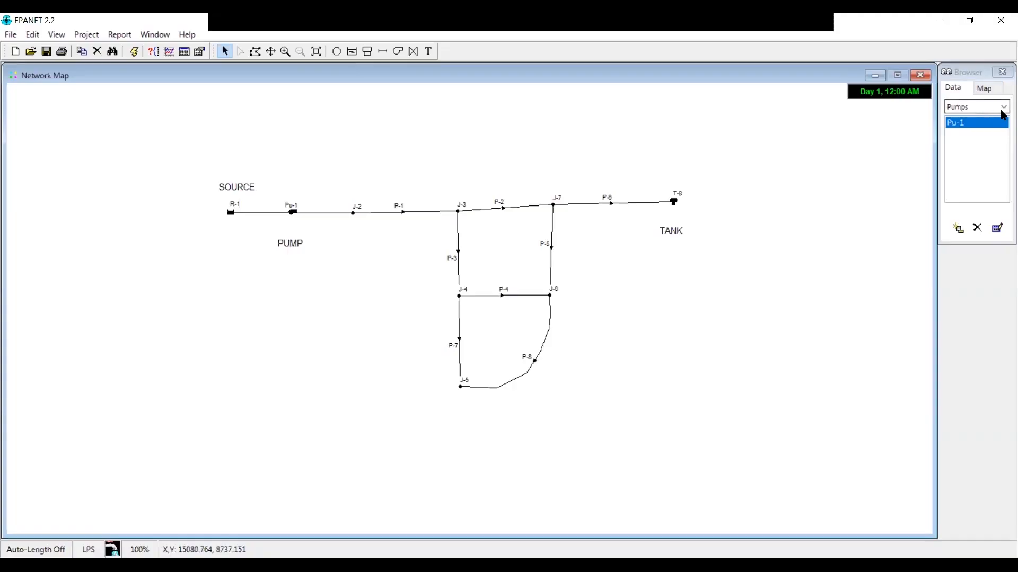
Color the network map by Pressure for the nodes and Velocity for the links
{"action": "left_click", "coordinate": [1003, 107]}
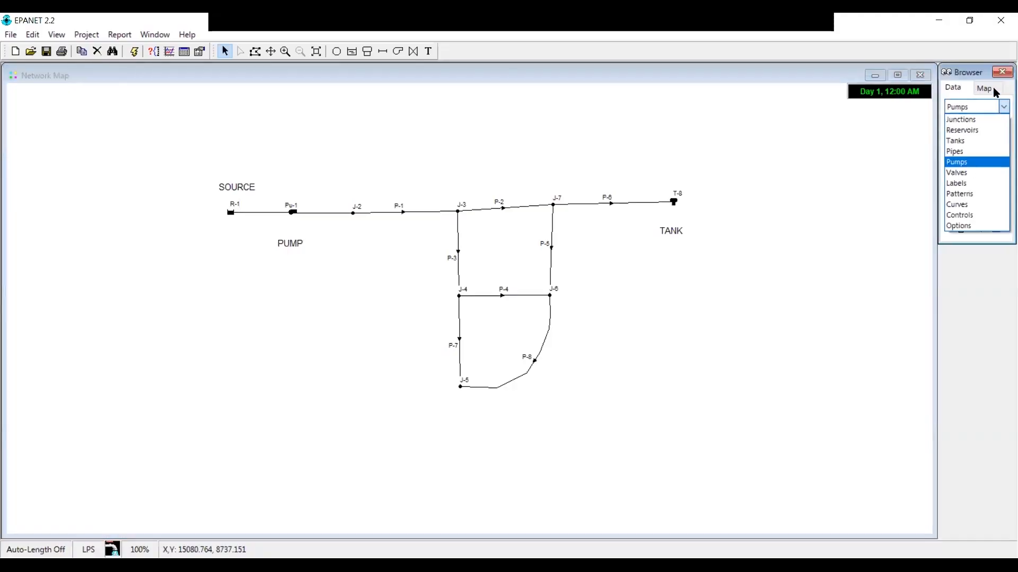
{"action": "left_click", "coordinate": [993, 89]}
{"action": "left_click", "coordinate": [992, 89]}
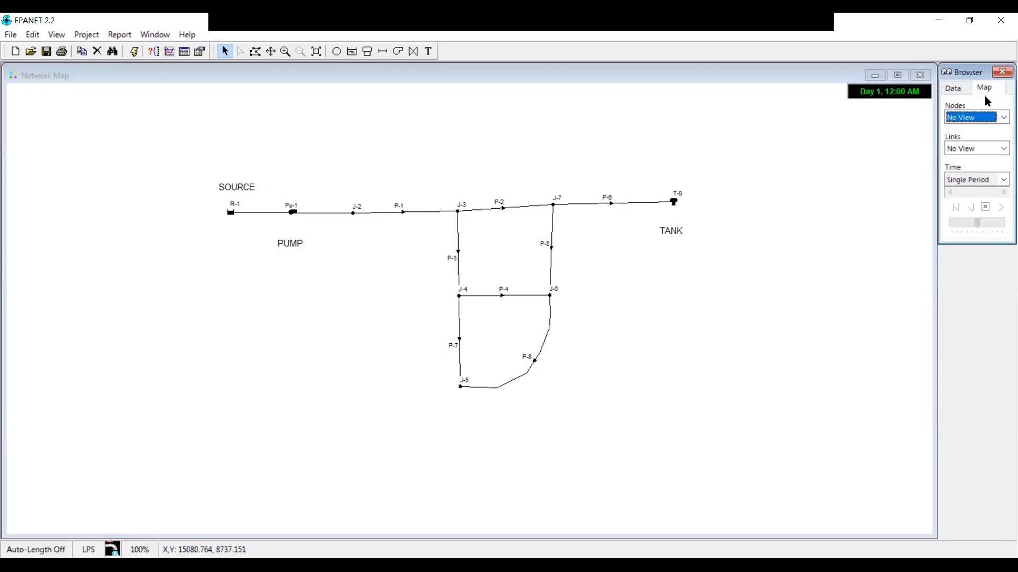
{"action": "left_click", "coordinate": [1003, 119]}
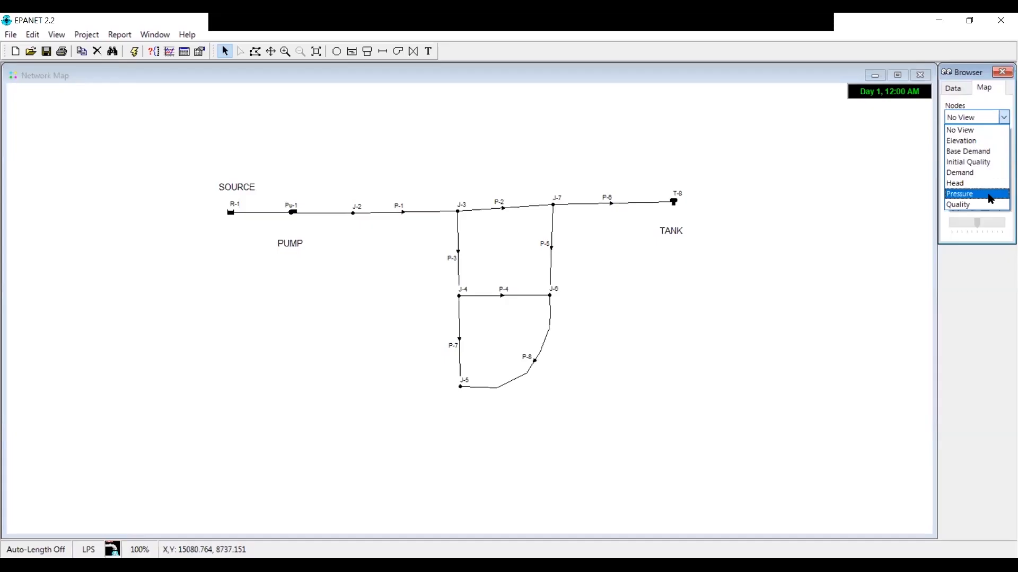
{"action": "left_click", "coordinate": [989, 198]}
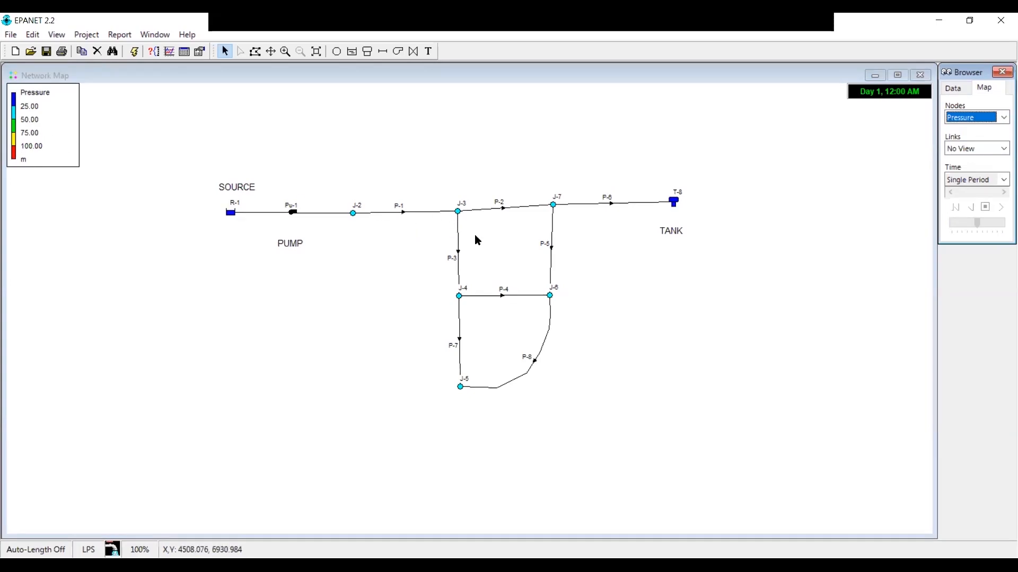
{"action": "left_click", "coordinate": [1001, 150]}
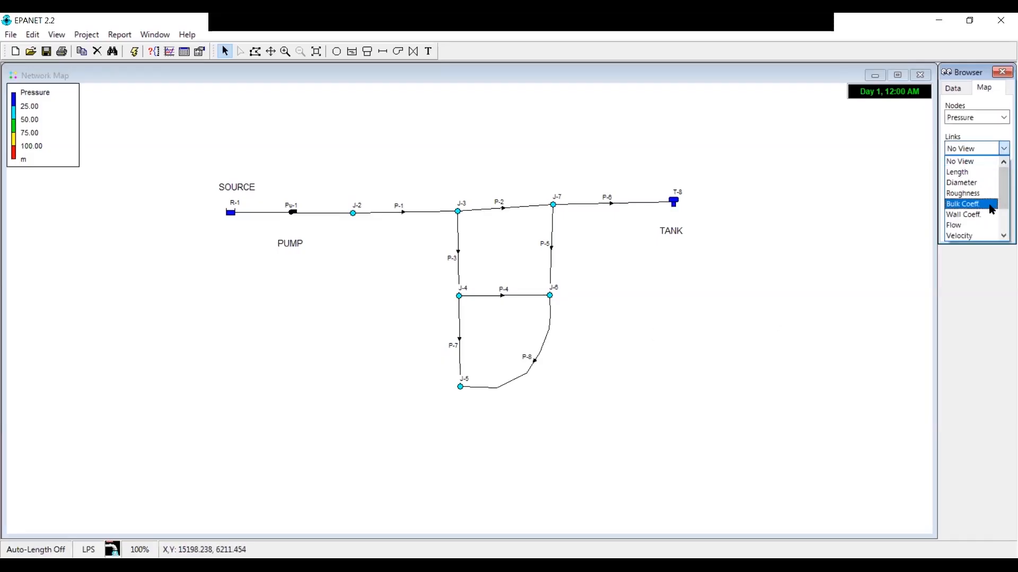
{"action": "left_click", "coordinate": [985, 236]}
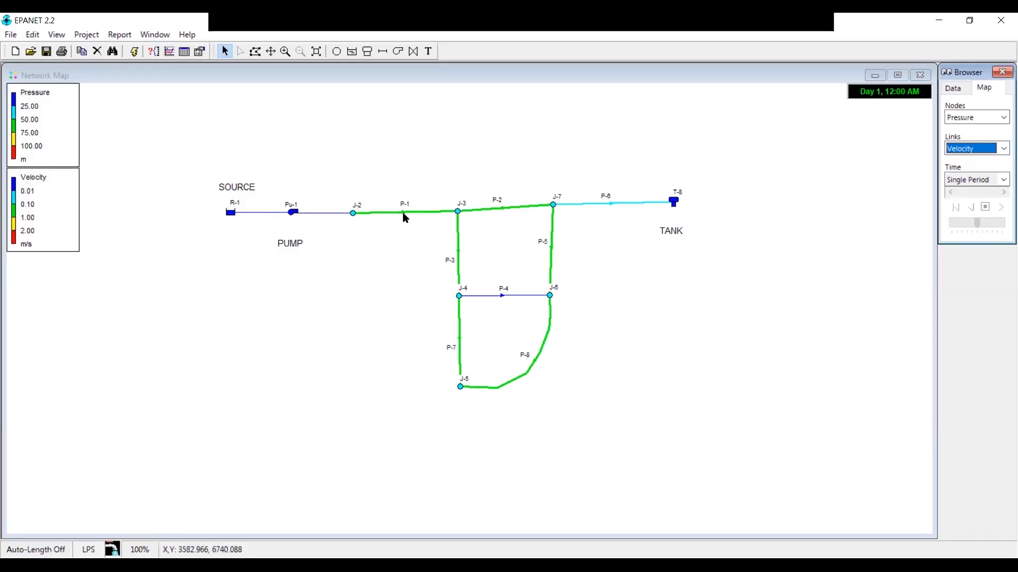
{"action": "mouse_move", "coordinate": [390, 215]}
Set the flow arrow size to 9 in the map options
{"action": "left_click", "coordinate": [51, 35]}
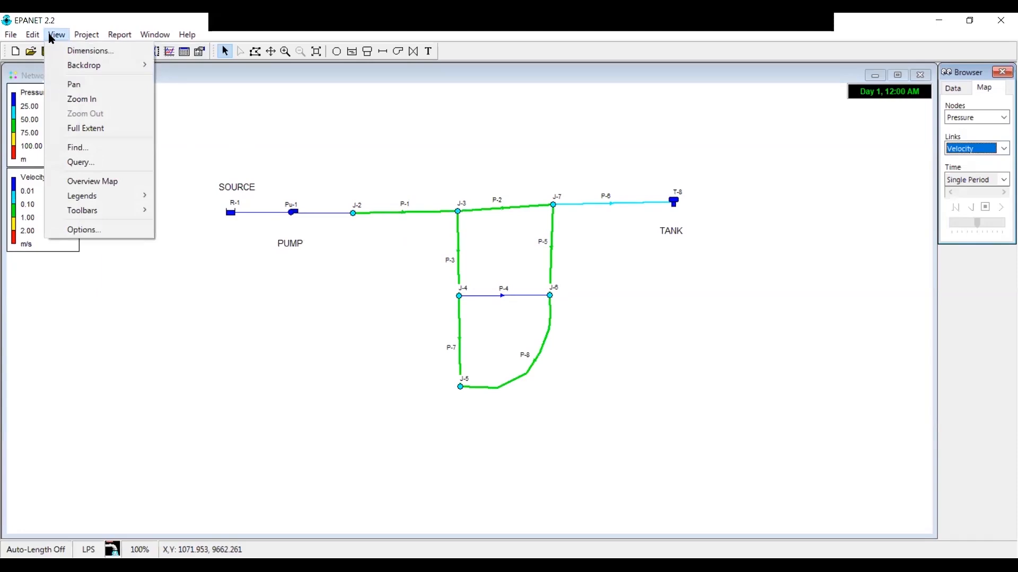
{"action": "left_click", "coordinate": [84, 230]}
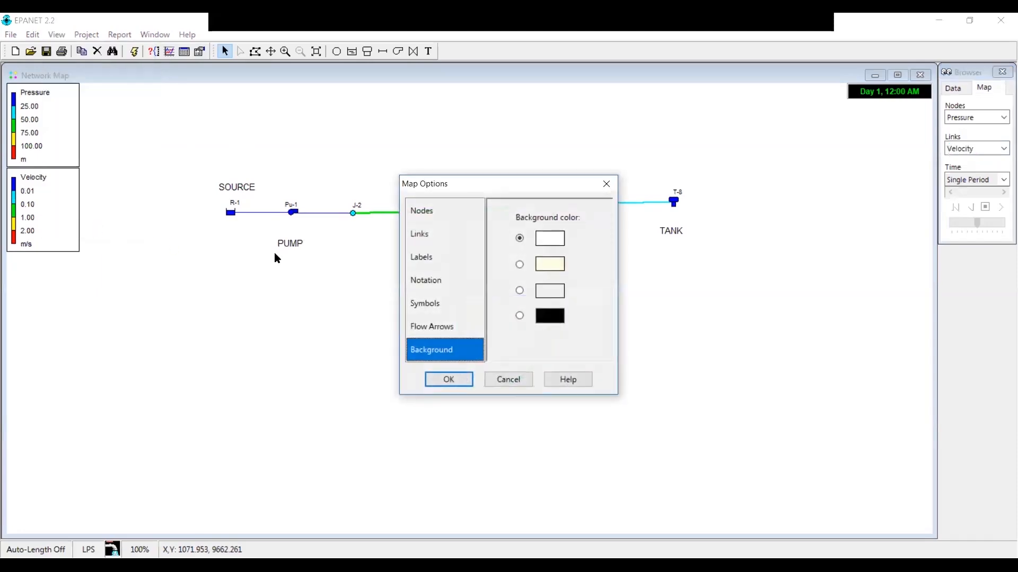
{"action": "left_click", "coordinate": [441, 323]}
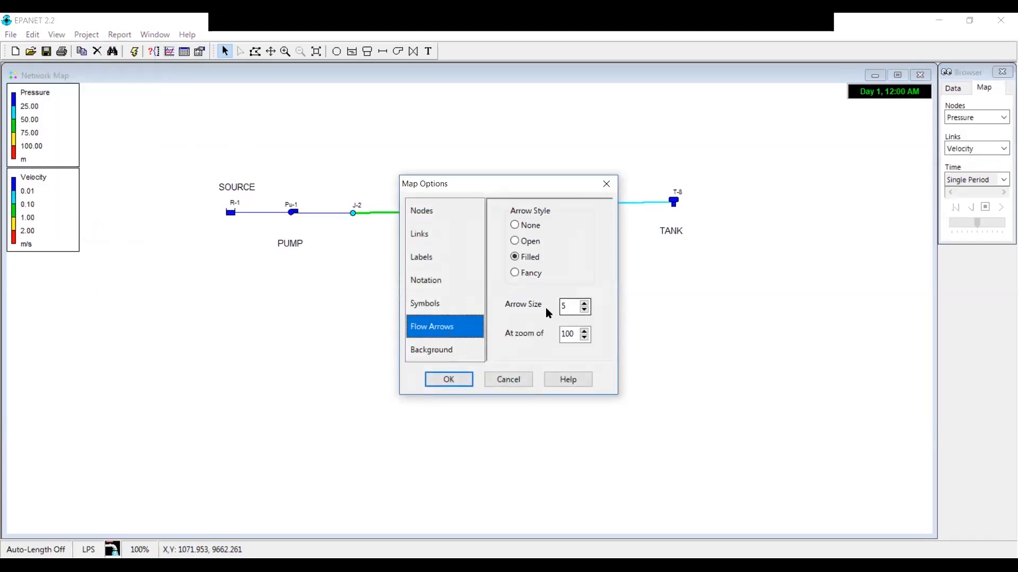
{"action": "left_click_drag", "start_coordinate": [576, 306], "coordinate": [534, 305]}
{"action": "left_click", "coordinate": [585, 306]}
{"action": "left_click", "coordinate": [585, 305]}
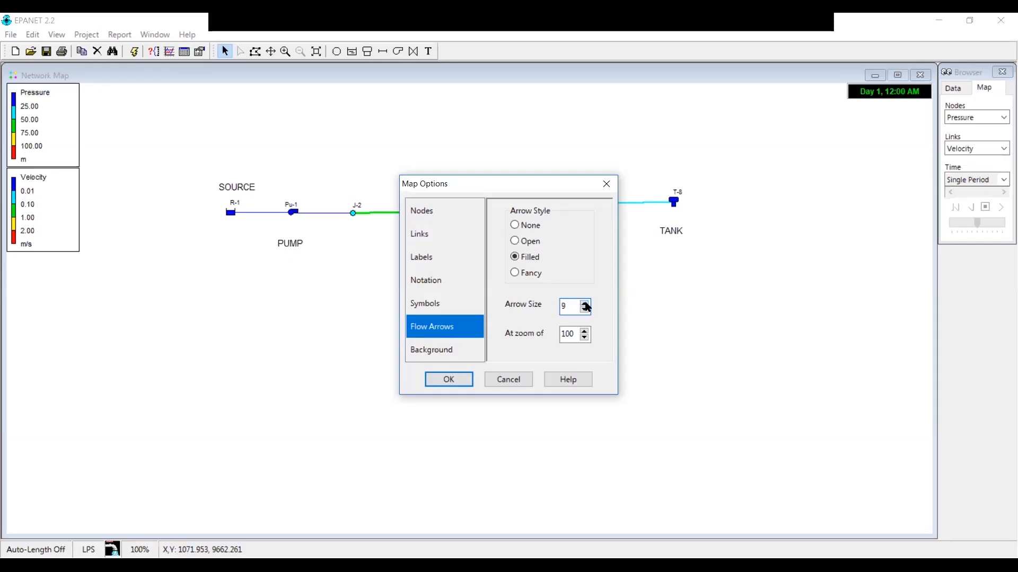
{"action": "left_click", "coordinate": [454, 381]}
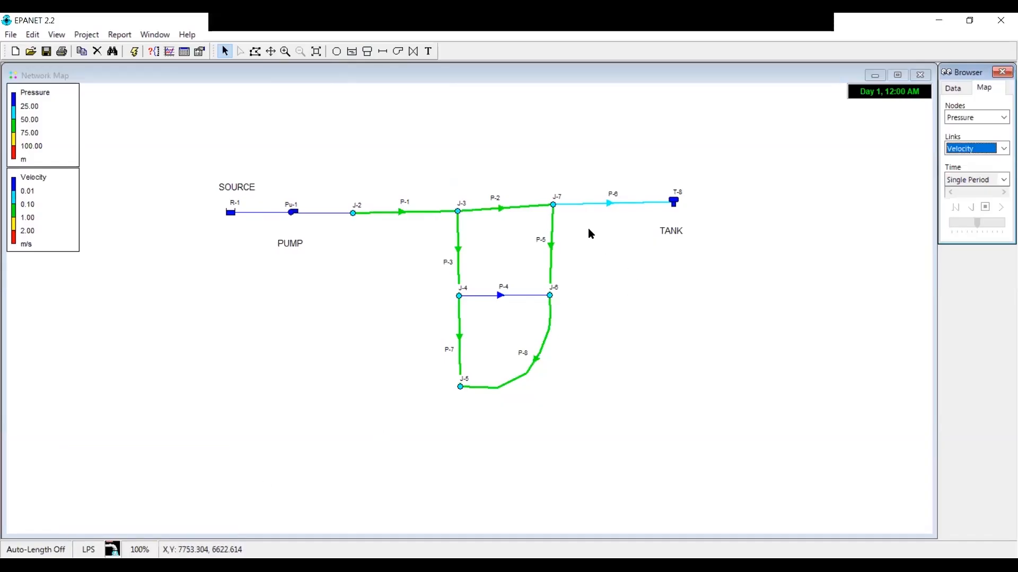
Check the computed pressures and velocities on the map around junctions J-7, J-5 and J-4 and their connected pipes
{"action": "mouse_move", "coordinate": [554, 219]}
{"action": "mouse_move", "coordinate": [463, 389]}
{"action": "mouse_move", "coordinate": [463, 303]}
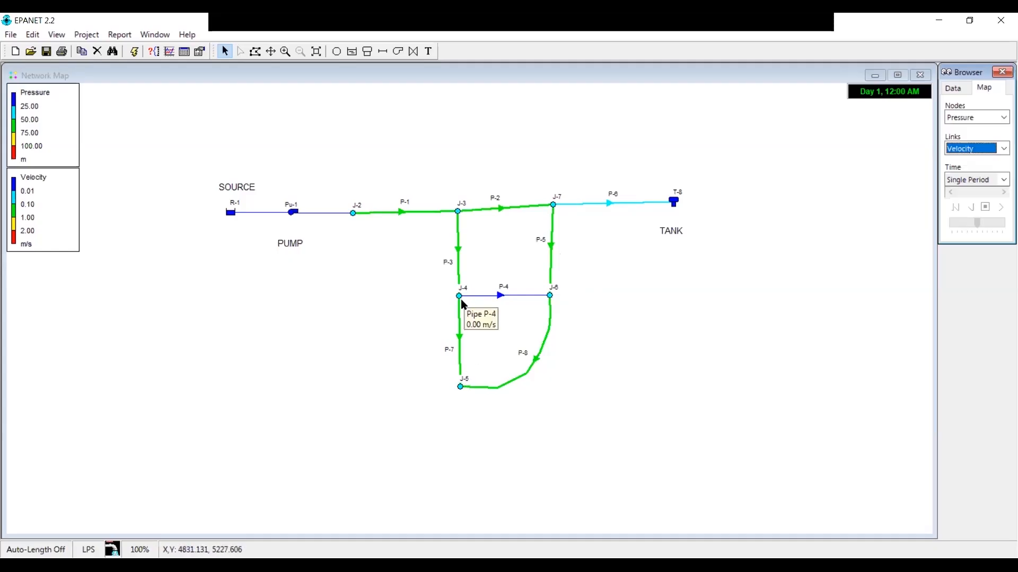
{"action": "mouse_move", "coordinate": [458, 326]}
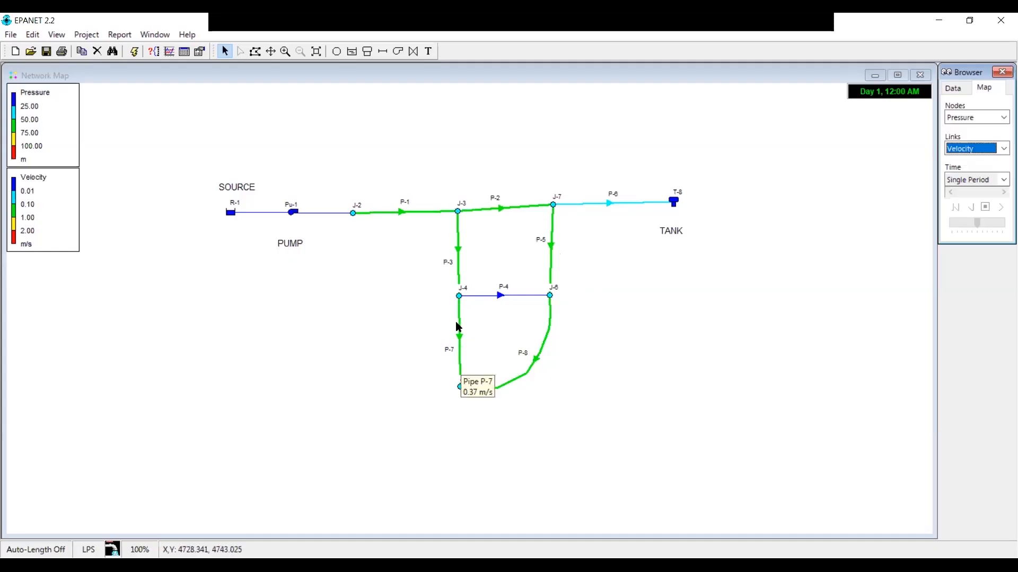